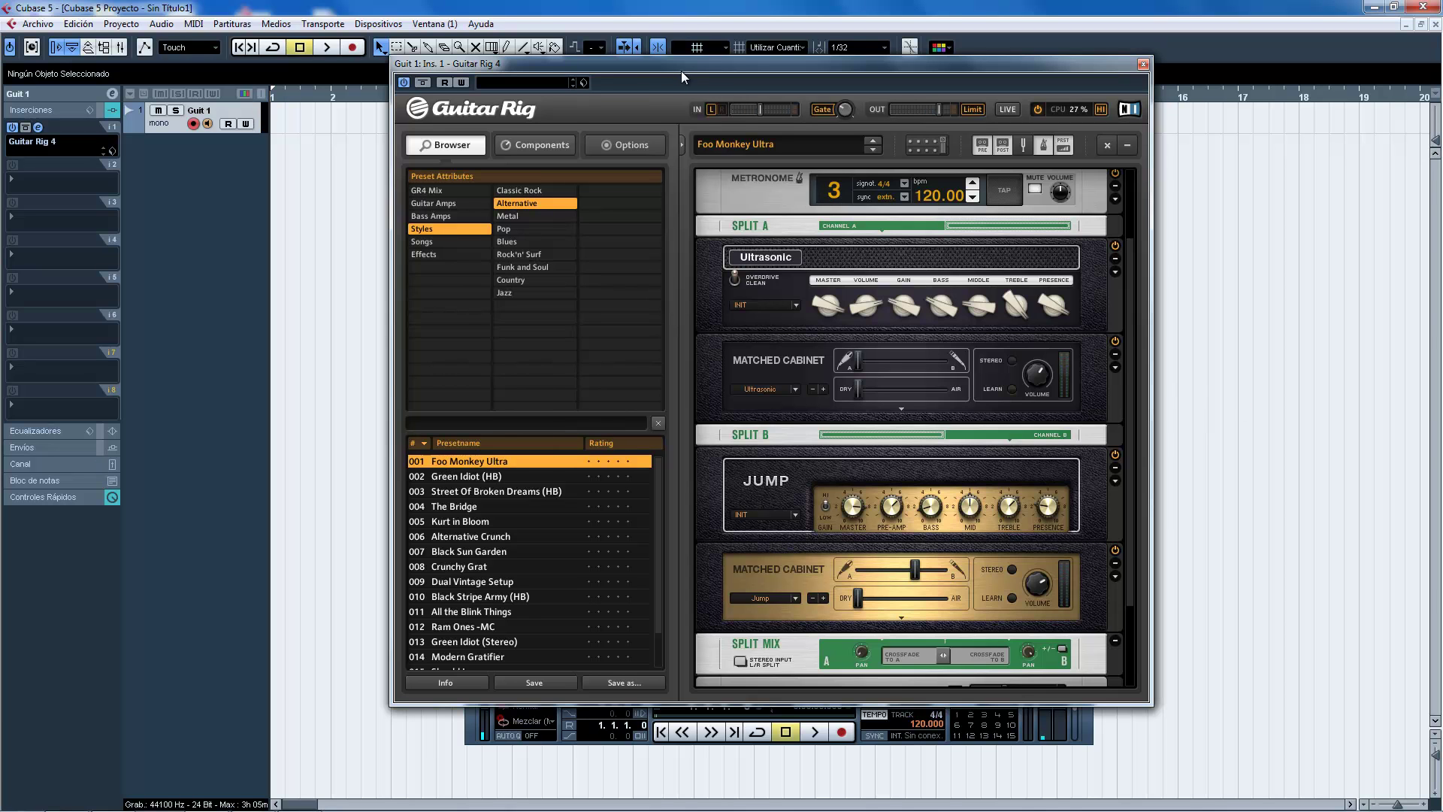
- Look through the Amps, Dist, Mod, EQ and Vol categories of the component library
mouse_move(670, 65)
mouse_down()
mouse_move(734, 80)
mouse_move(659, 62)
mouse_up()
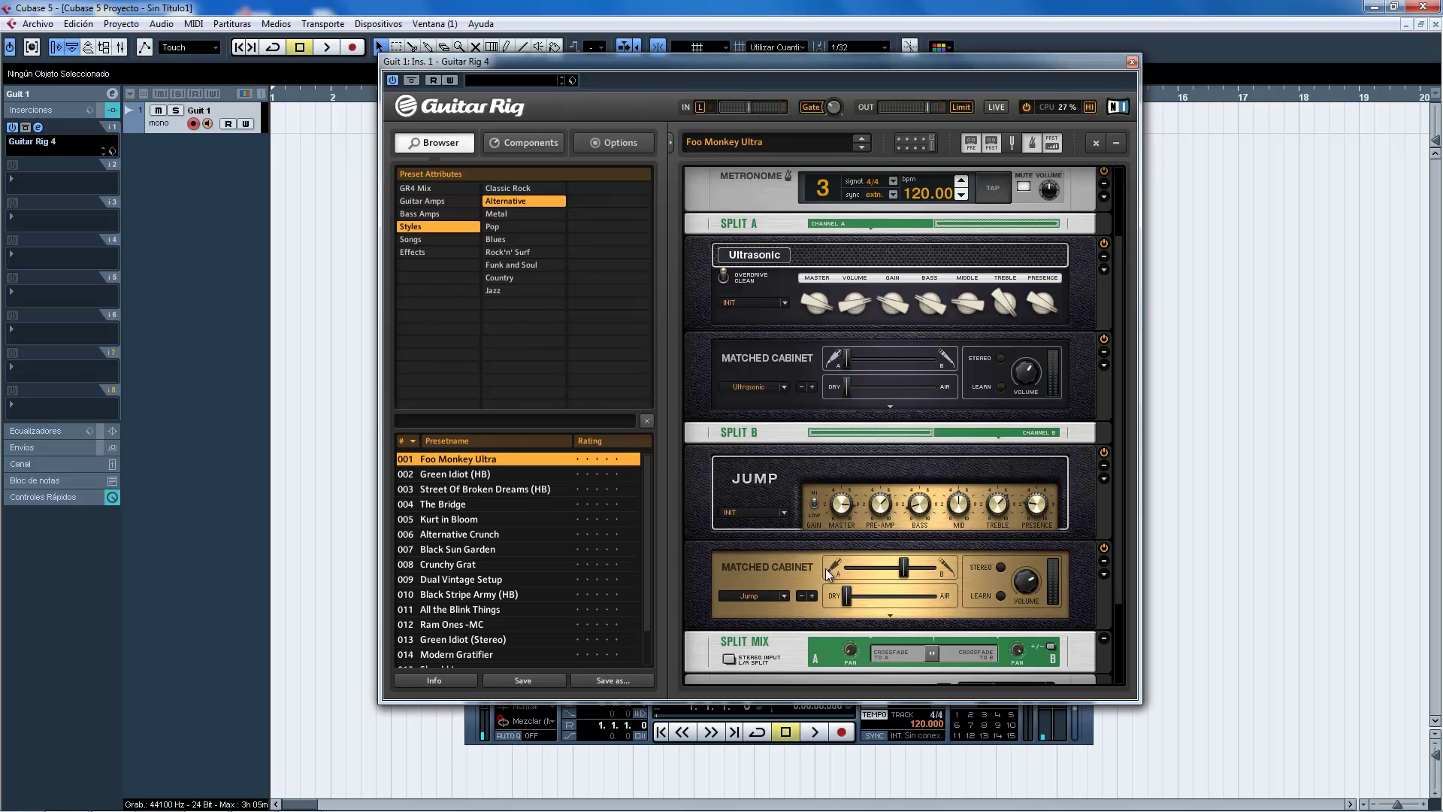
click(524, 147)
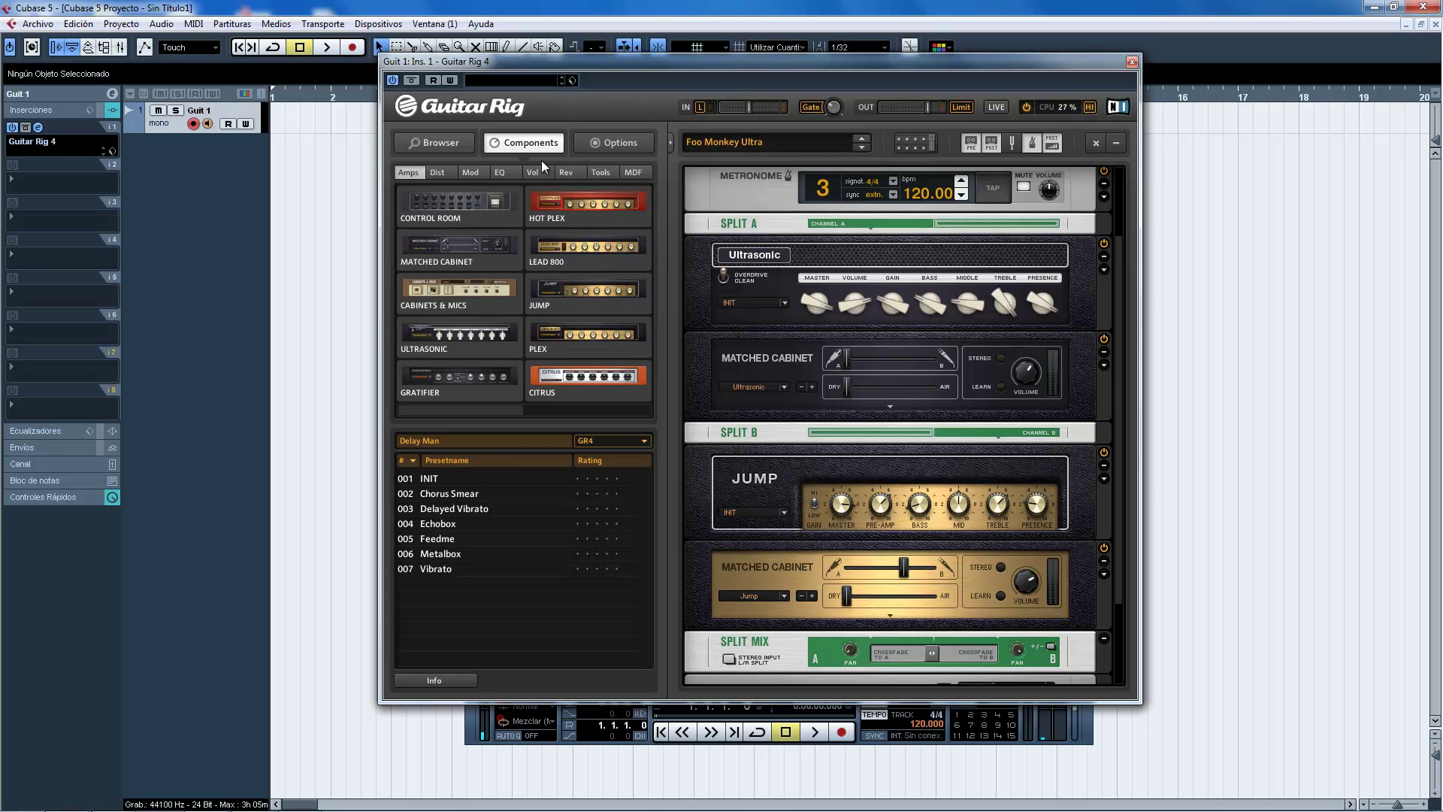
click(427, 146)
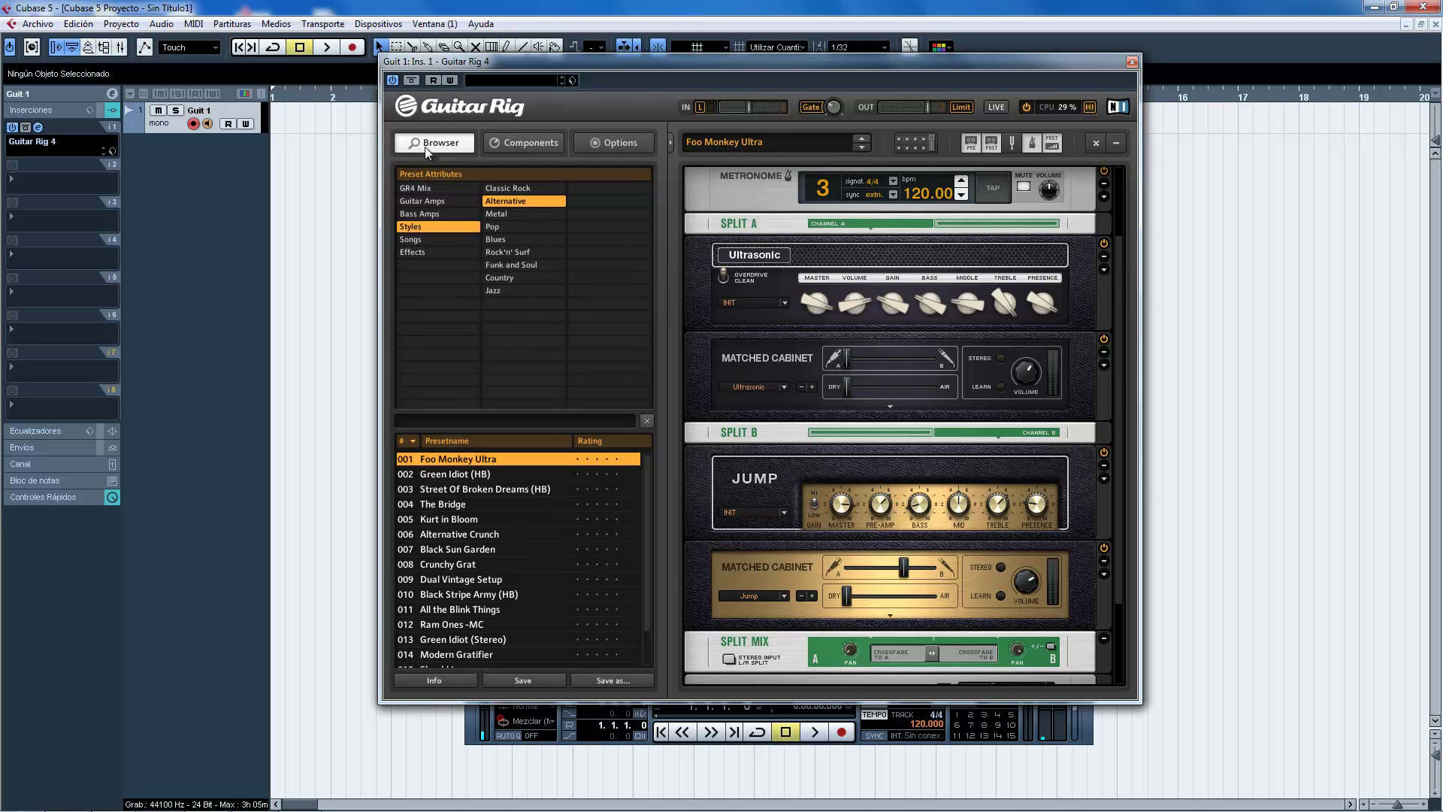
click(502, 144)
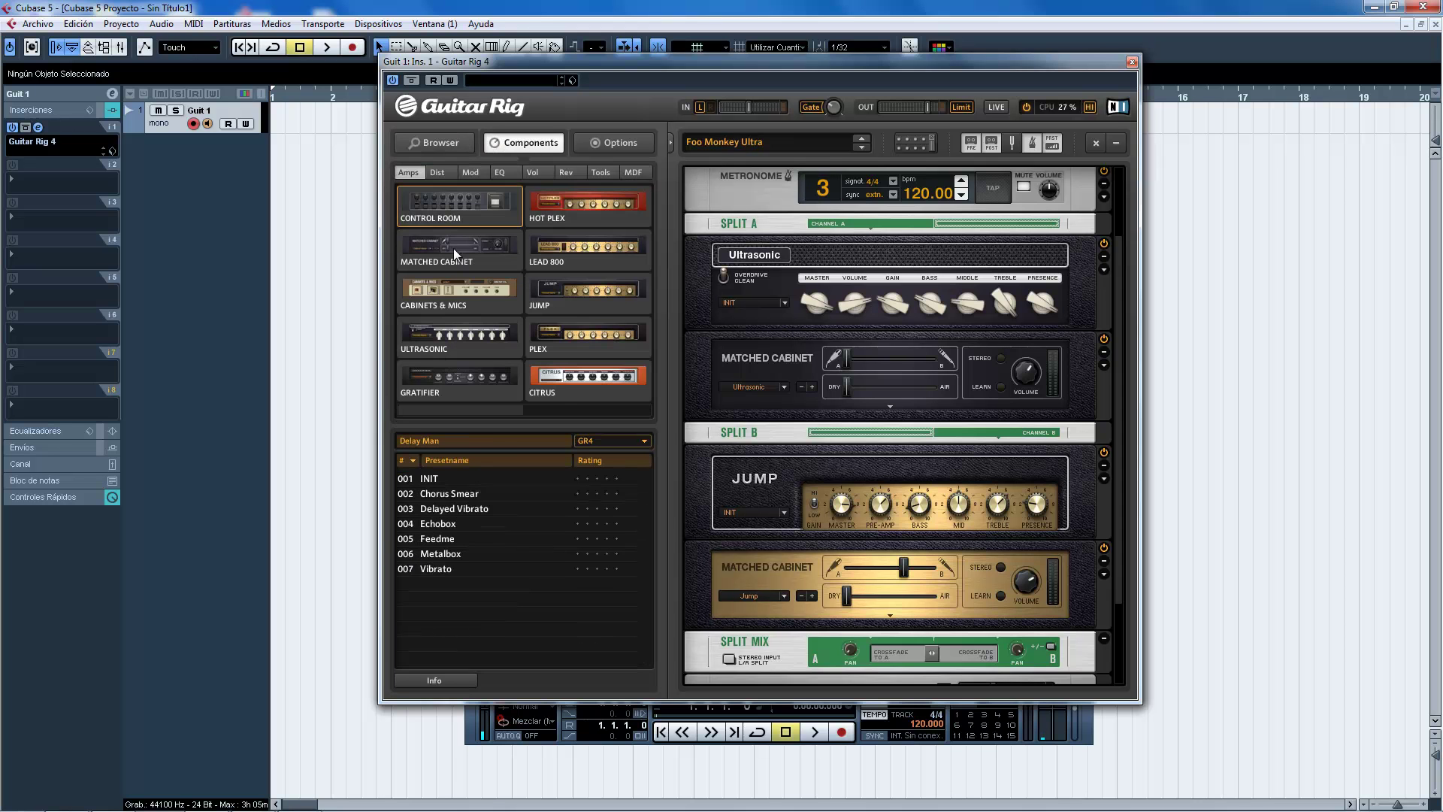
click(439, 173)
click(470, 173)
click(499, 173)
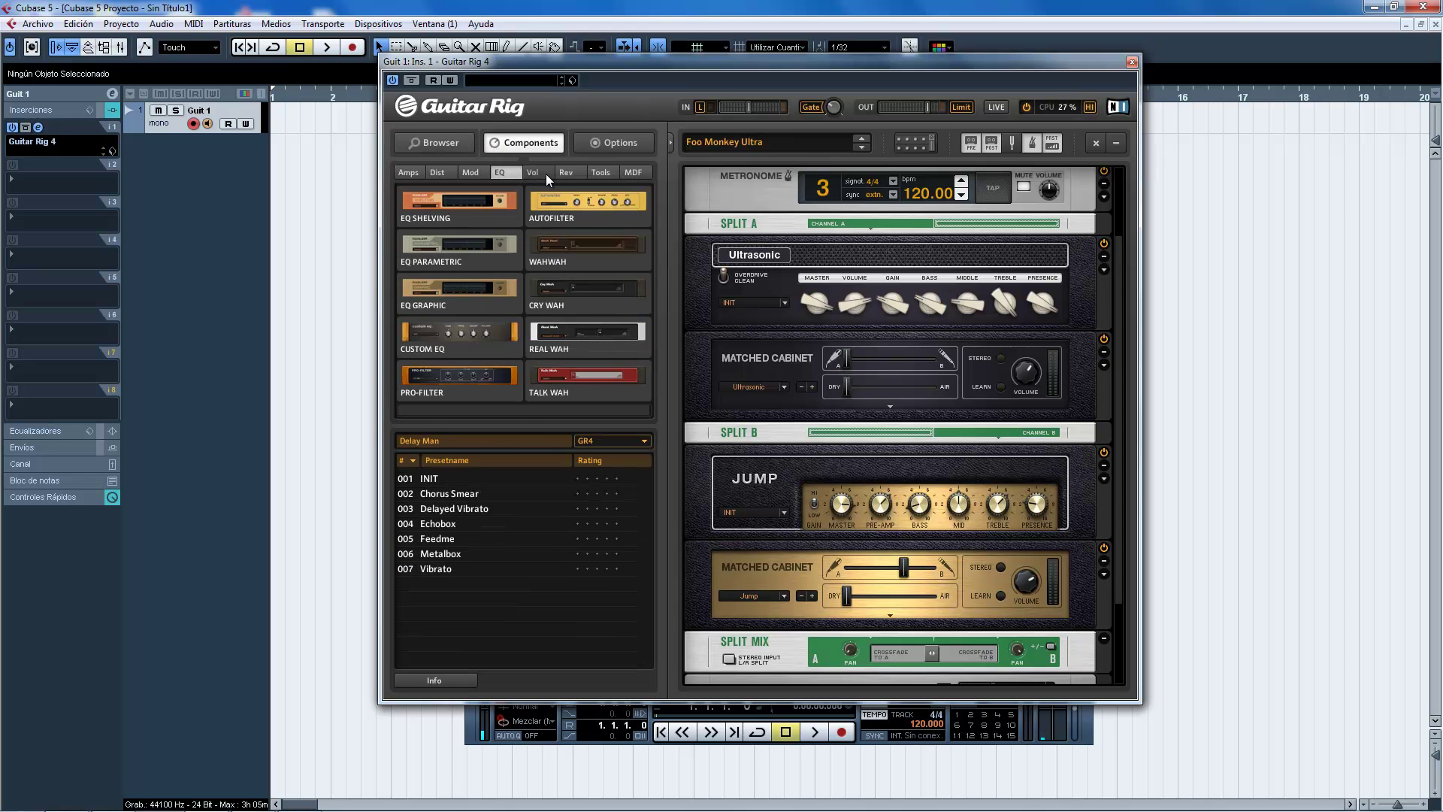
click(546, 174)
- Review the preferences and the available window height sizes, and return to the preset browser
click(616, 143)
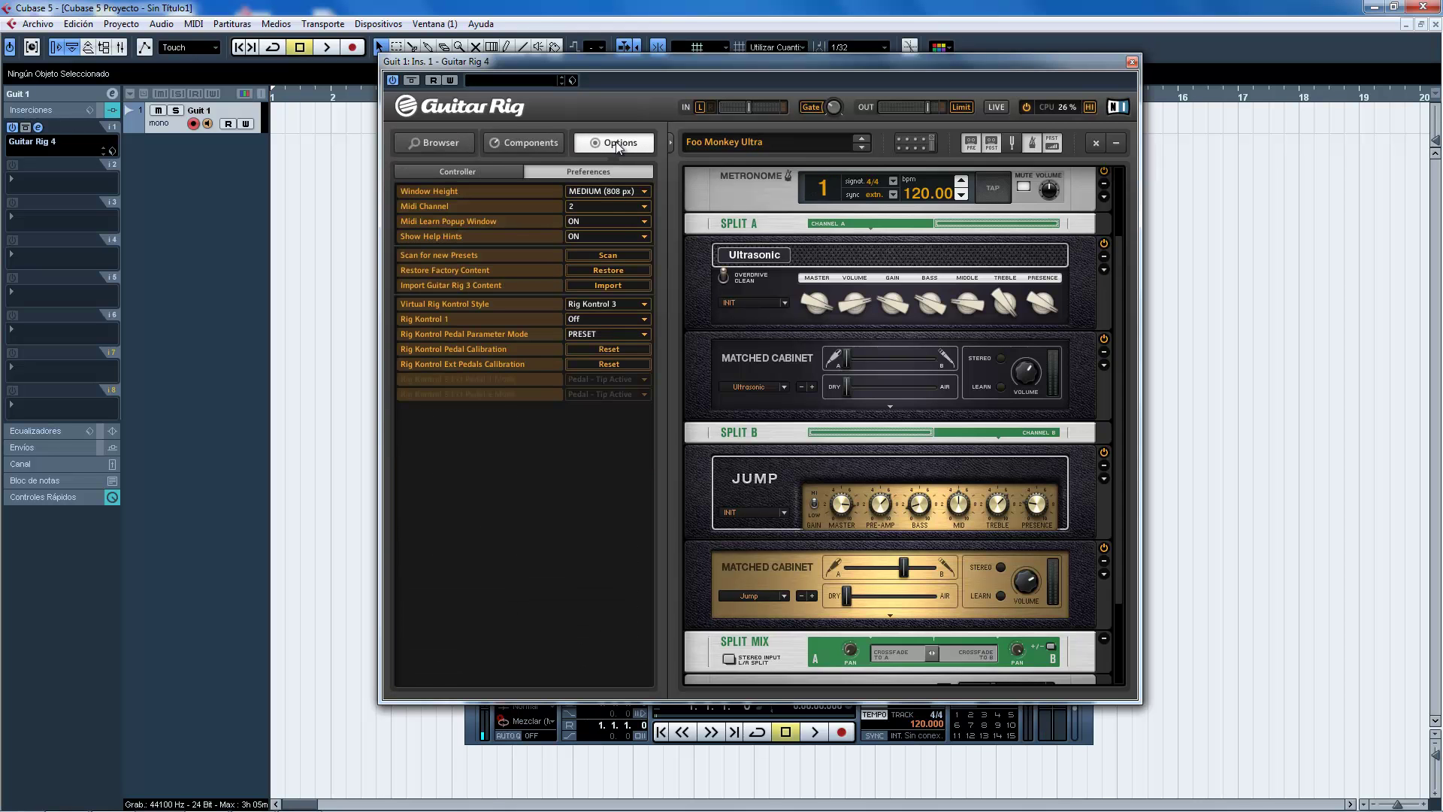
click(614, 188)
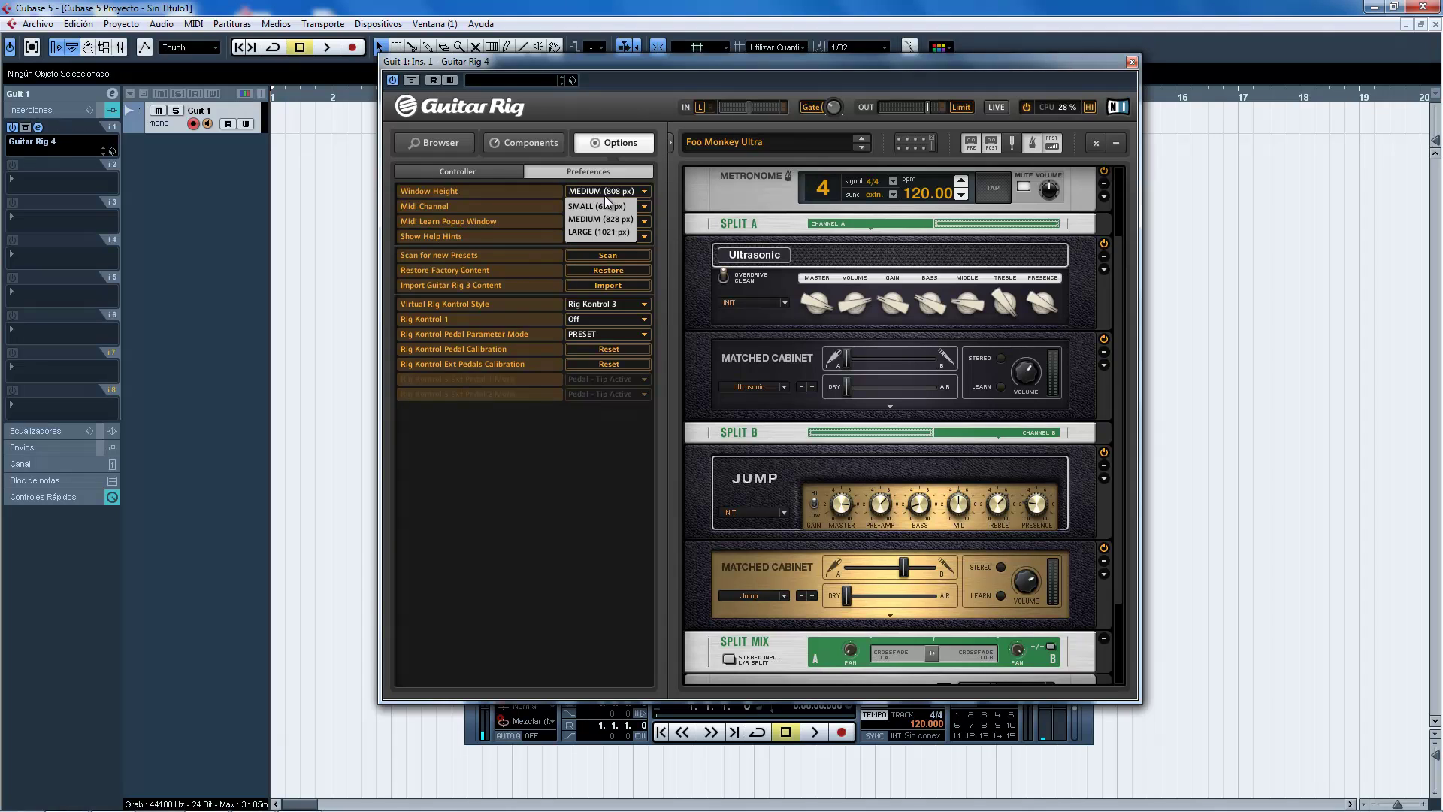
click(589, 106)
click(432, 143)
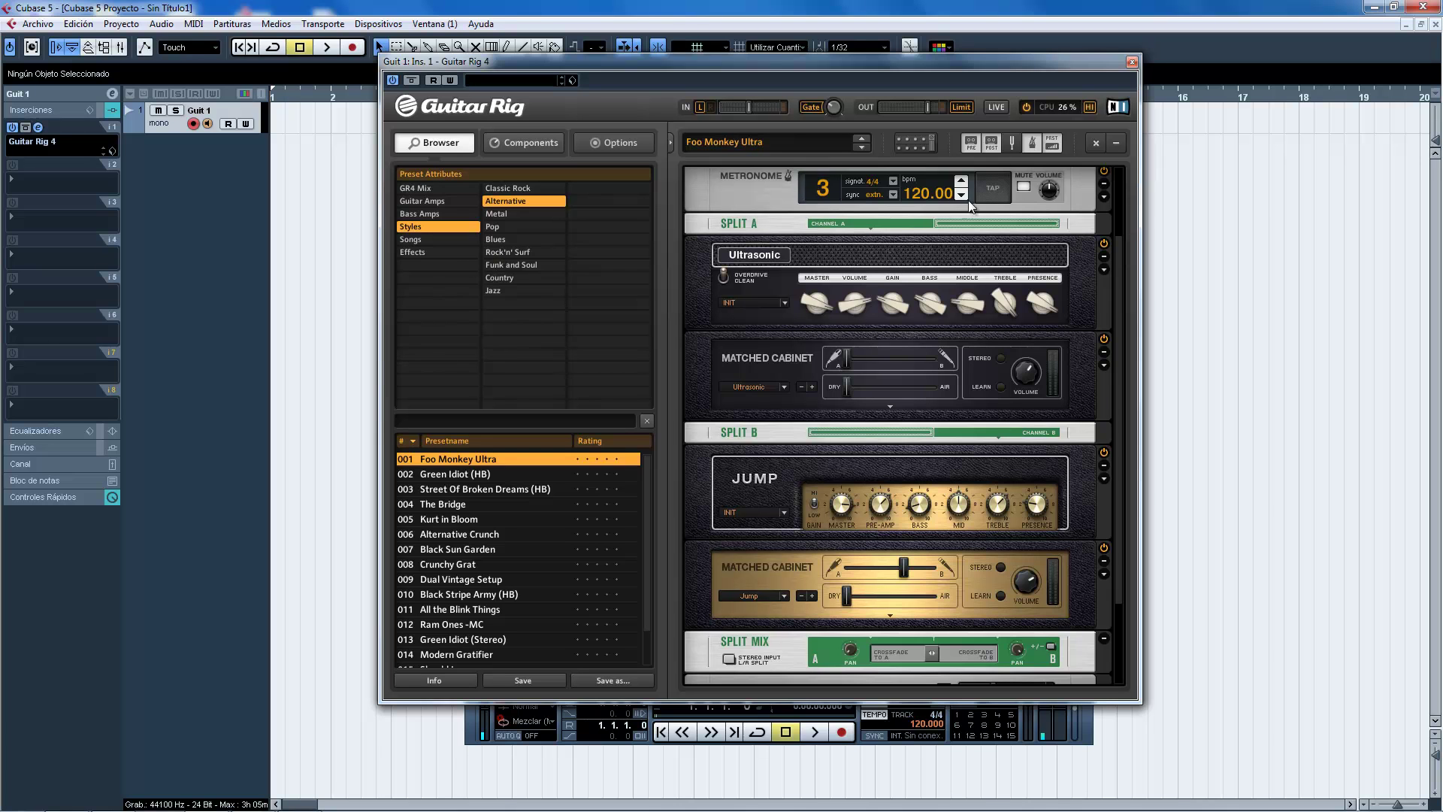
- Examine the input gate threshold and all rack modules of the Foo Monkey Ultra preset
drag(1121, 265, 1126, 184)
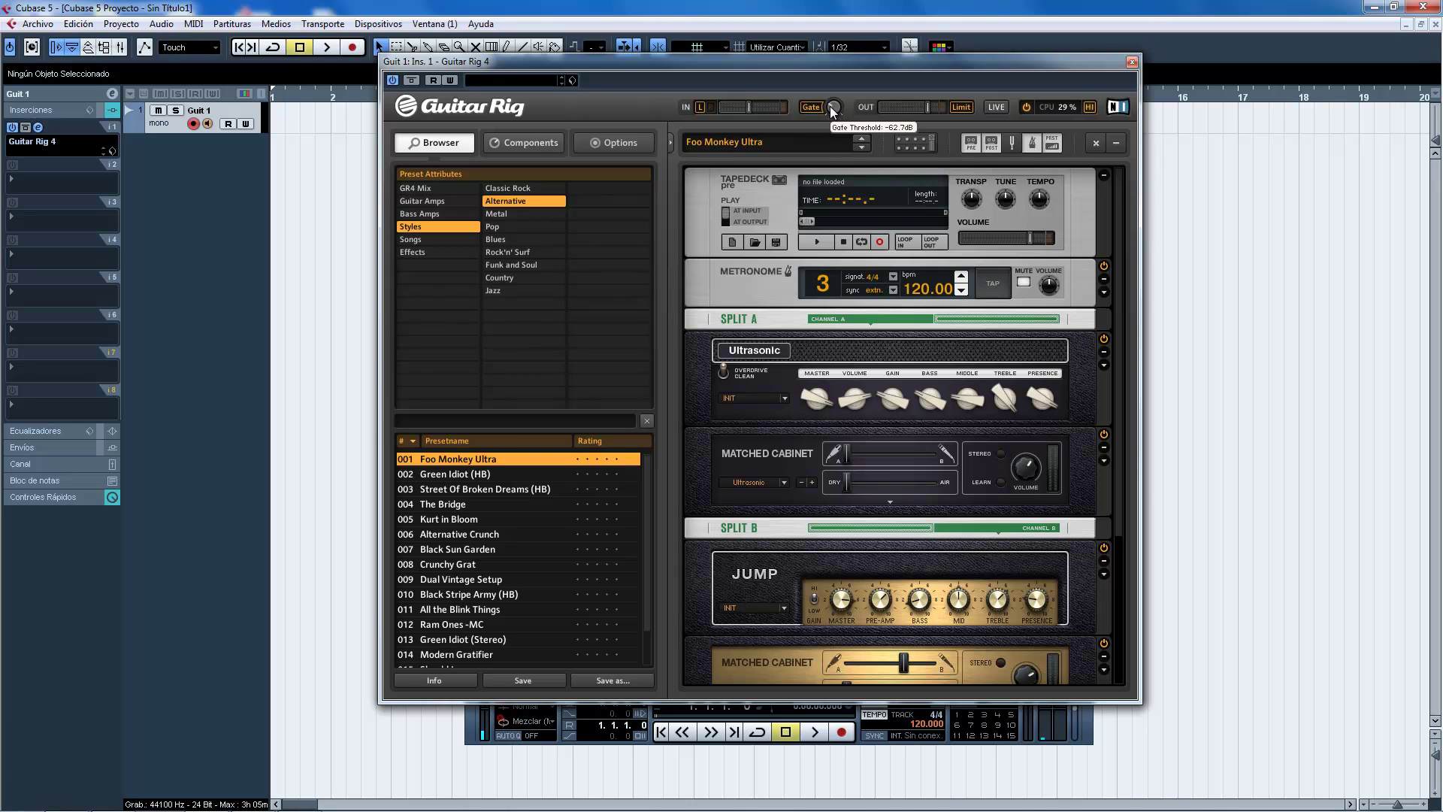
mouse_move(831, 110)
mouse_down()
mouse_move(827, 82)
mouse_move(829, 137)
mouse_move(810, 111)
mouse_up()
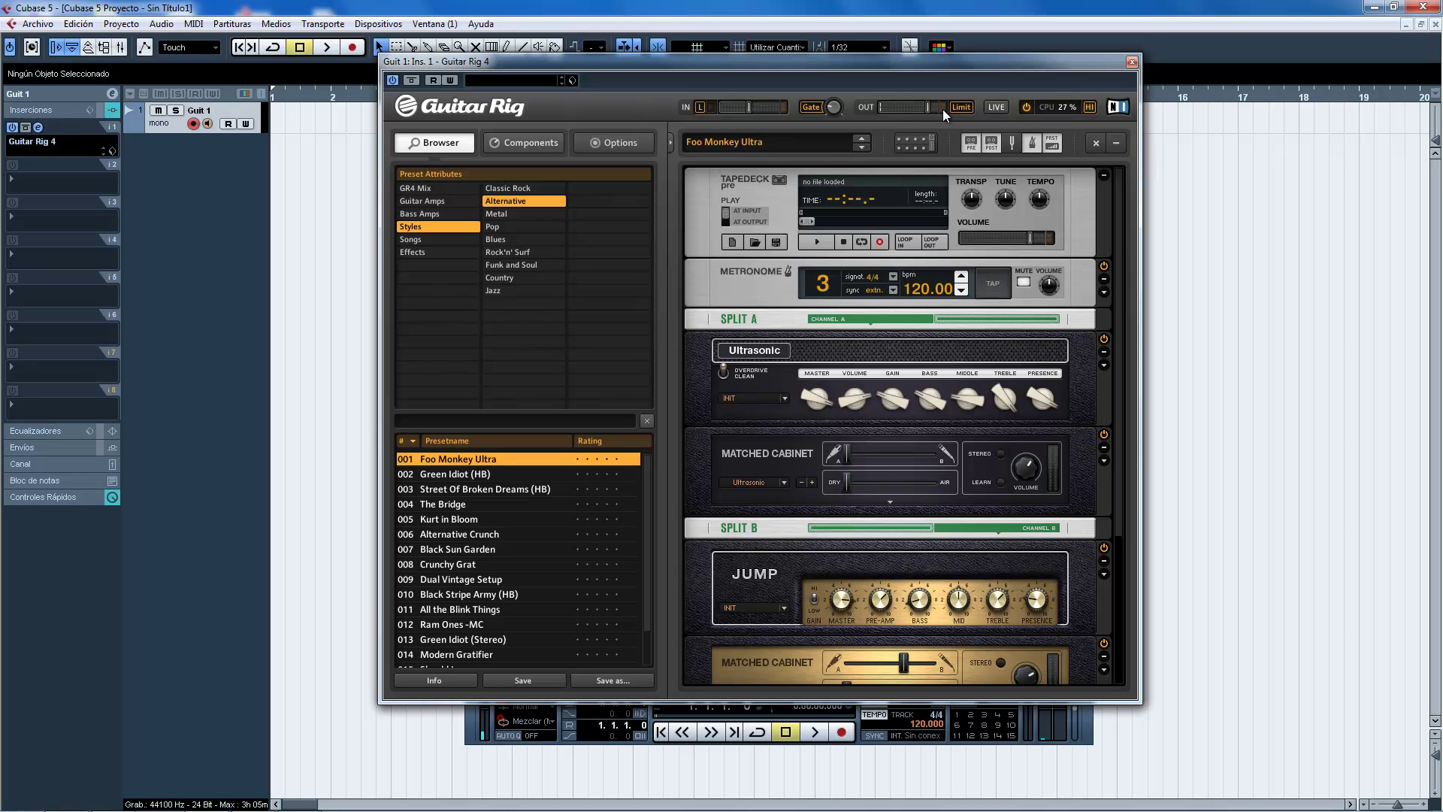
scroll(1098, 224, down, 5)
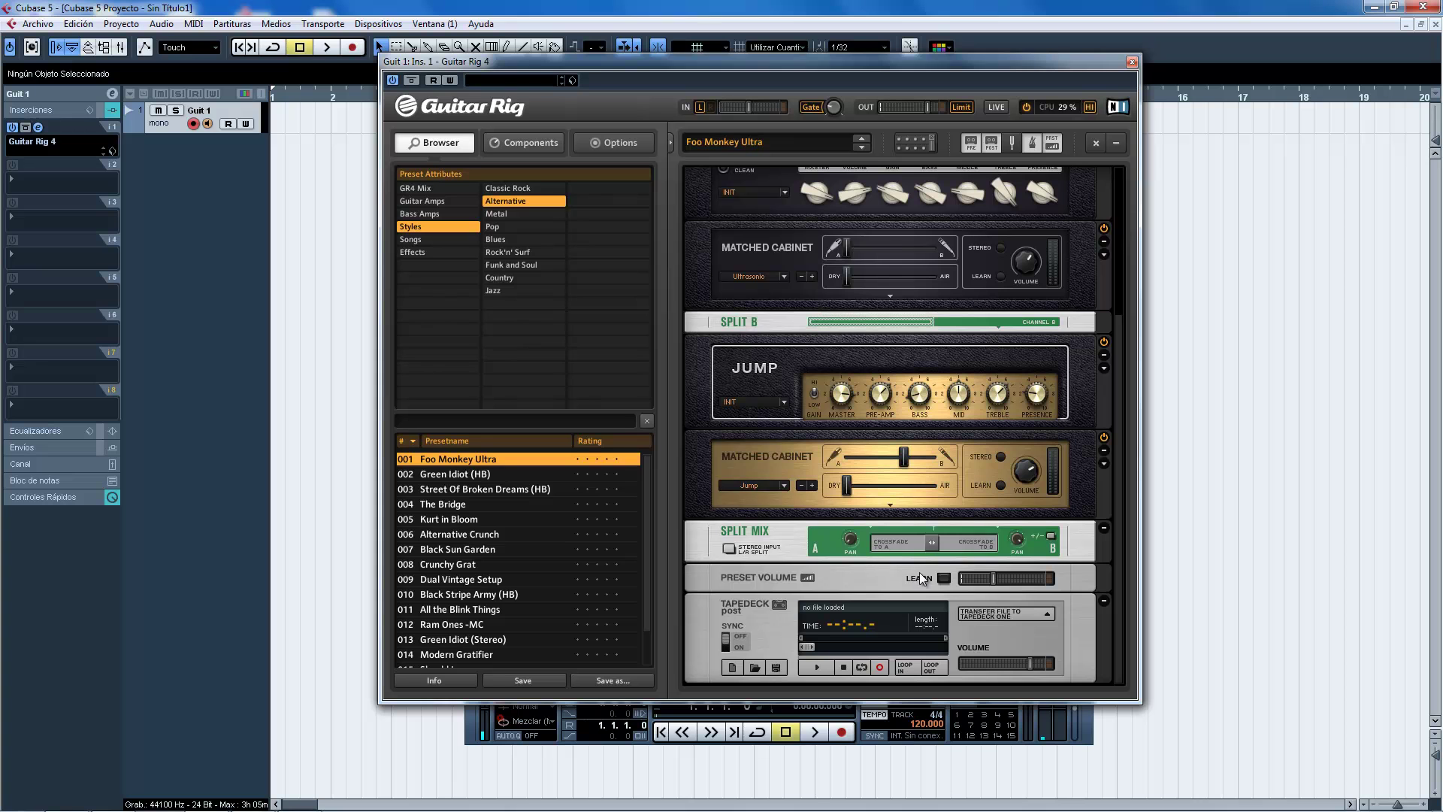
scroll(1149, 507, up, 5)
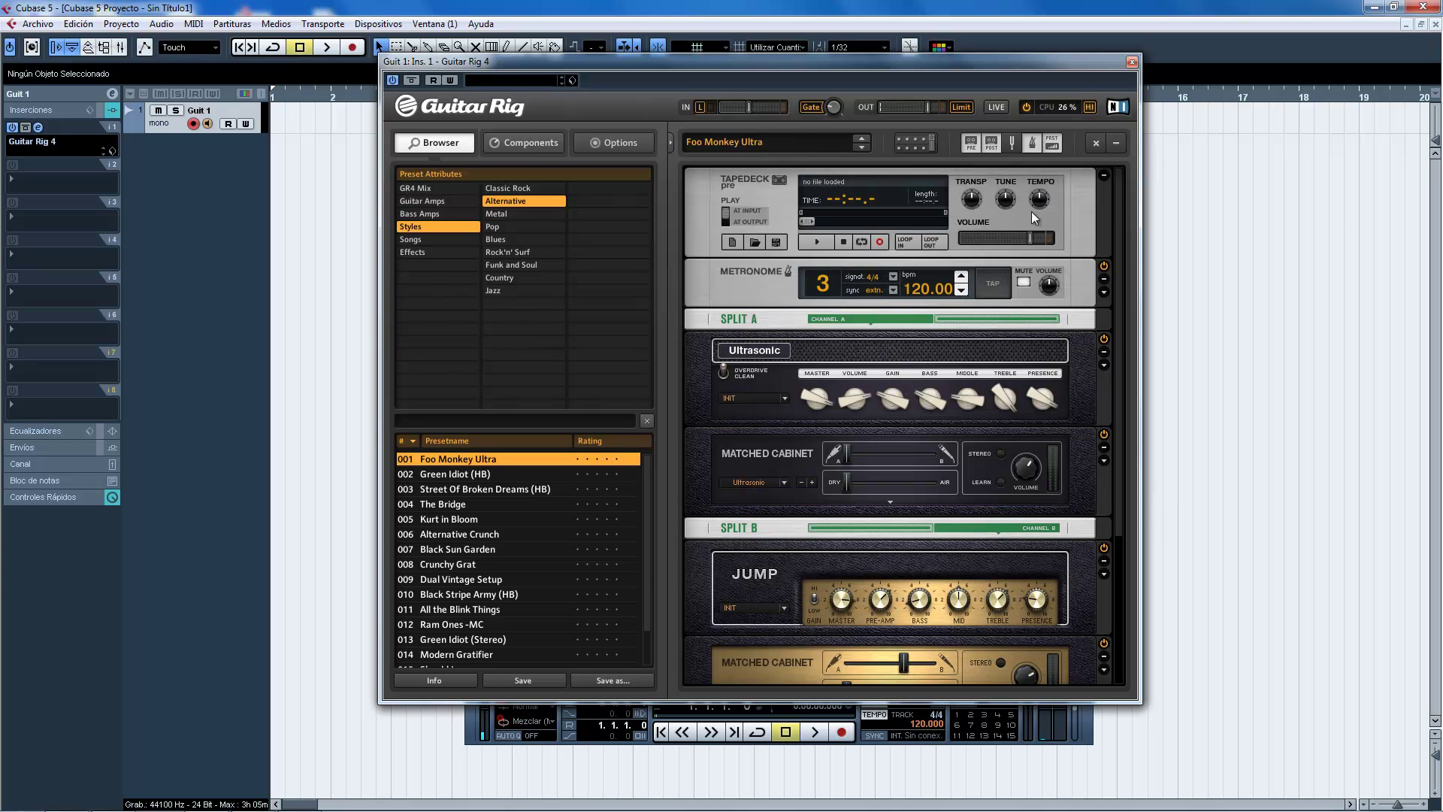
- Try the Preset Next and Preset Prev switches in live view, and return to the rack view
click(1027, 106)
click(995, 106)
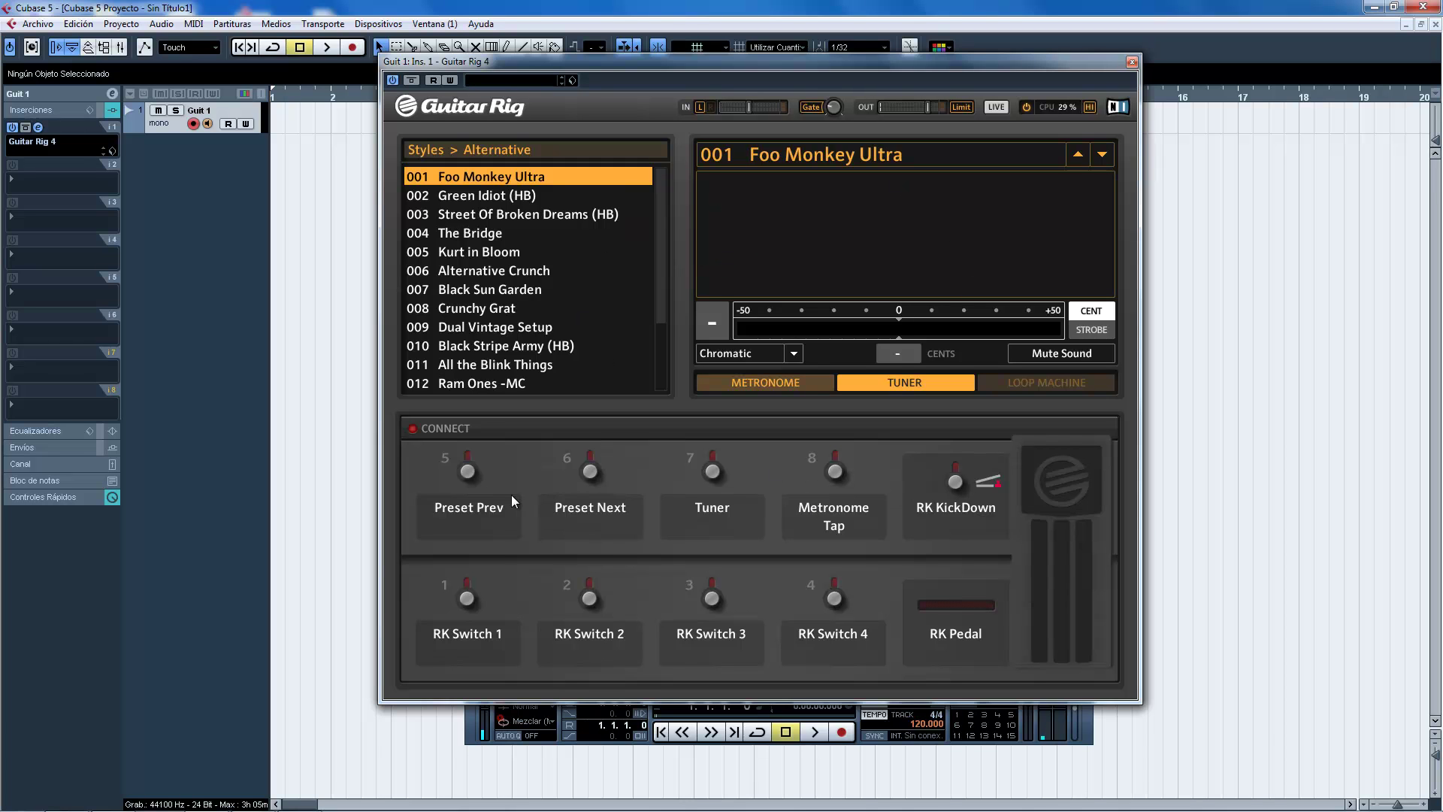
click(590, 472)
click(590, 472)
click(467, 472)
click(468, 472)
click(992, 107)
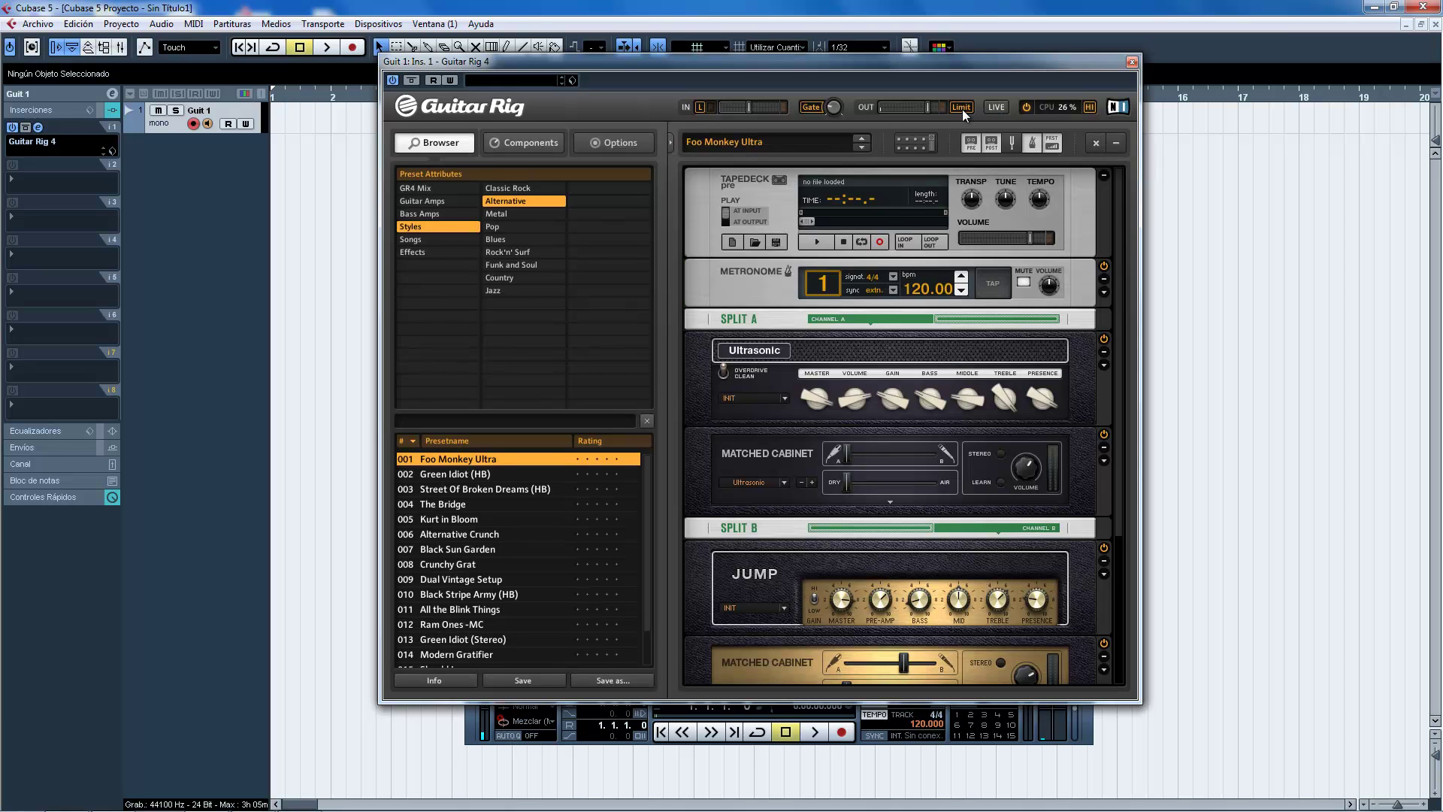
- View the Alternative preset list in live view and return to the rack view
click(998, 106)
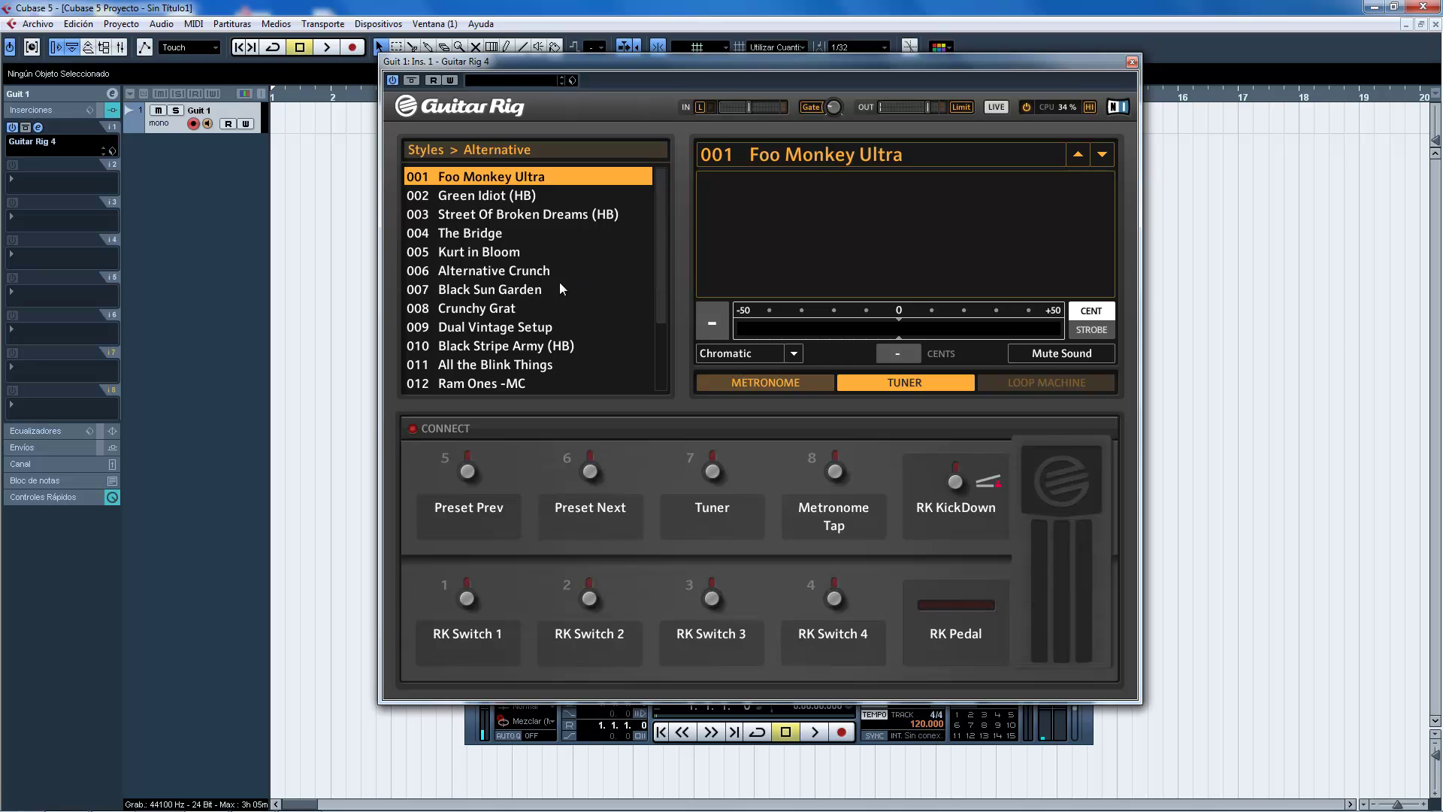
scroll(663, 267, down, 2)
scroll(657, 304, up, 2)
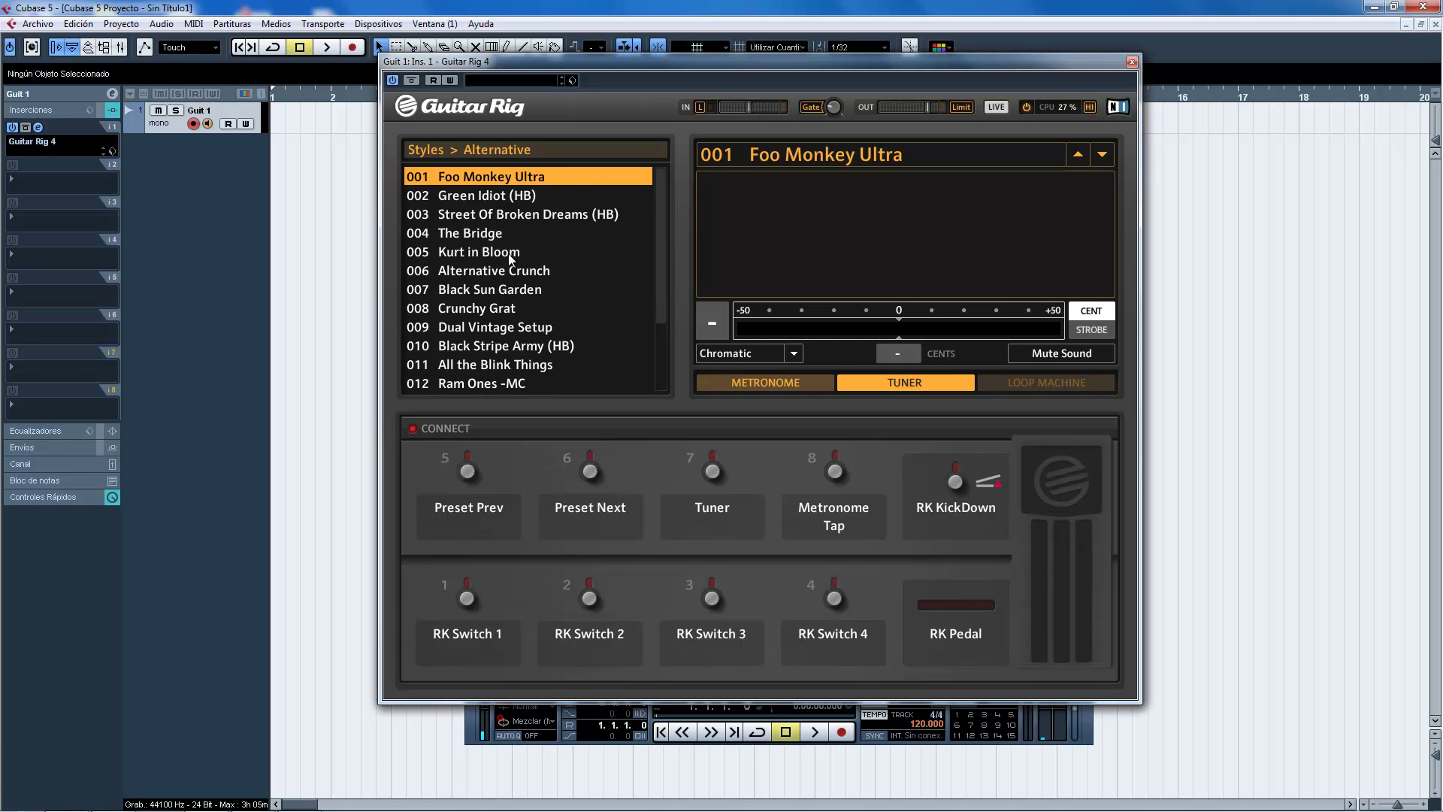
click(998, 107)
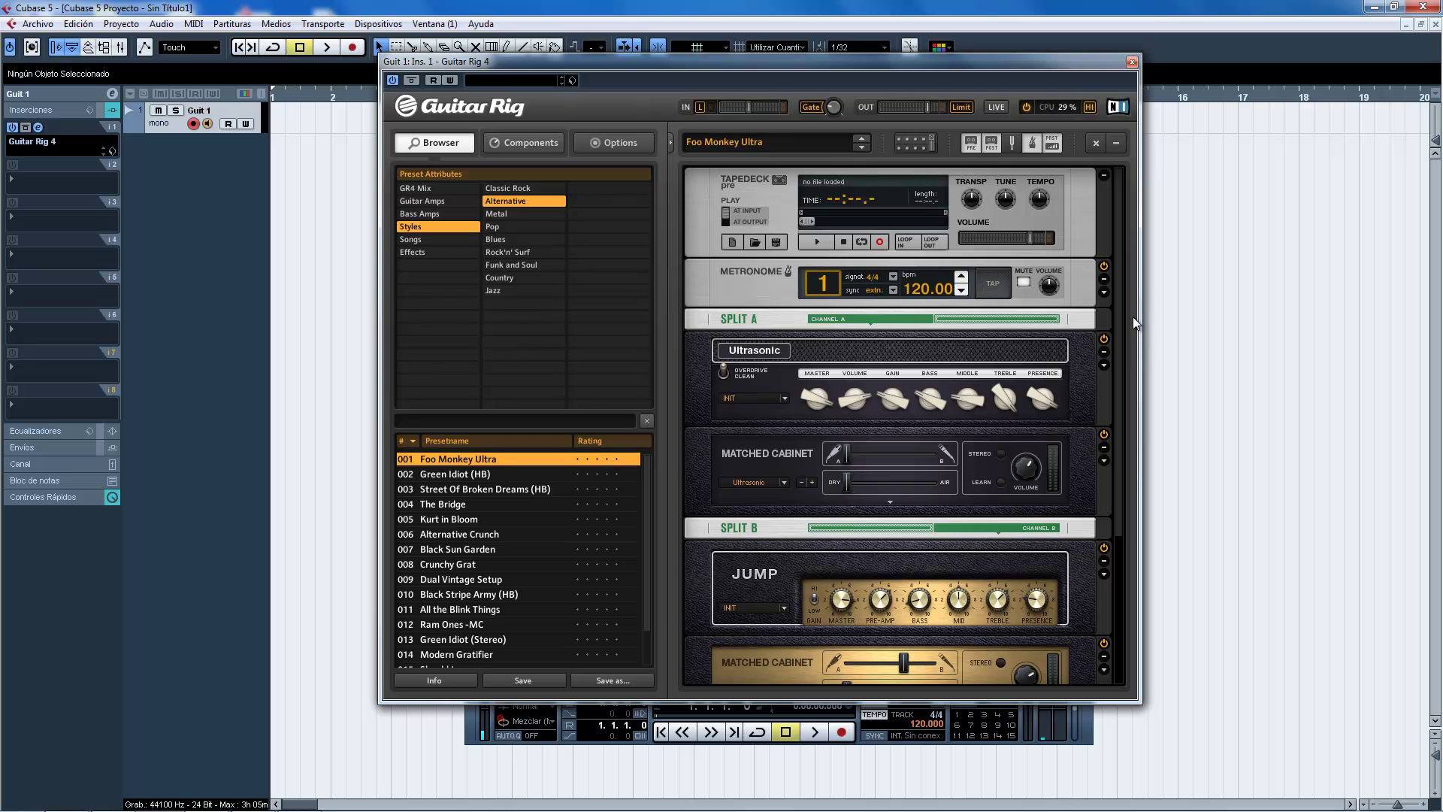
- Inspect the Split A modules in the rack, selecting the Ultrasonic amp and its Matched Cabinet
drag(1121, 489, 1112, 418)
drag(1115, 489, 1141, 438)
click(1030, 359)
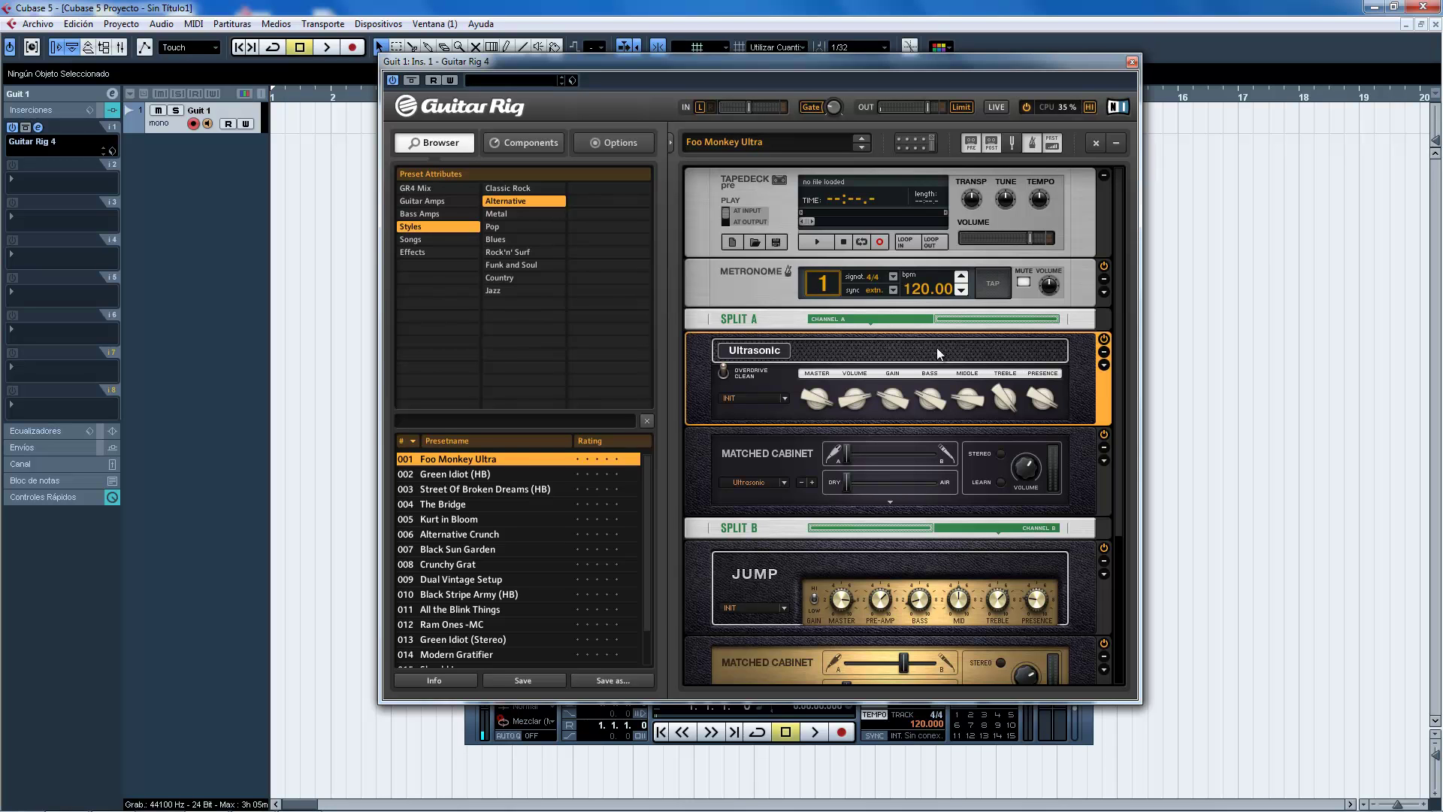
click(723, 449)
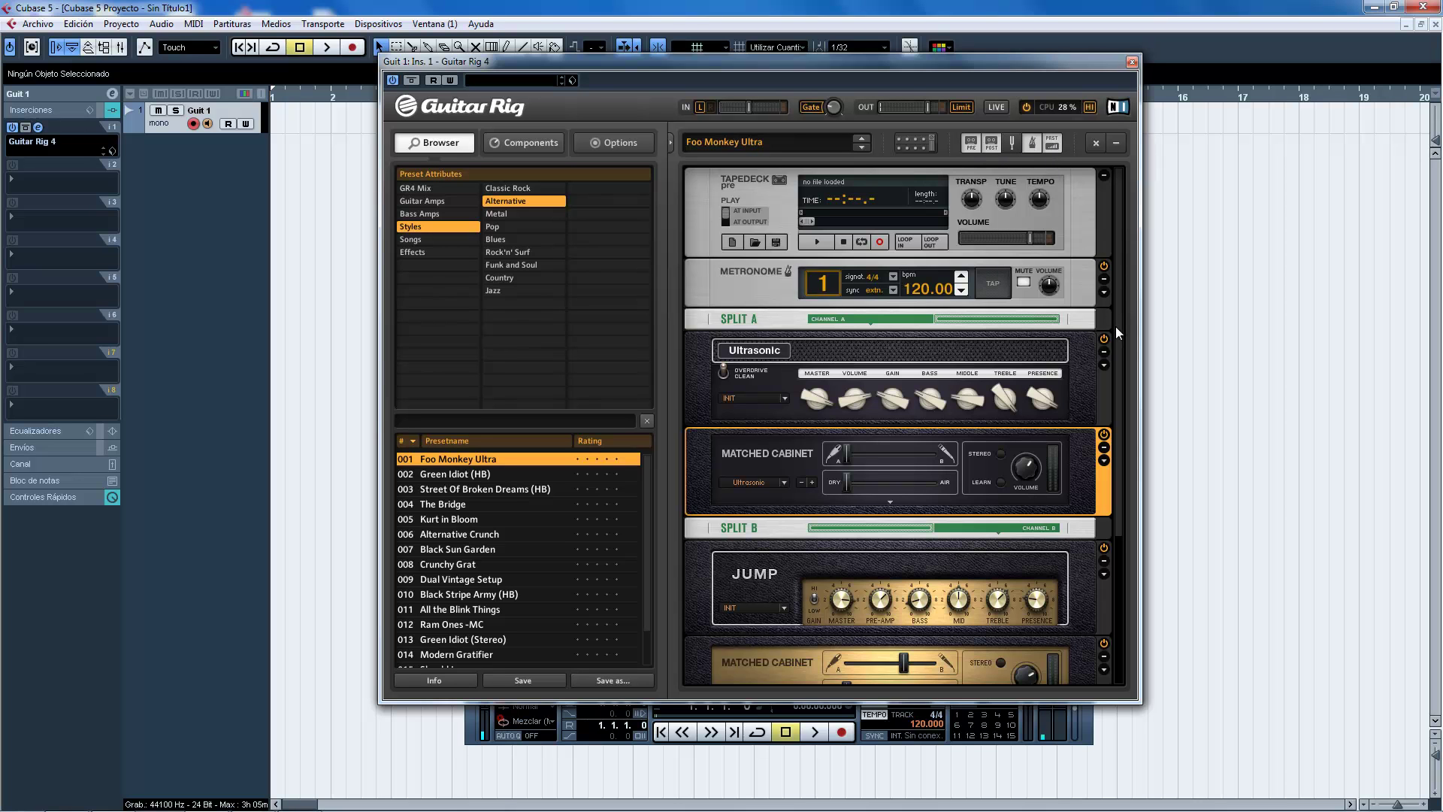
- Toggle the tuner and metronome modules on and off, leaving both shown in the rack
click(1015, 143)
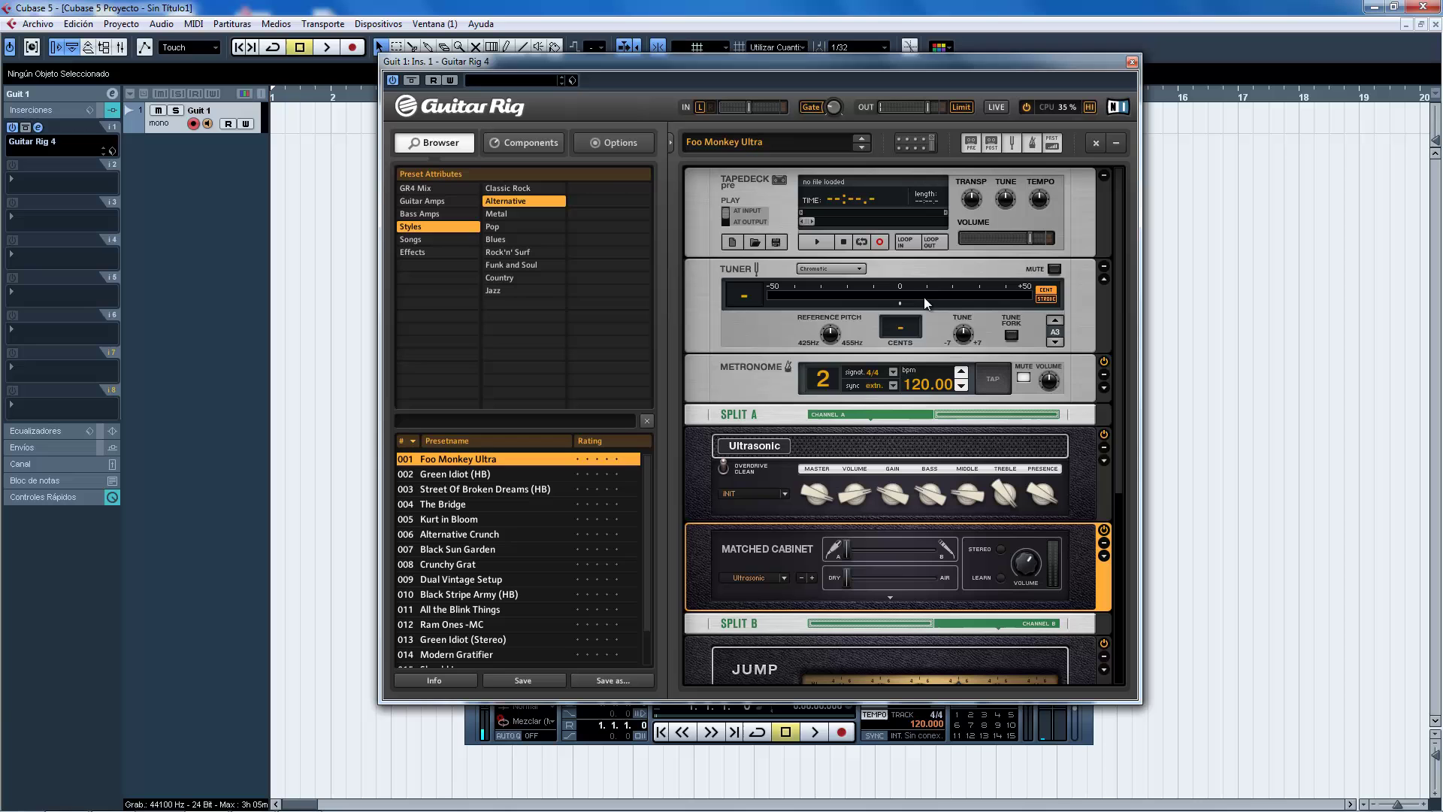
click(1012, 141)
click(1032, 142)
click(1031, 143)
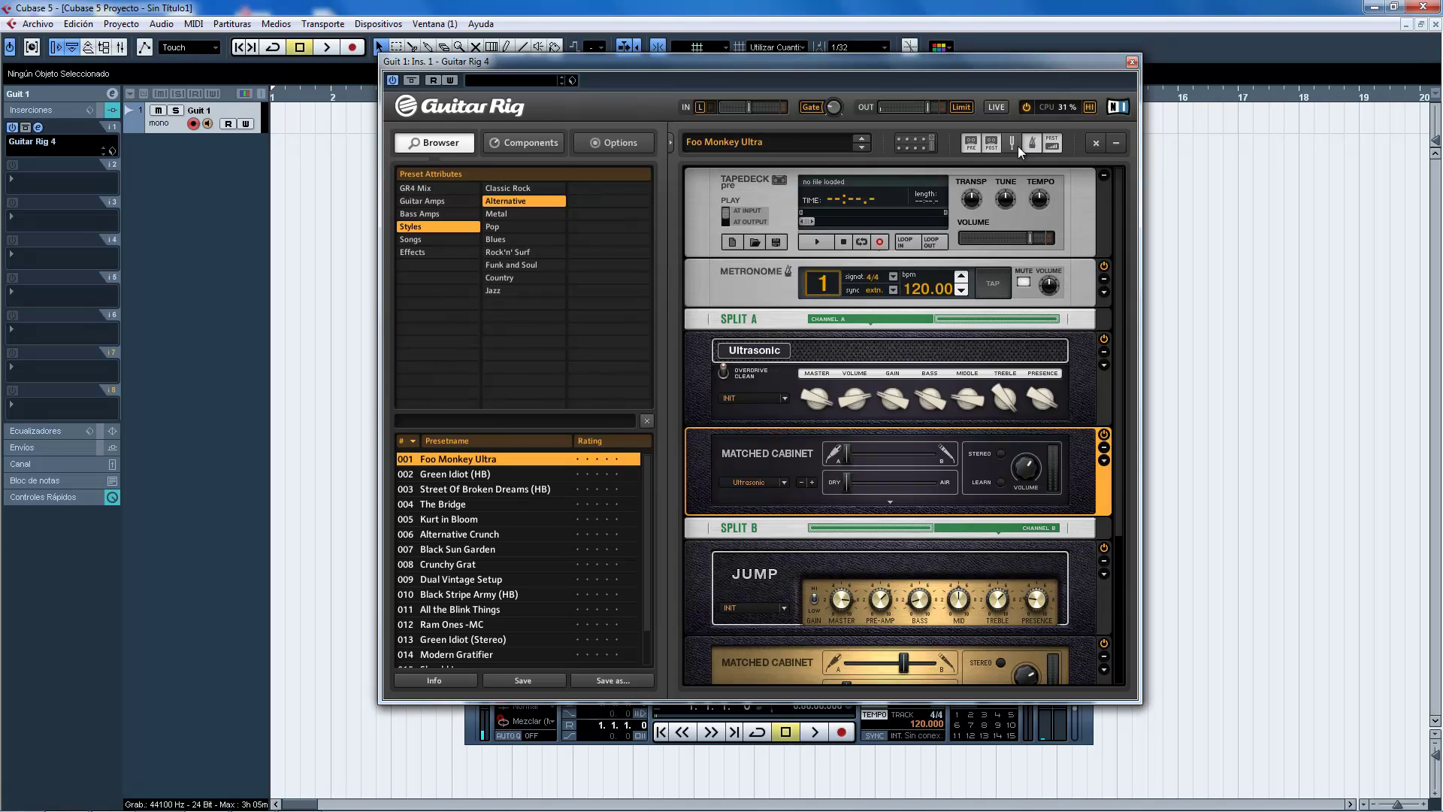
click(1013, 144)
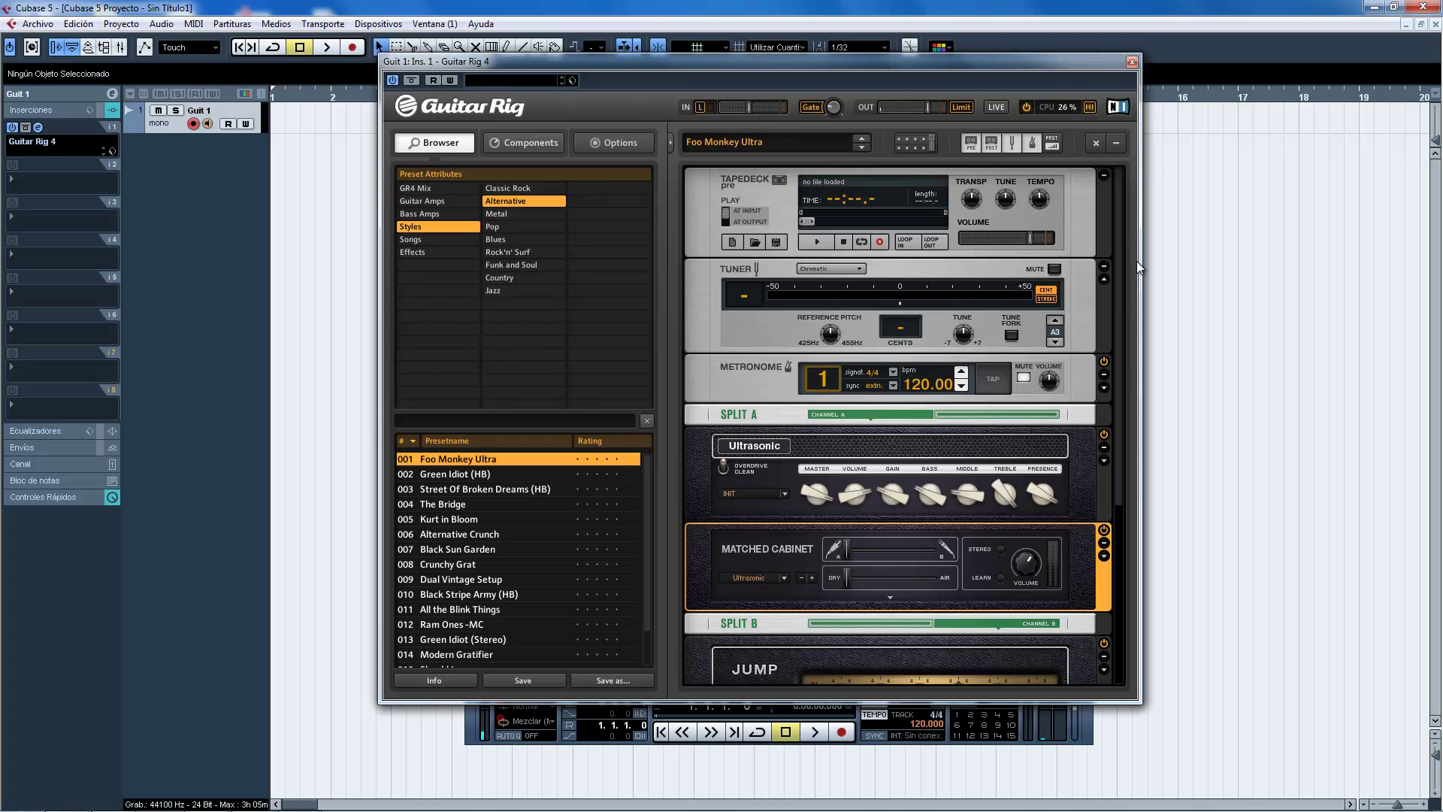
- Review the rack down to the post tapedeck, and briefly show the virtual Rig Kontrol foot controller
drag(1115, 445, 1094, 666)
click(1052, 143)
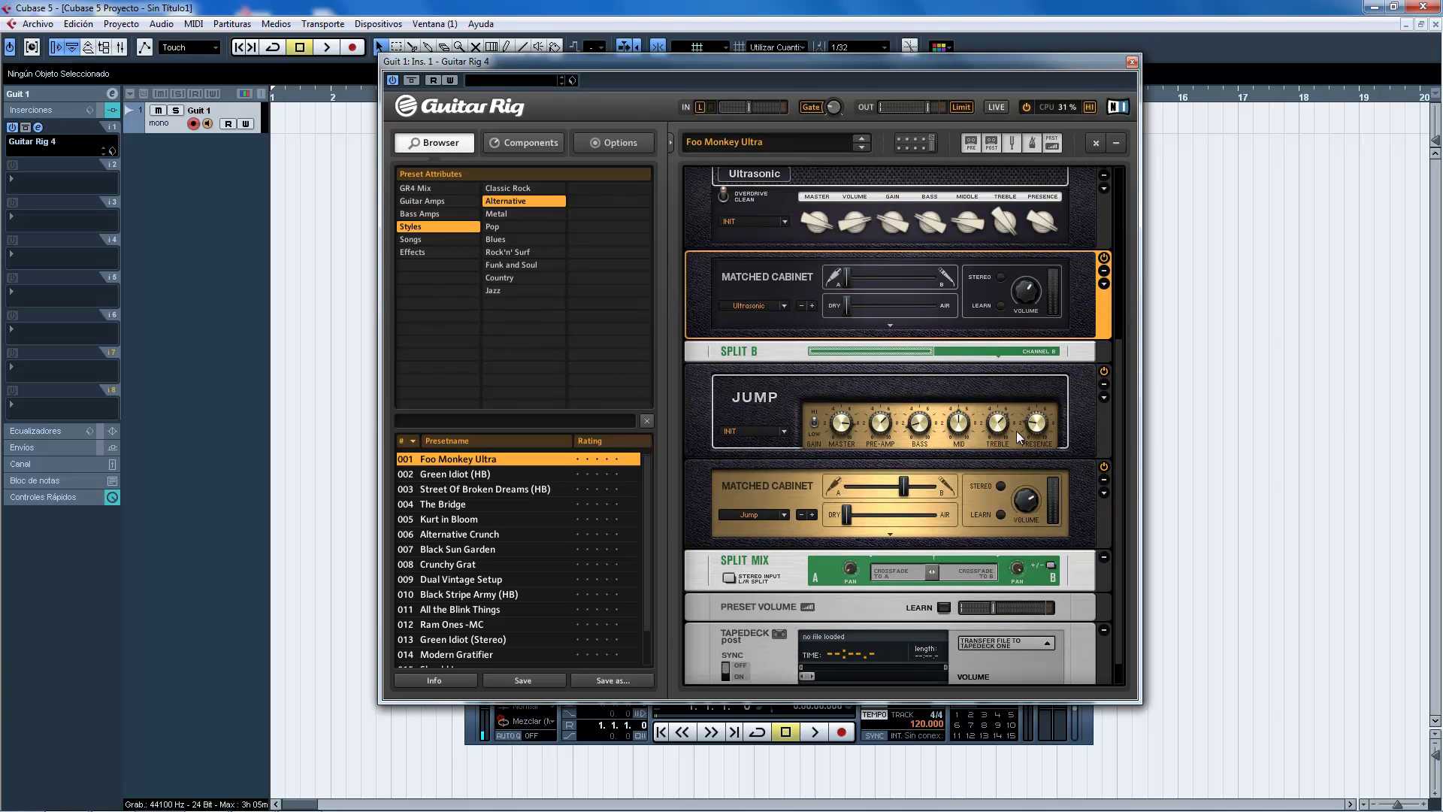
drag(1118, 530, 1125, 214)
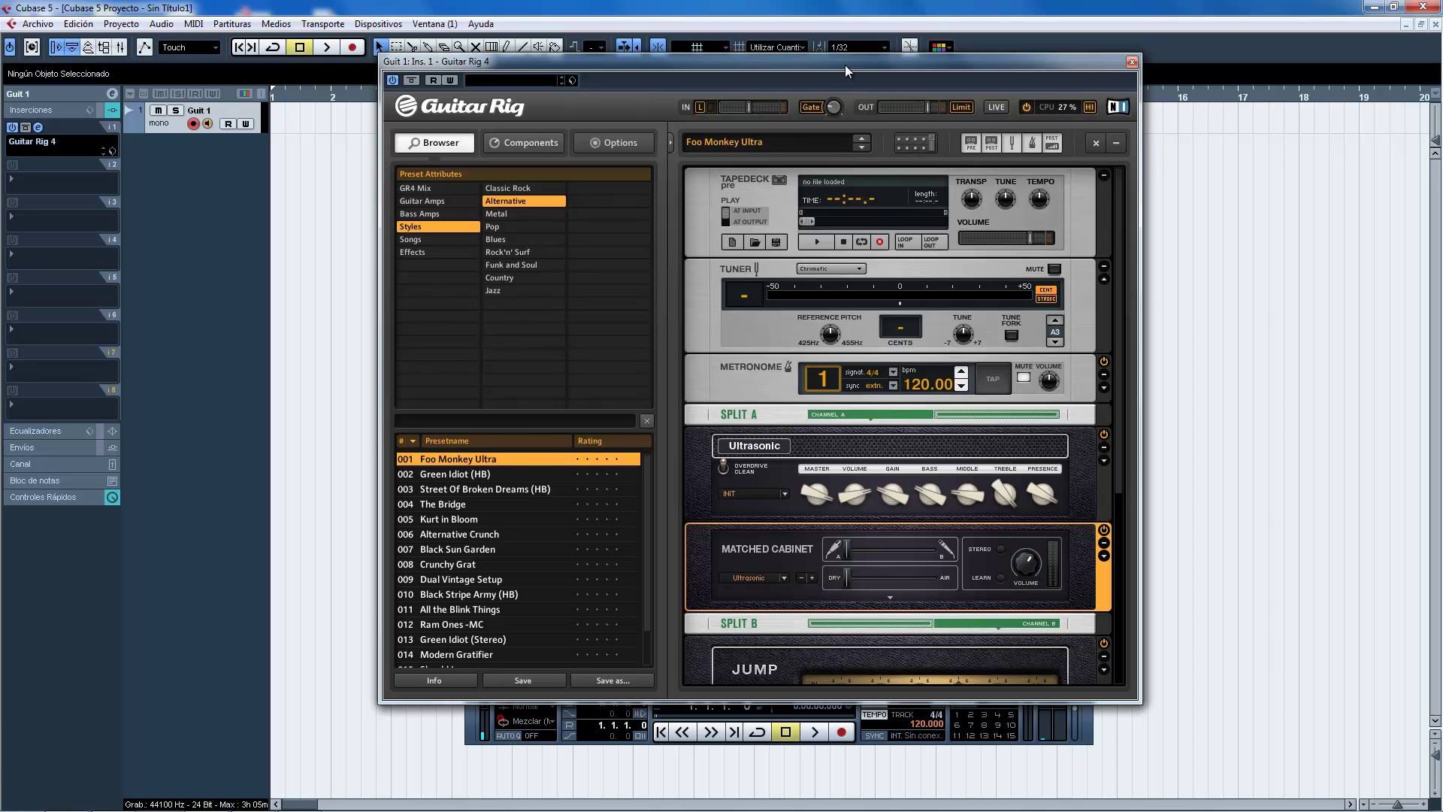
click(919, 144)
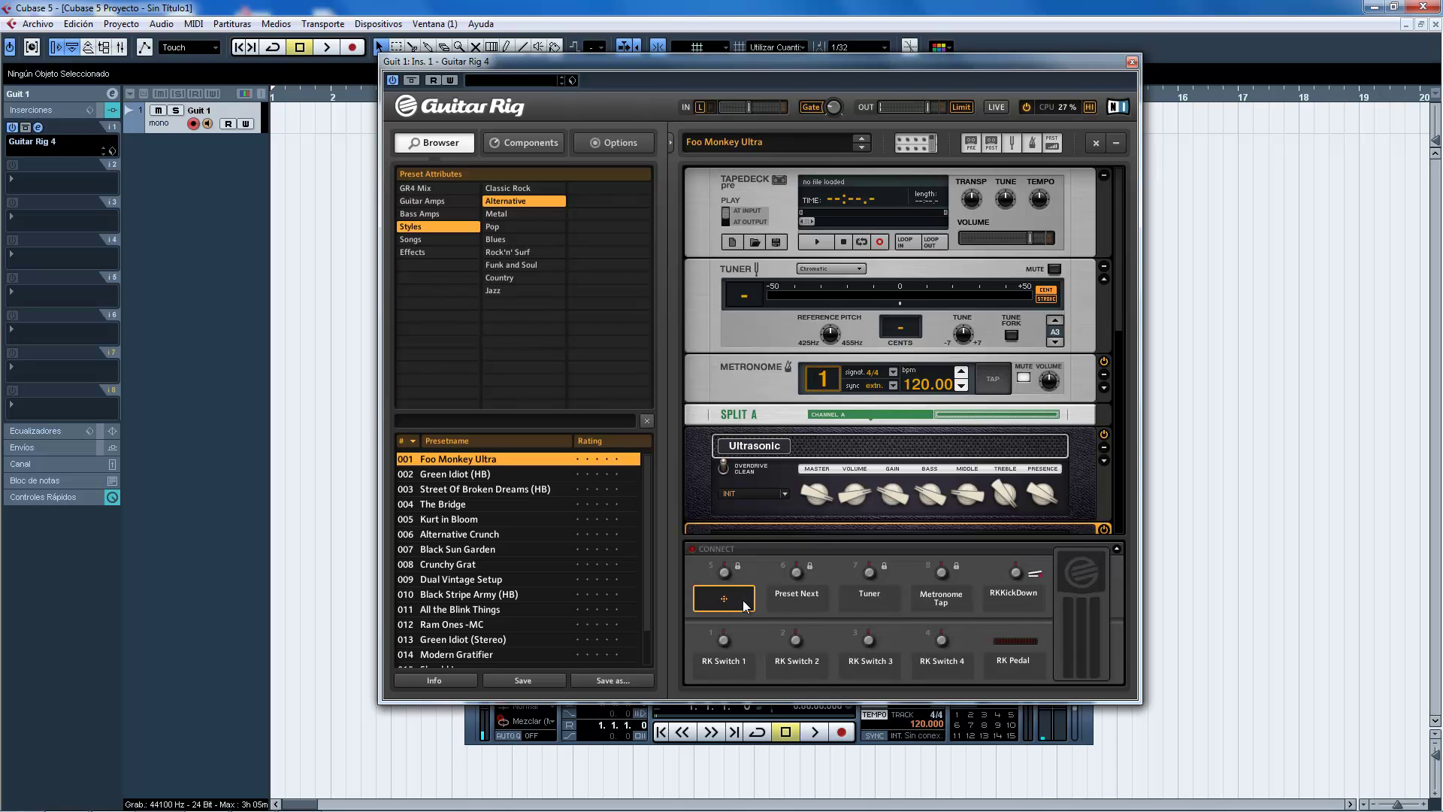
click(919, 149)
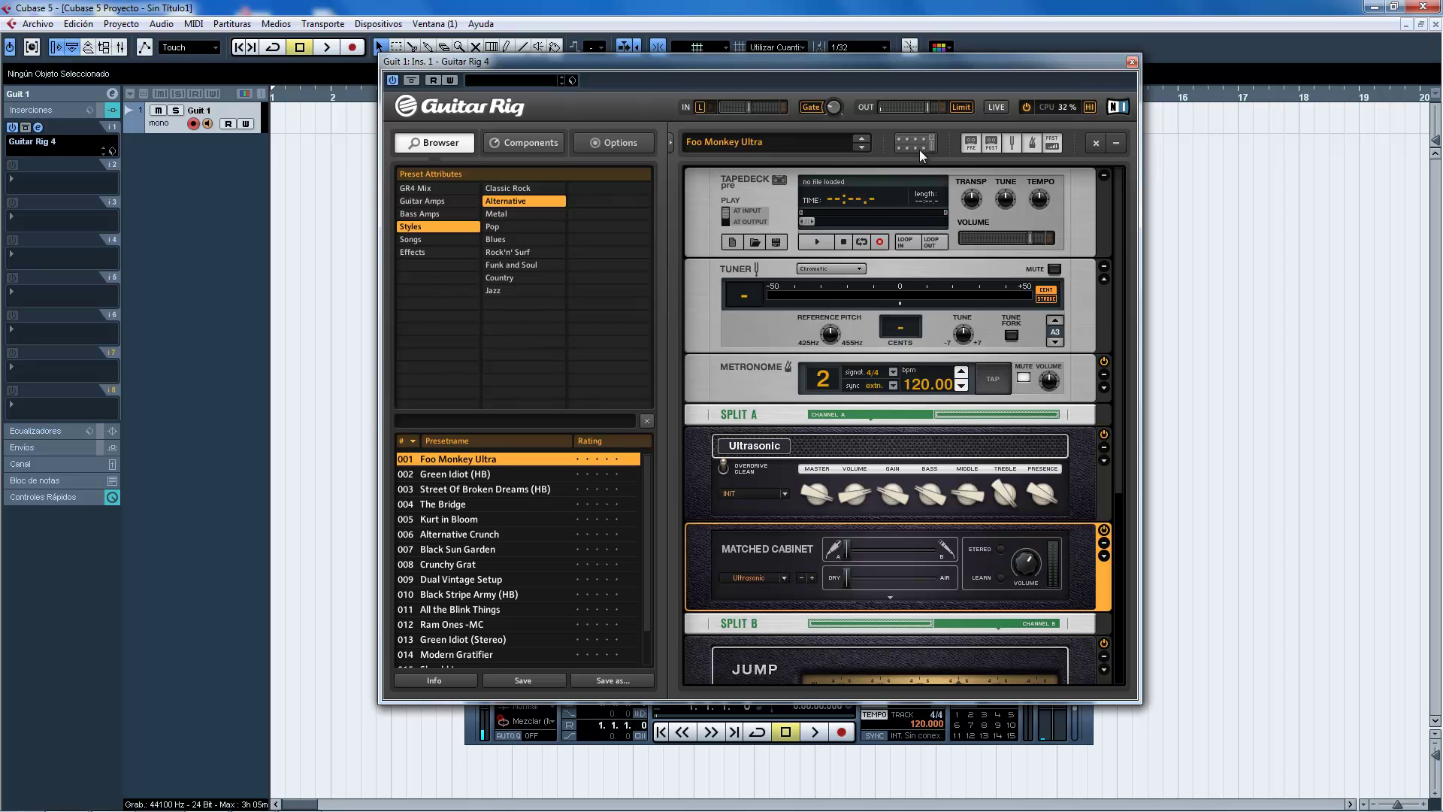
- Hide the tuner, the metronome and both tapedeck modules from the rack
click(1011, 146)
click(1033, 146)
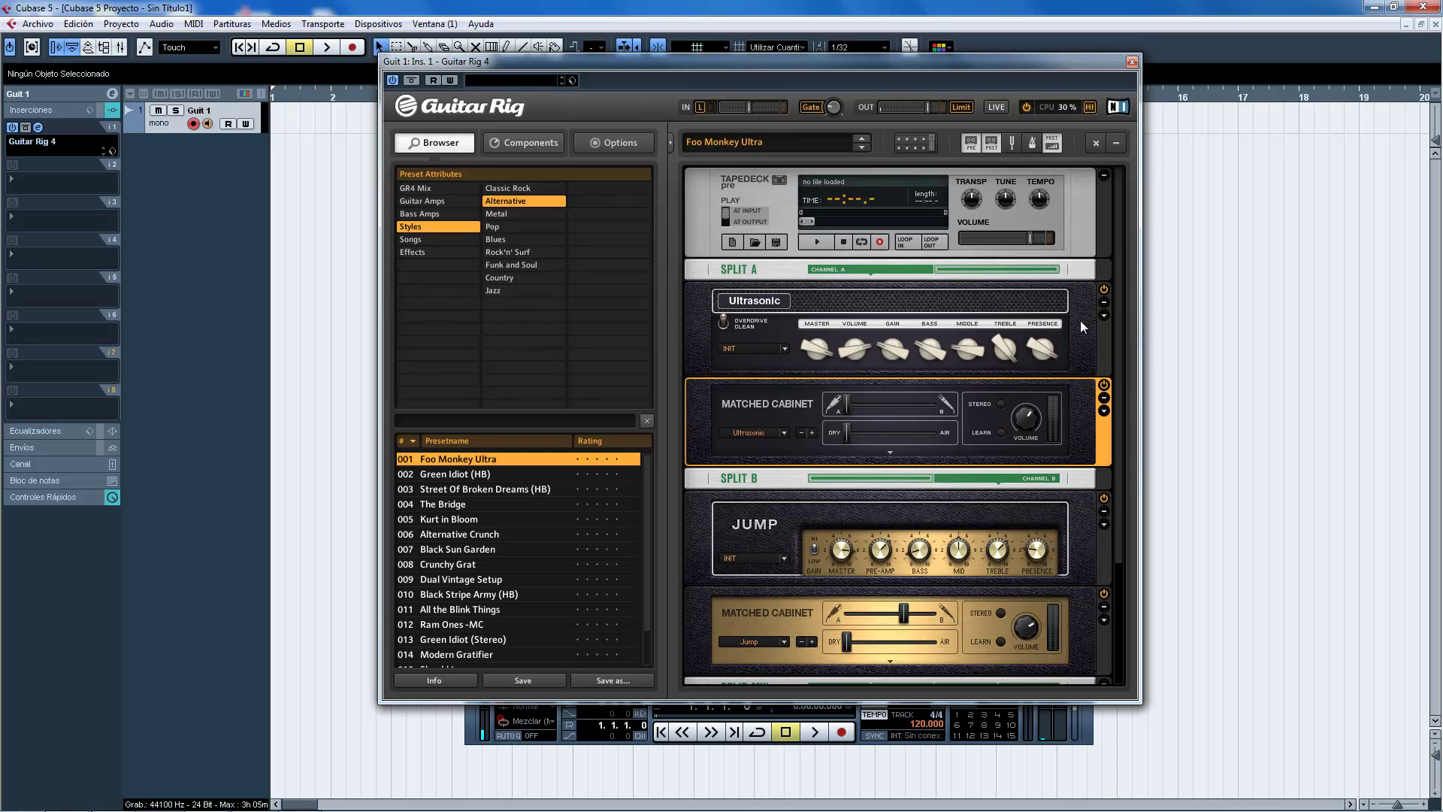
click(970, 142)
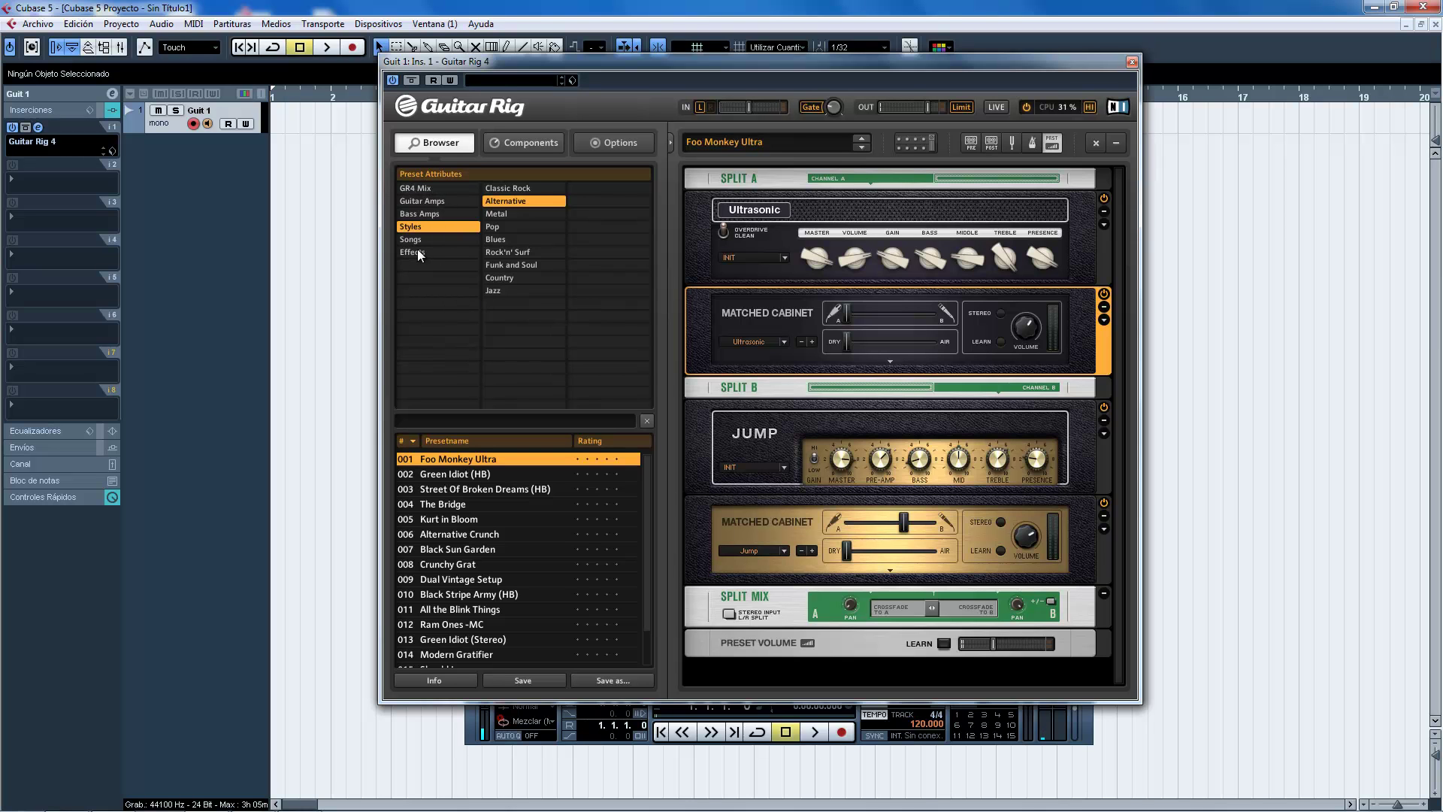
- Browse the GR4 Mix and Guitar Amps presets, and view the cabinet models available for the Split A Matched Cabinet
click(419, 190)
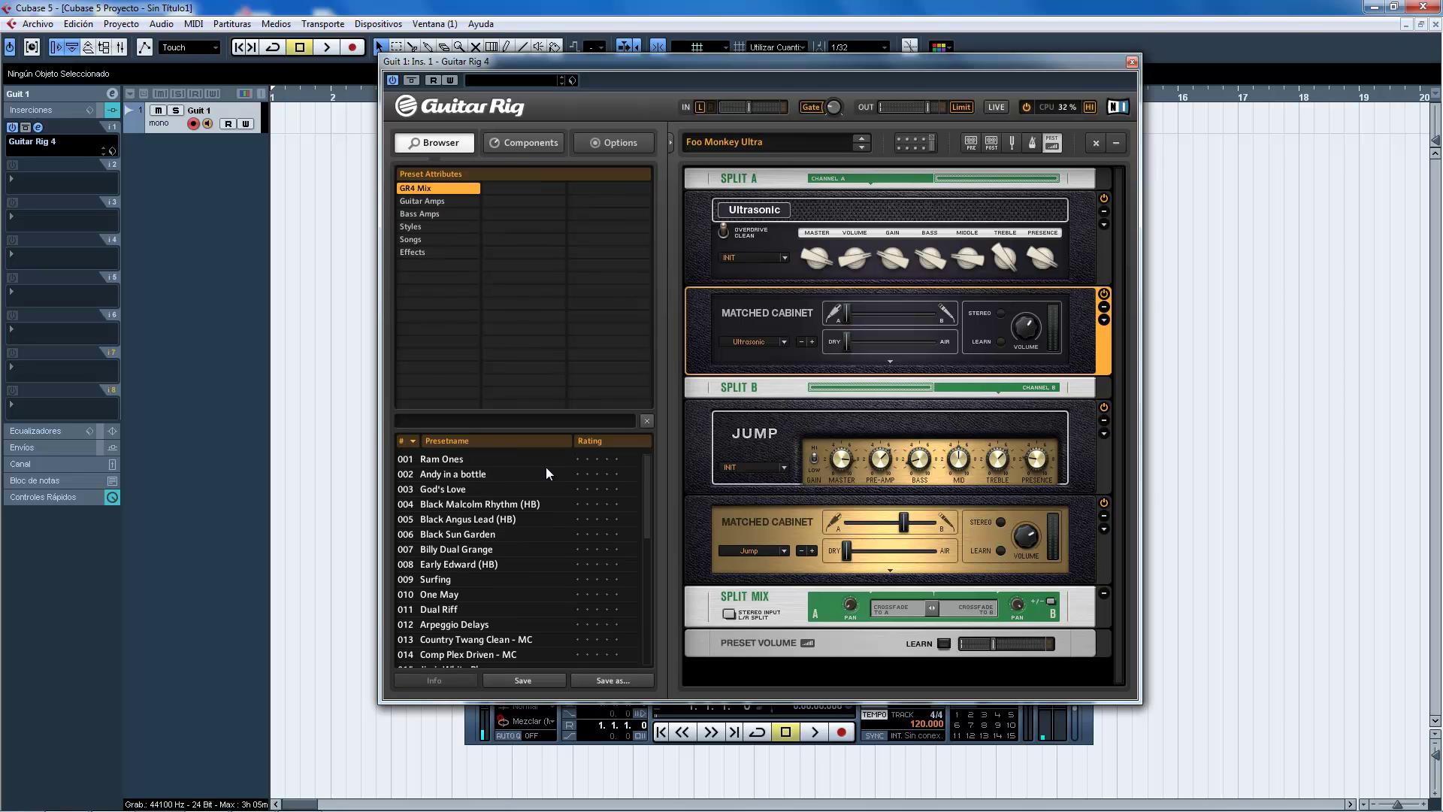
drag(647, 478, 583, 445)
click(418, 201)
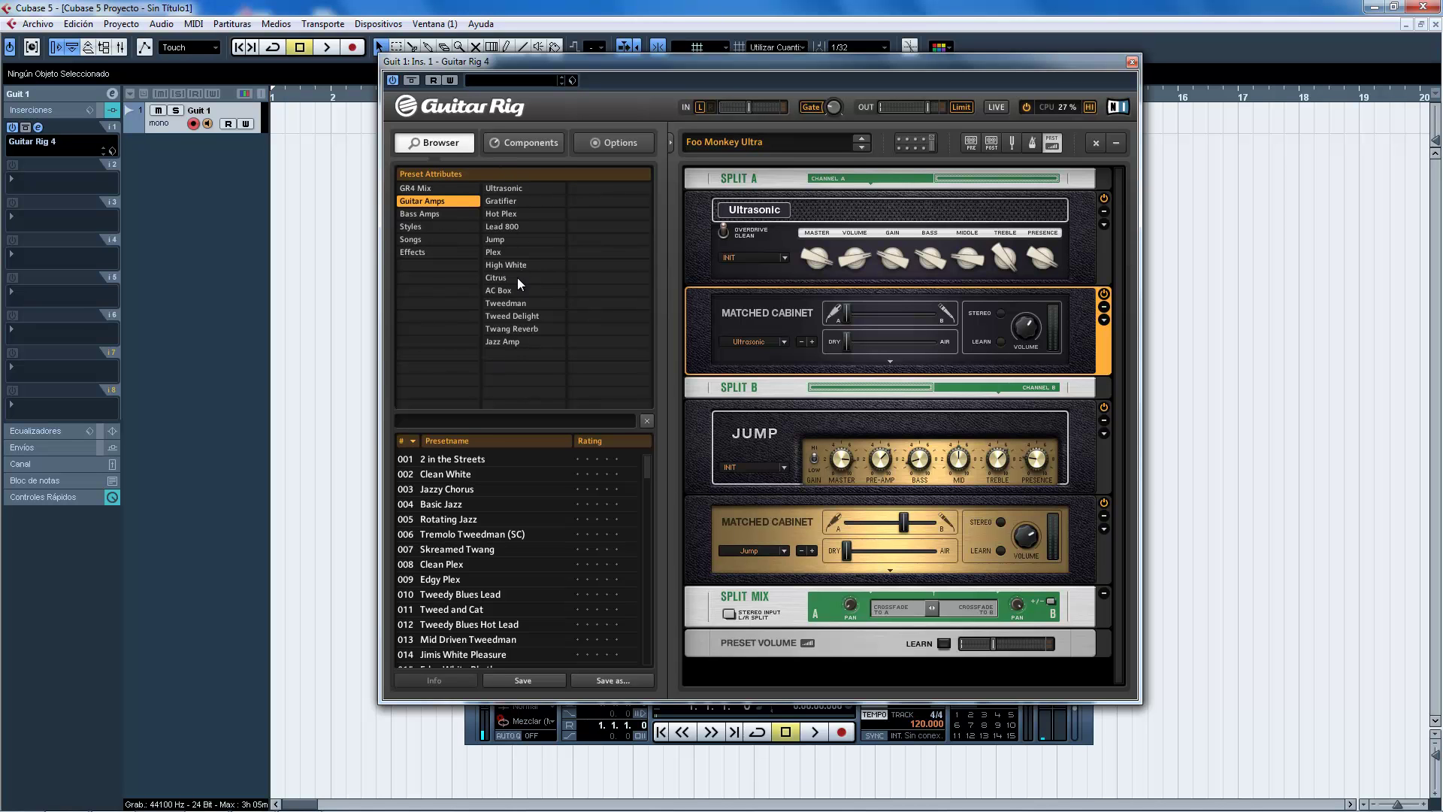
click(783, 342)
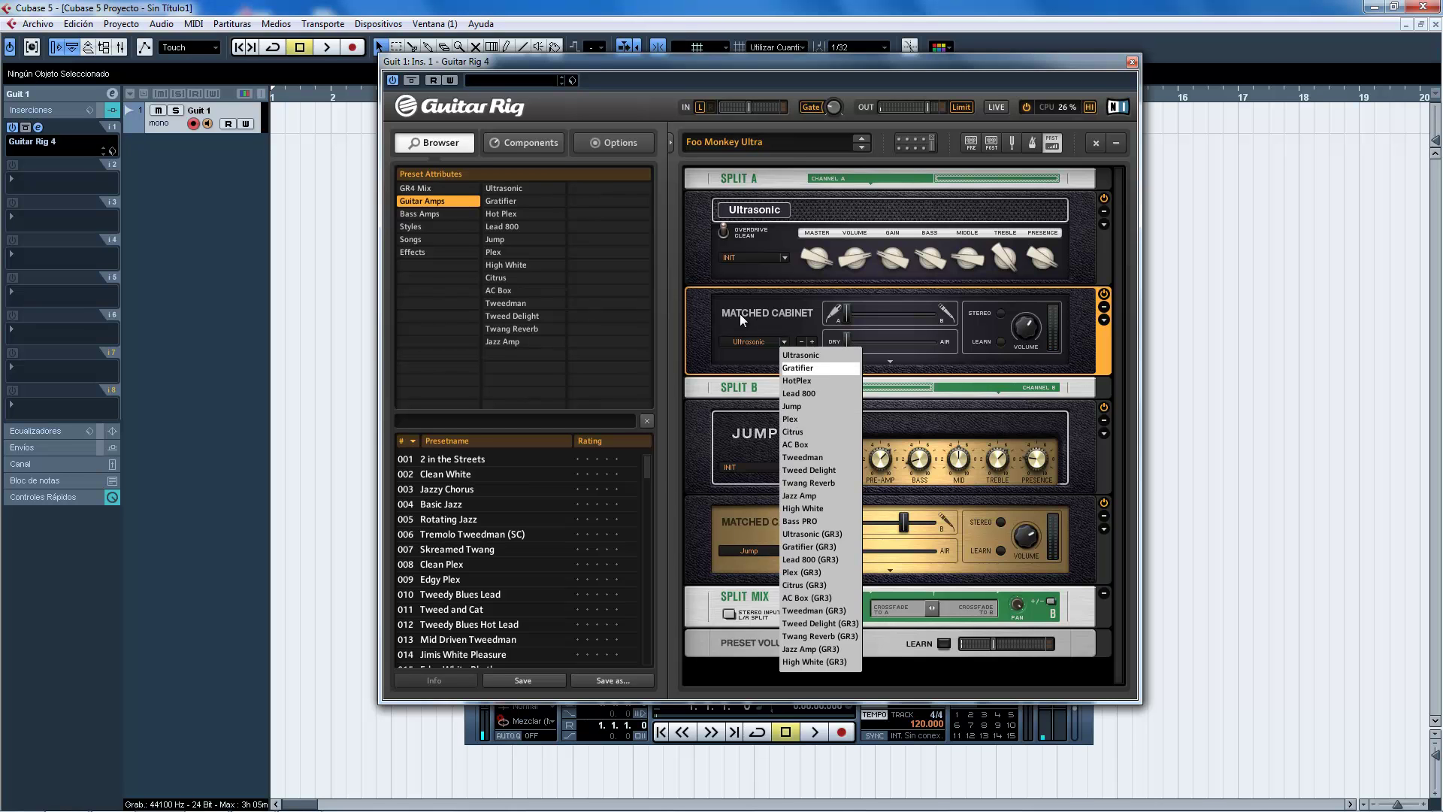
click(507, 232)
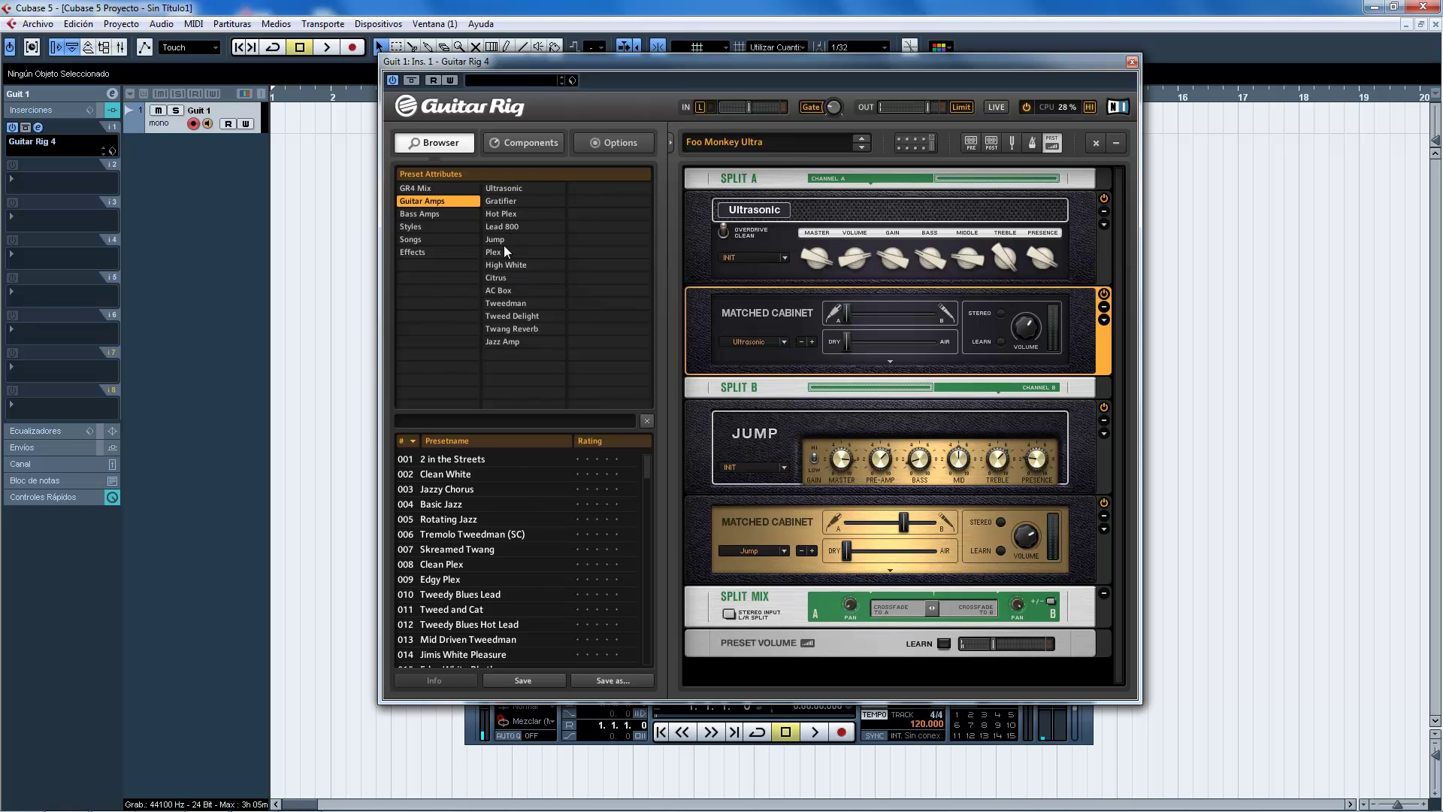
- Browse the guitar amp presets for Citrus, Tweed Delight, Hot Plex and Gratifier, and list the Bass Amps and Styles presets
click(505, 277)
click(500, 316)
click(514, 216)
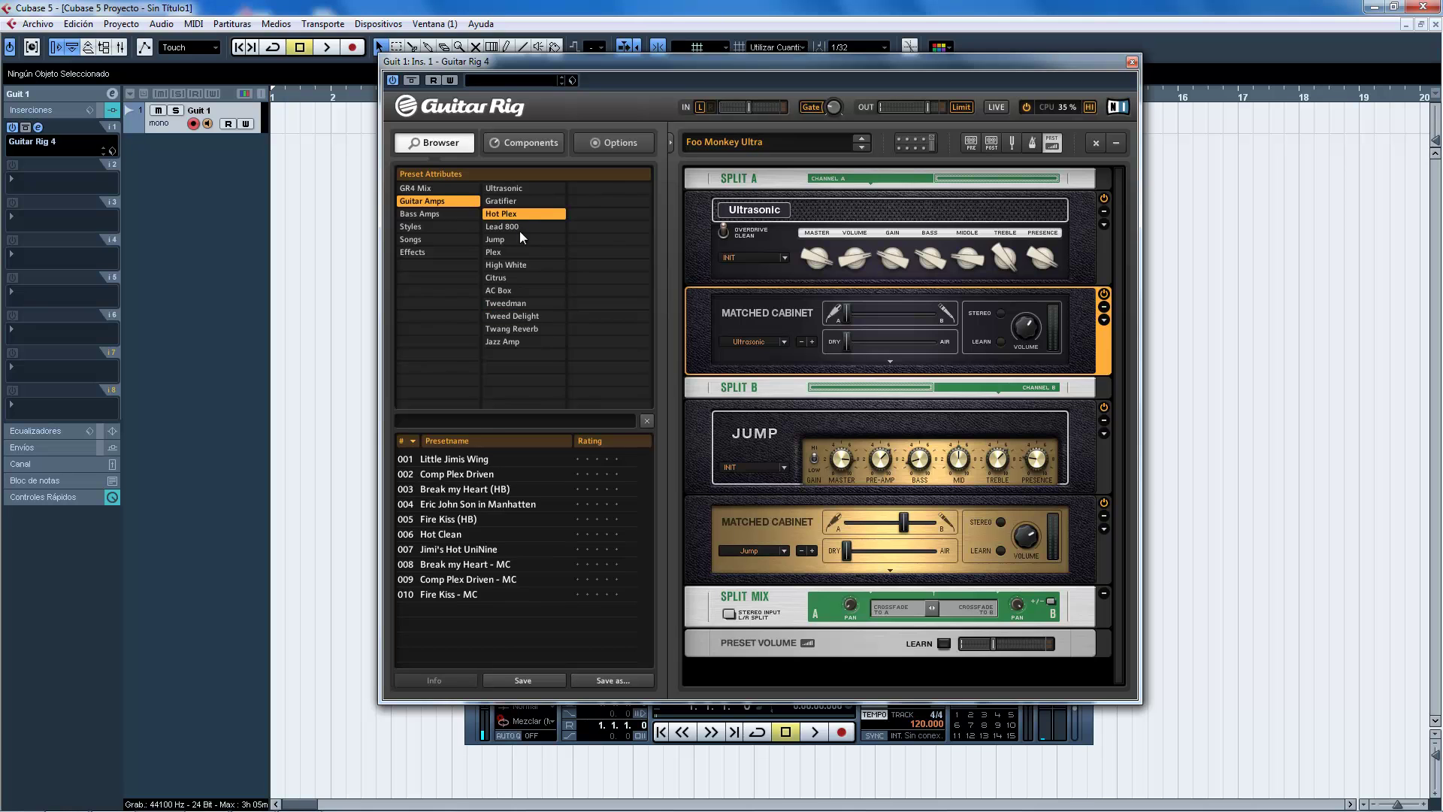
click(516, 201)
click(421, 215)
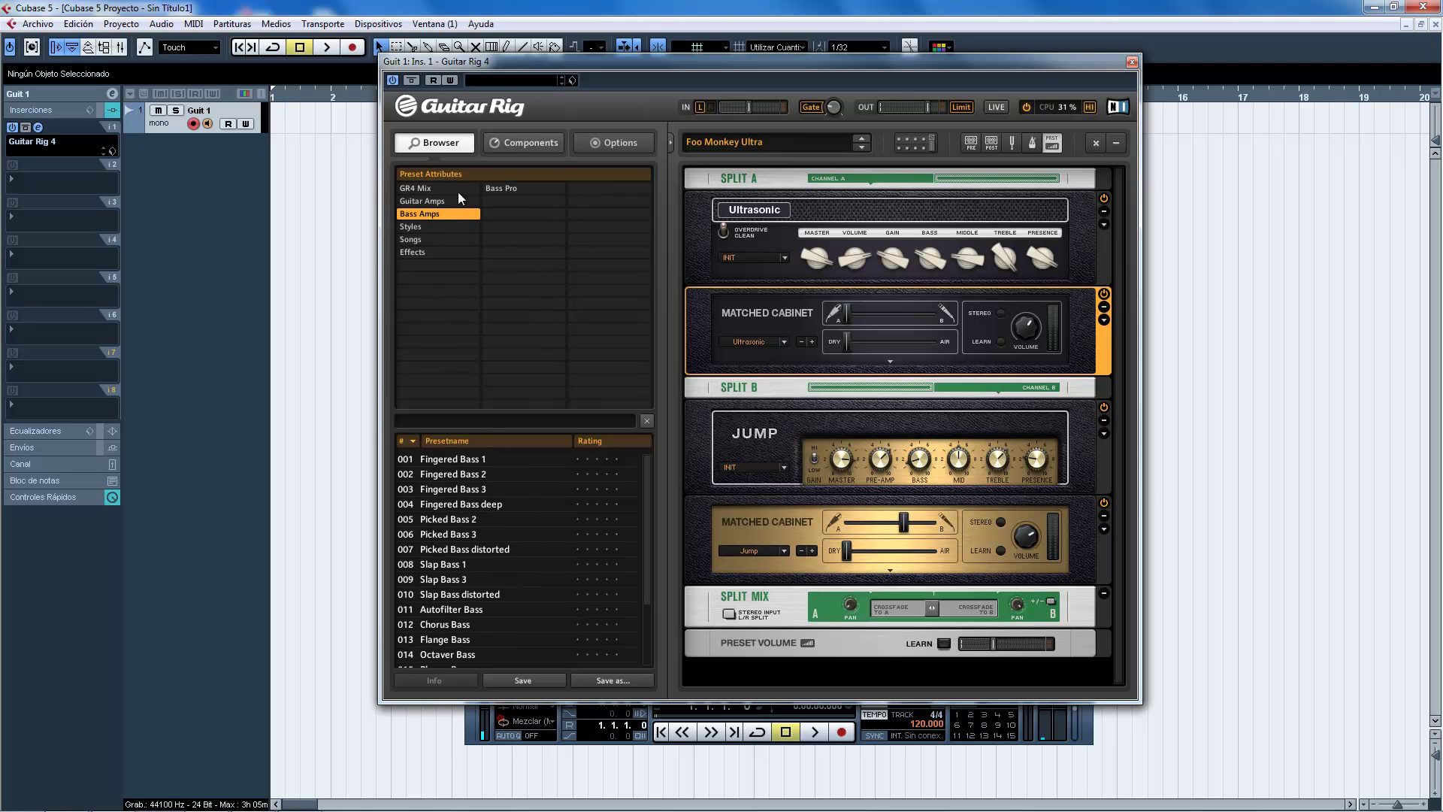
click(411, 227)
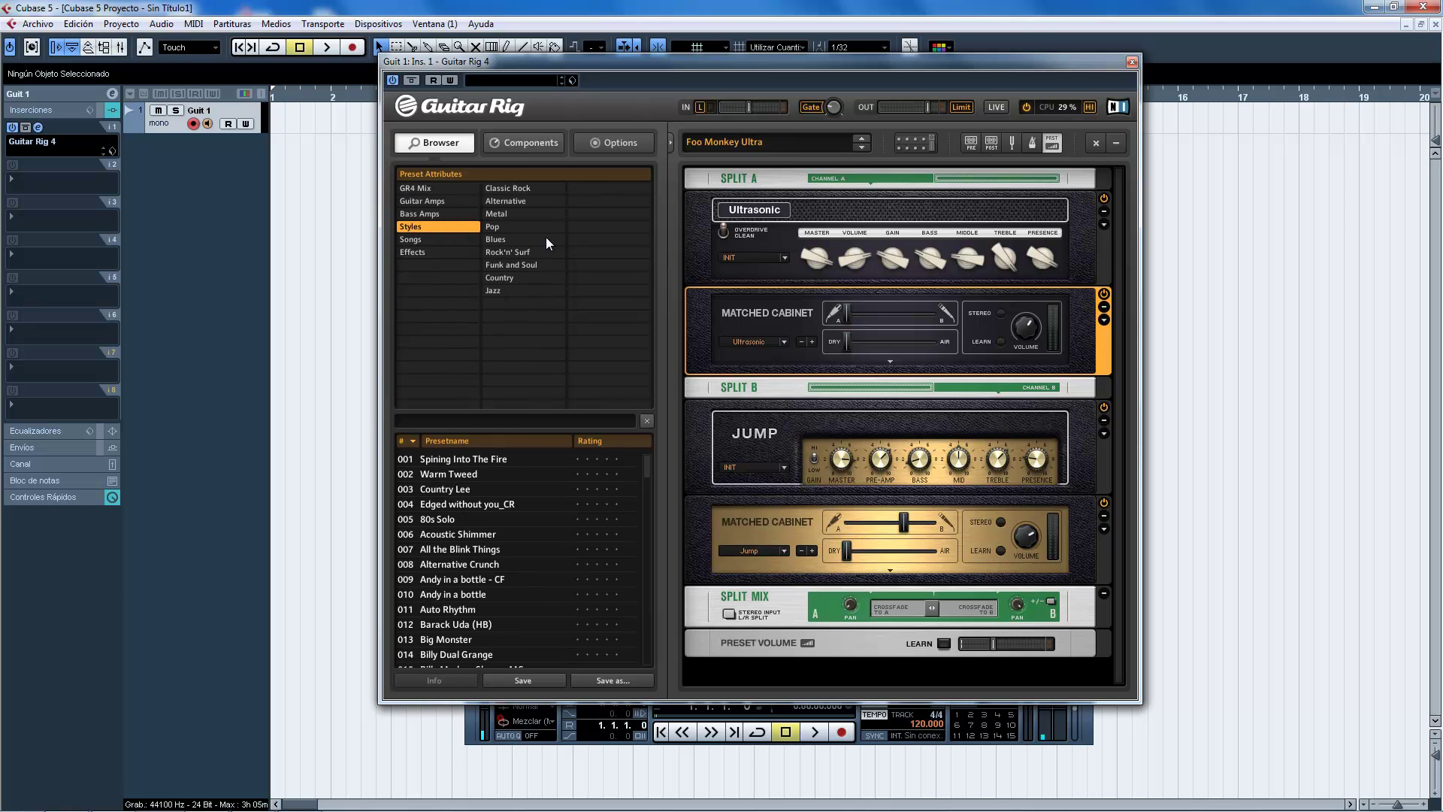
- Browse the Alternative, Pop and Metal presets in the Styles category
click(508, 201)
click(503, 226)
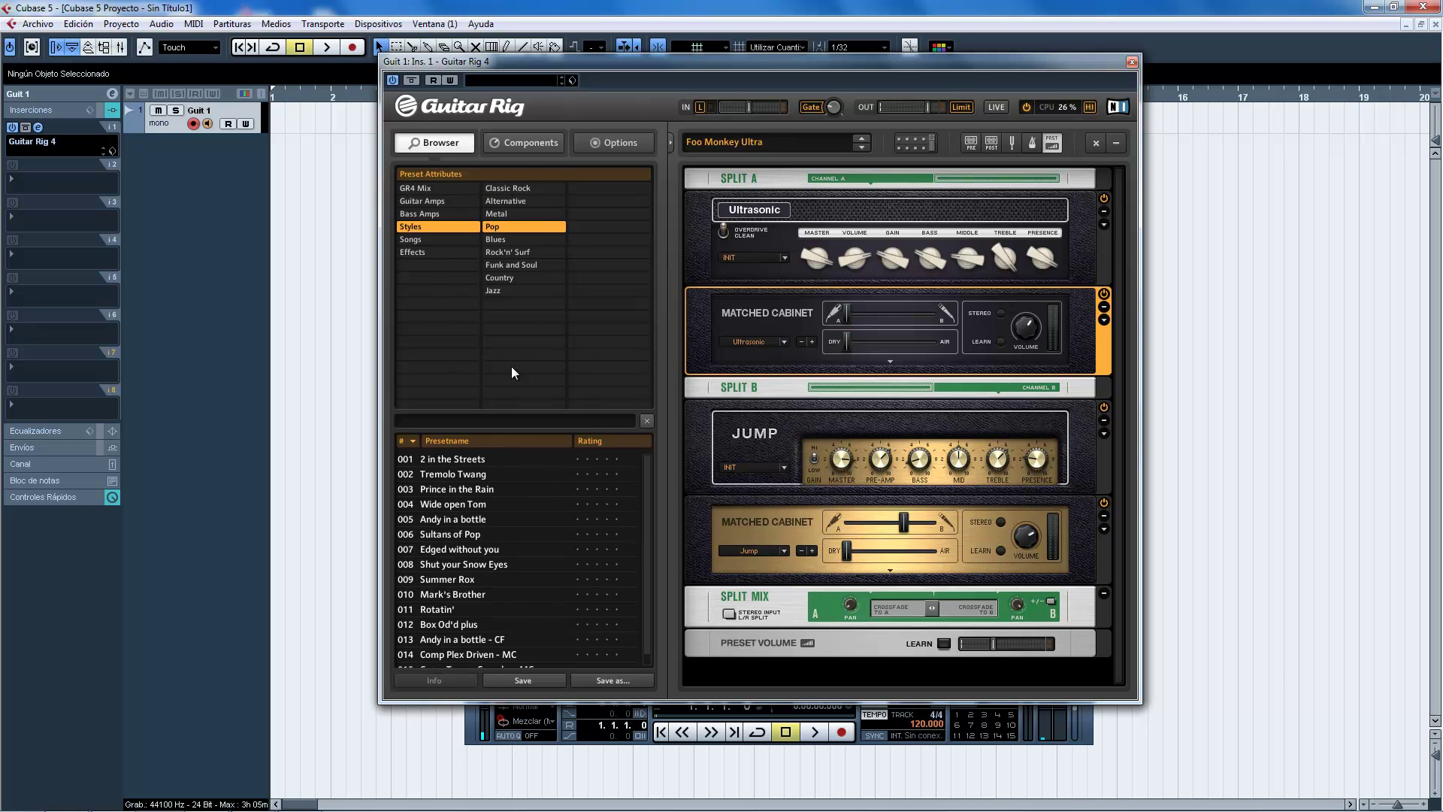
click(504, 214)
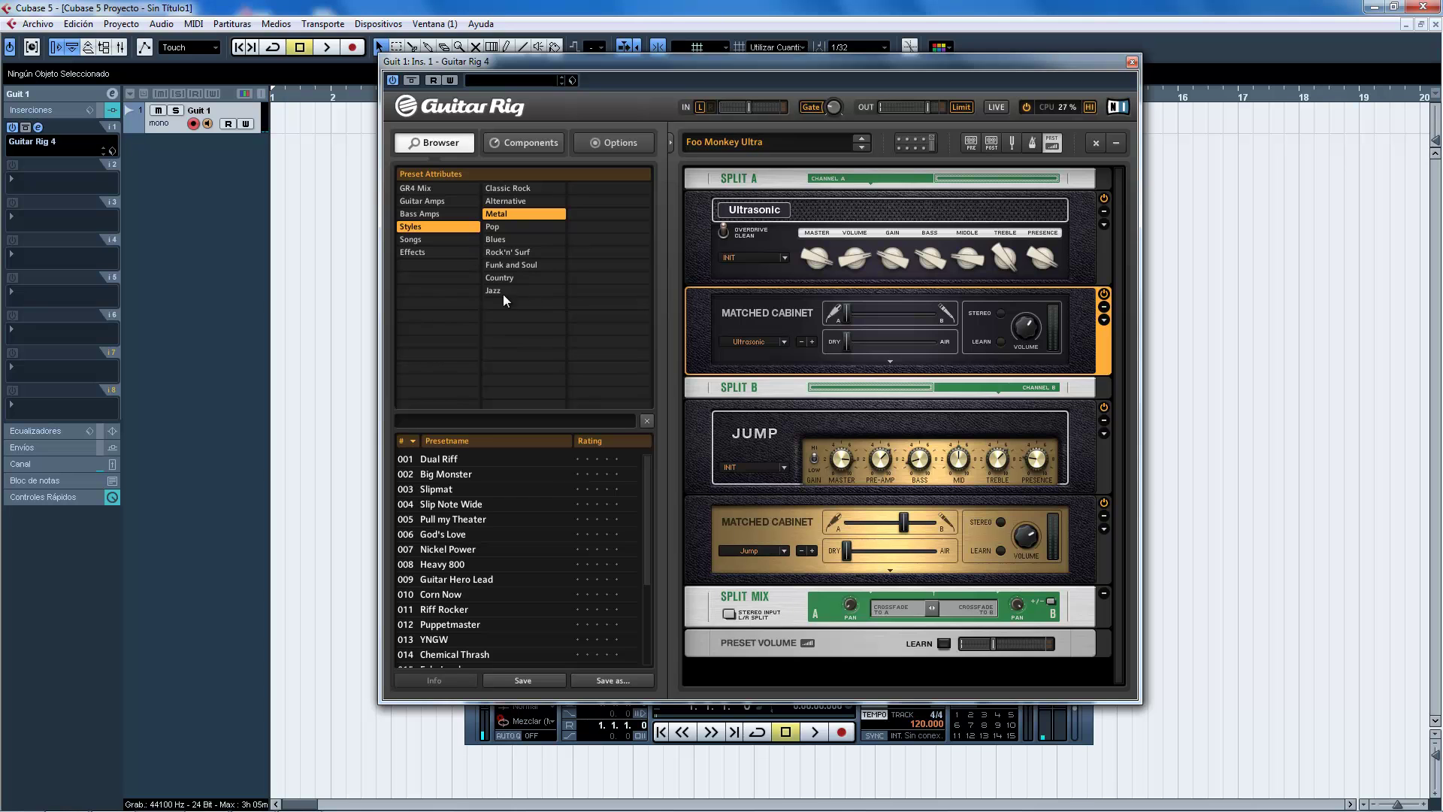
- Browse the Songs presets for Metal, Pop, Classic Rock and Alternative, and highlight Street Of Broken Dreams (HB)
click(413, 239)
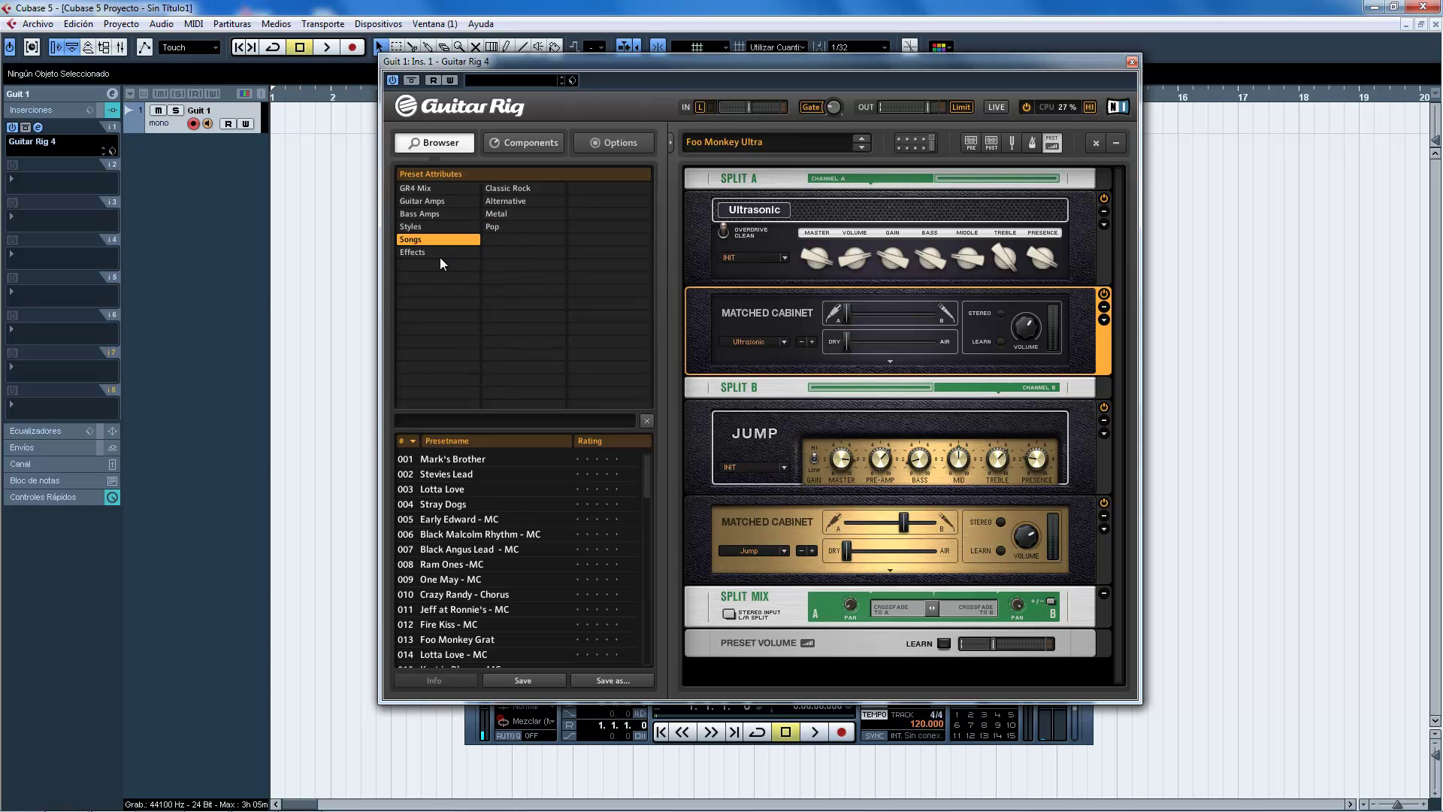
click(499, 214)
click(504, 225)
click(508, 201)
click(508, 189)
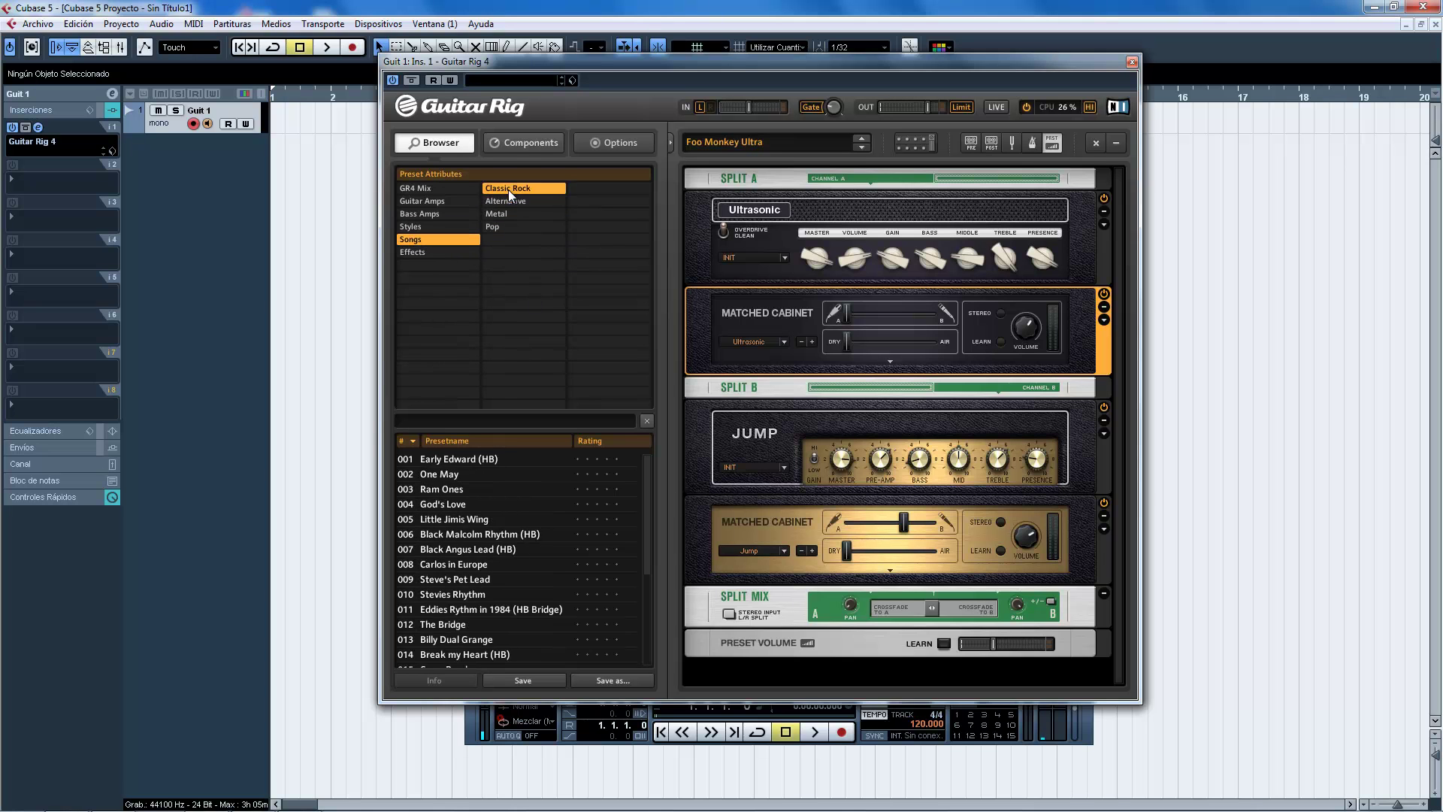
click(507, 201)
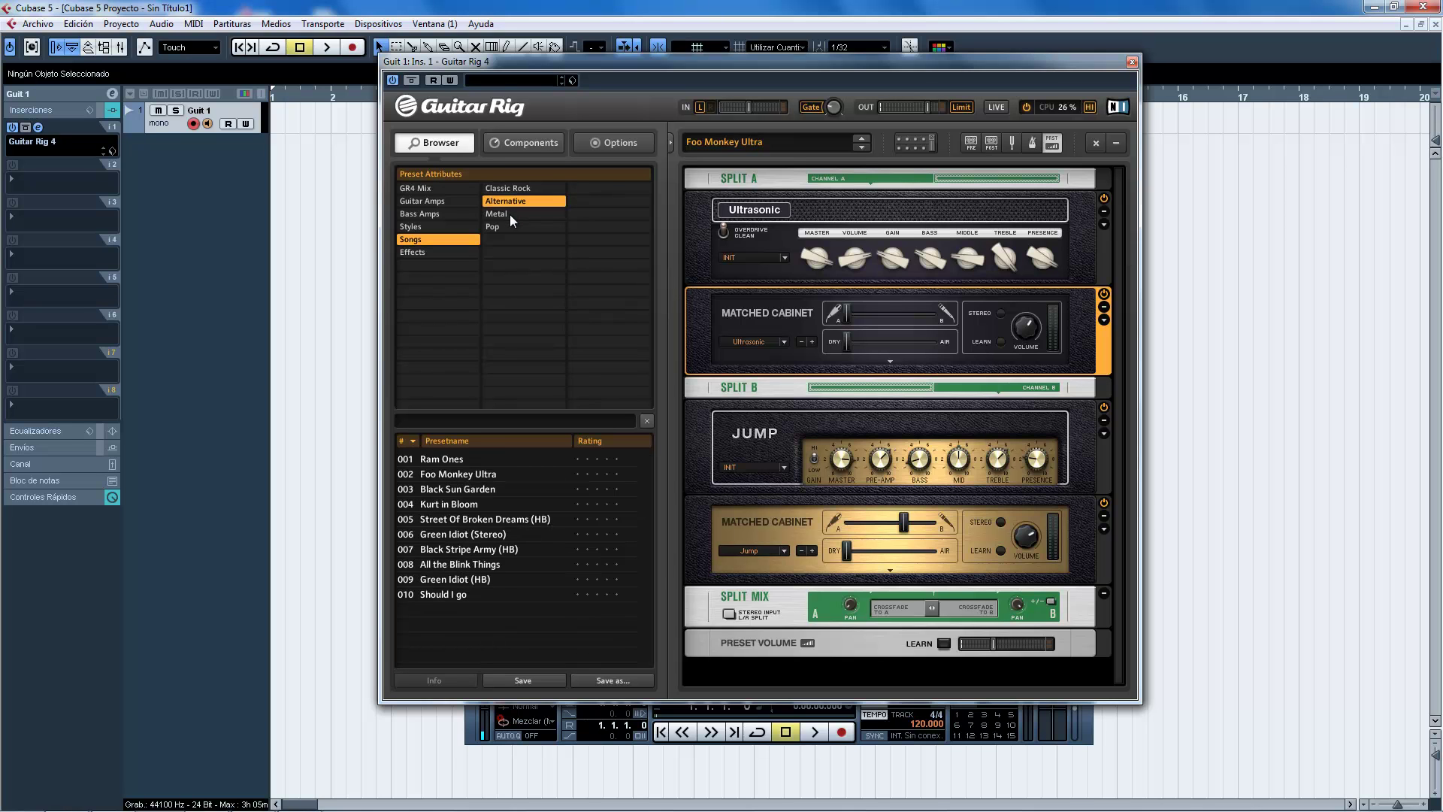
click(459, 520)
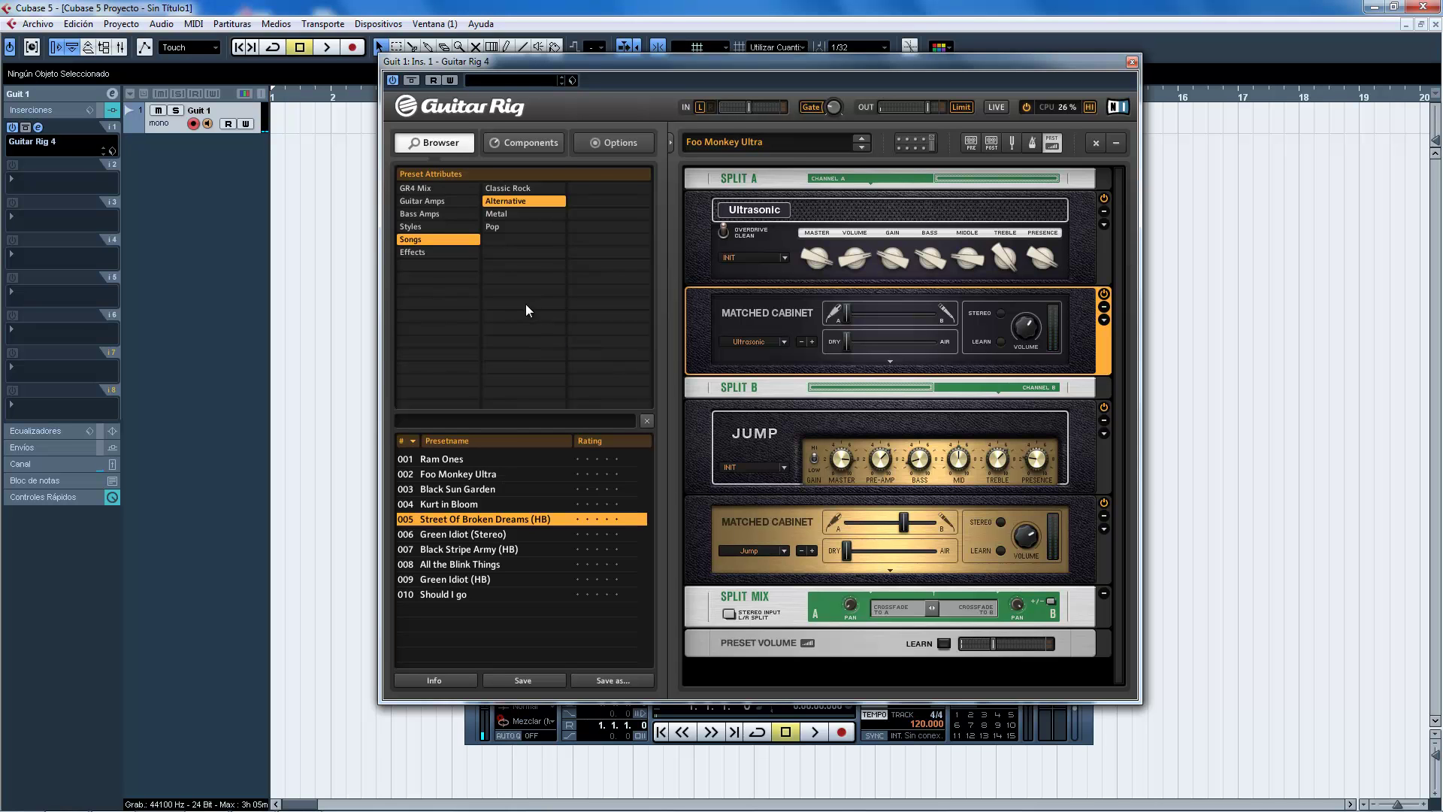
- List the GR4 Mix presets and the Alternative presets of the Styles category
click(415, 188)
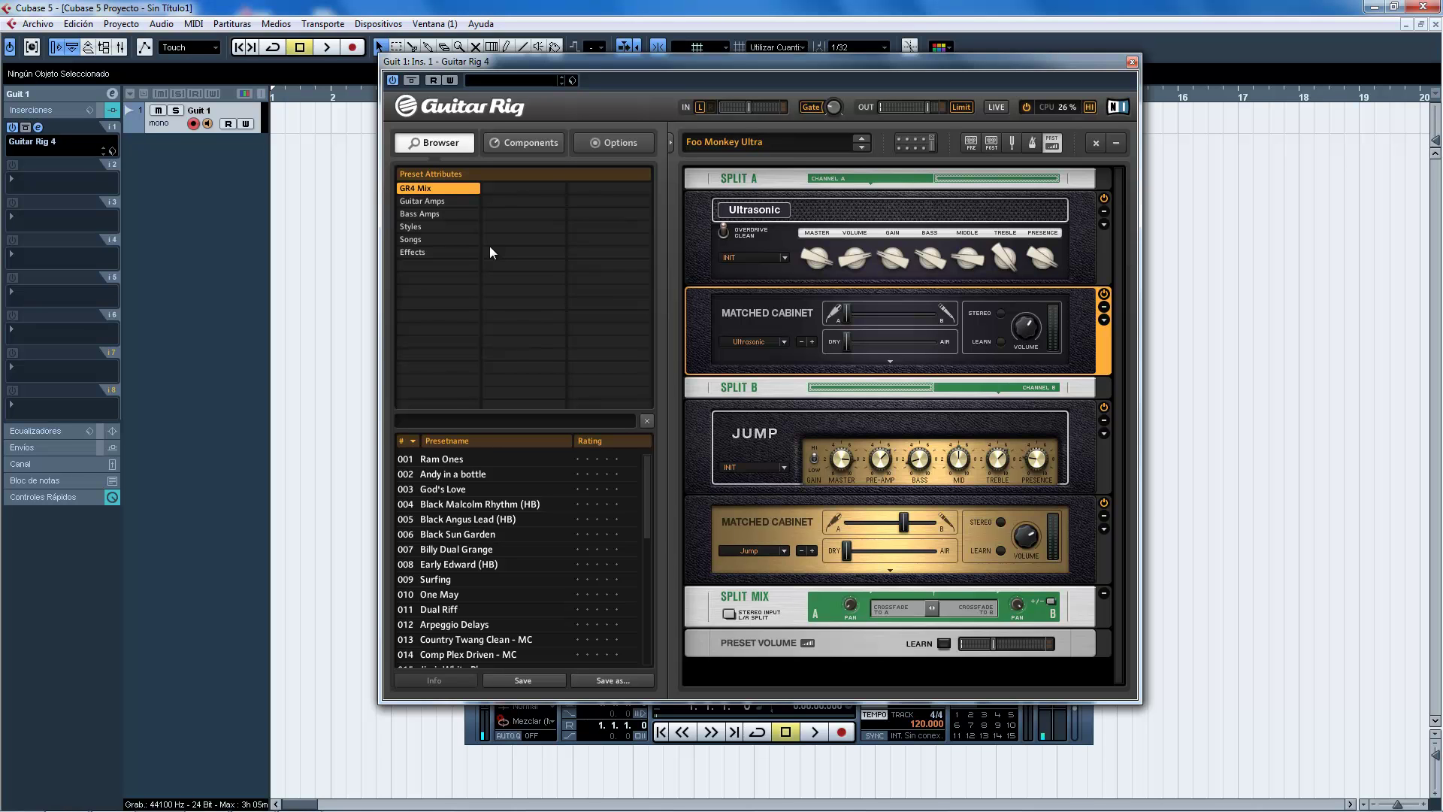
click(409, 227)
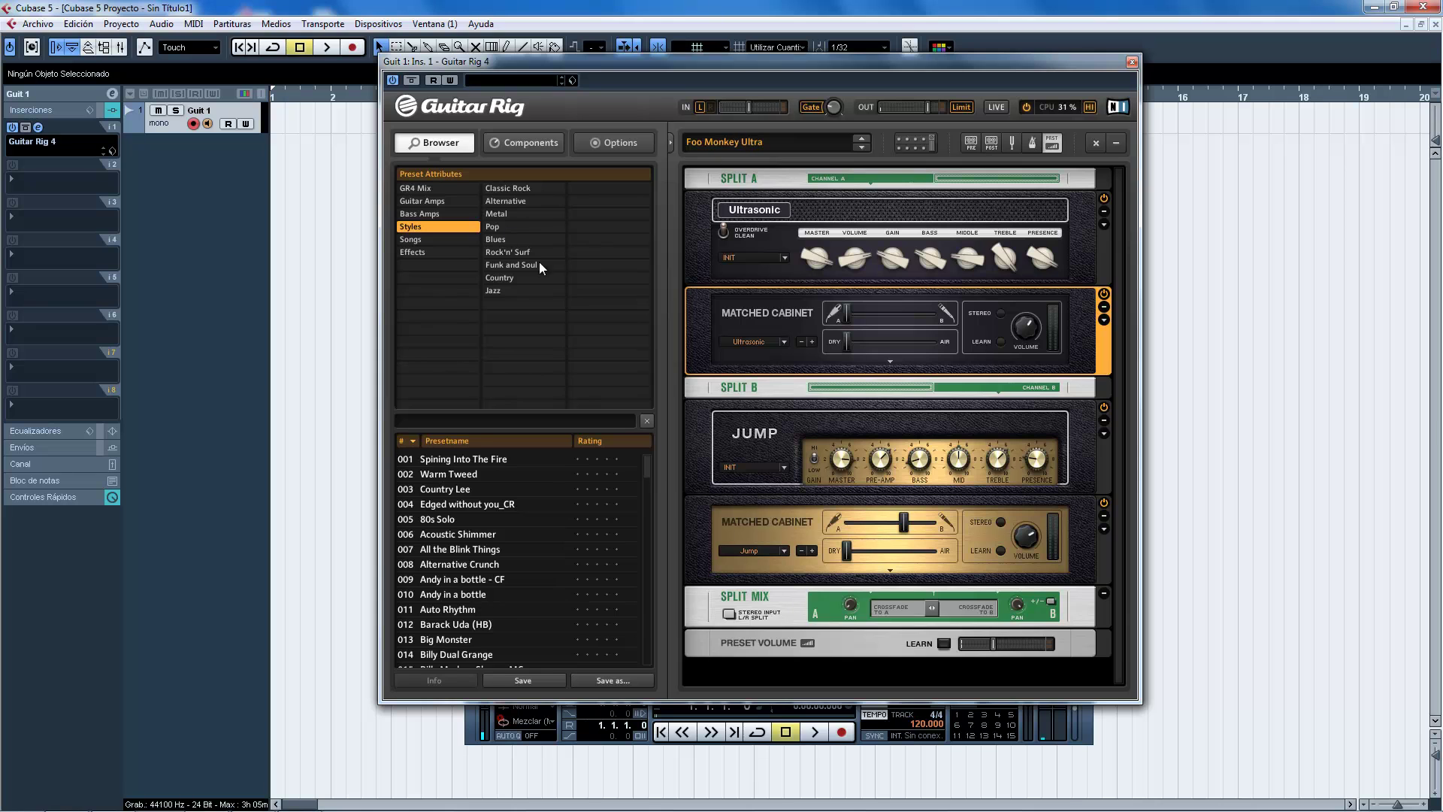
click(503, 202)
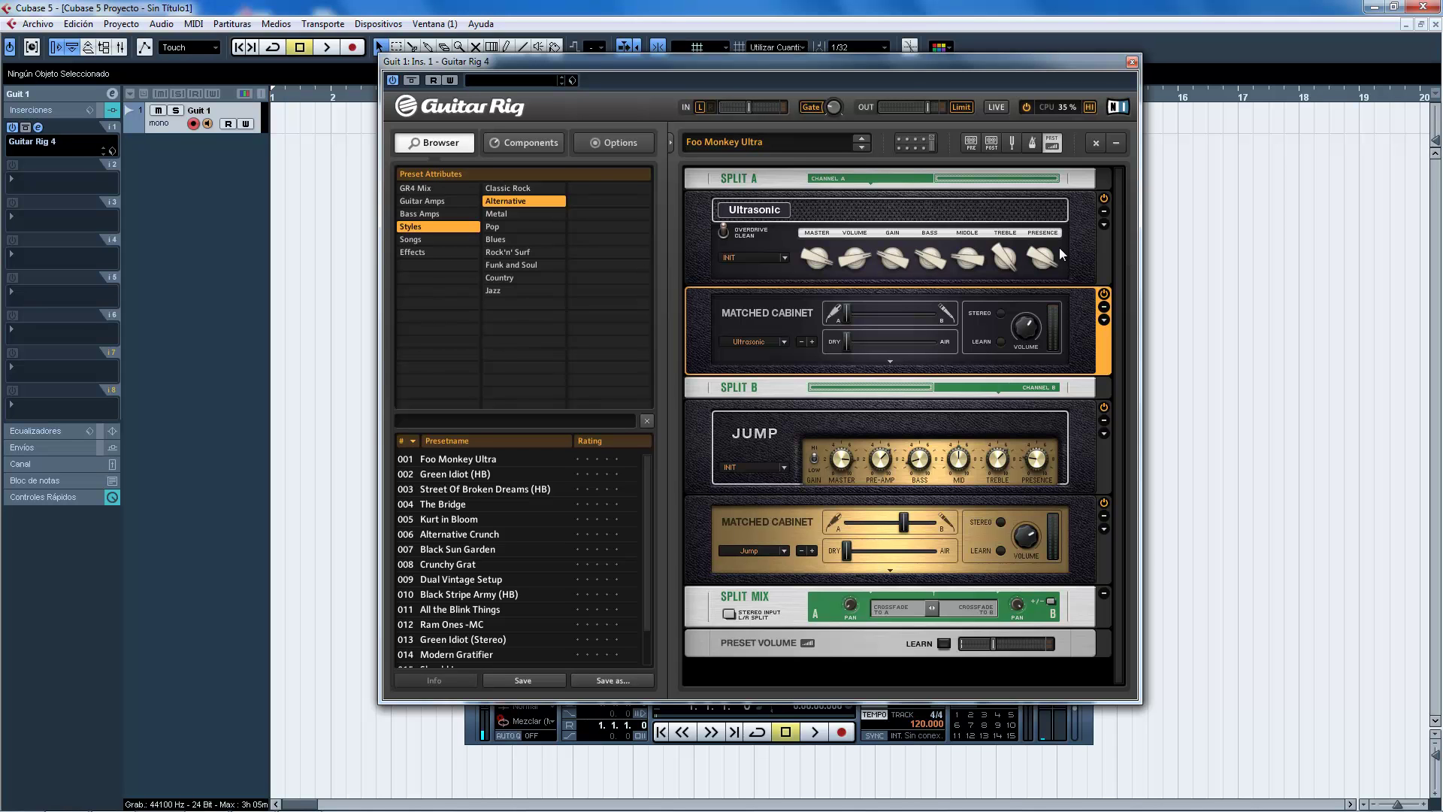
- Point out the Ultrasonic amp and its Matched Cabinet in Split A of the rack
click(862, 224)
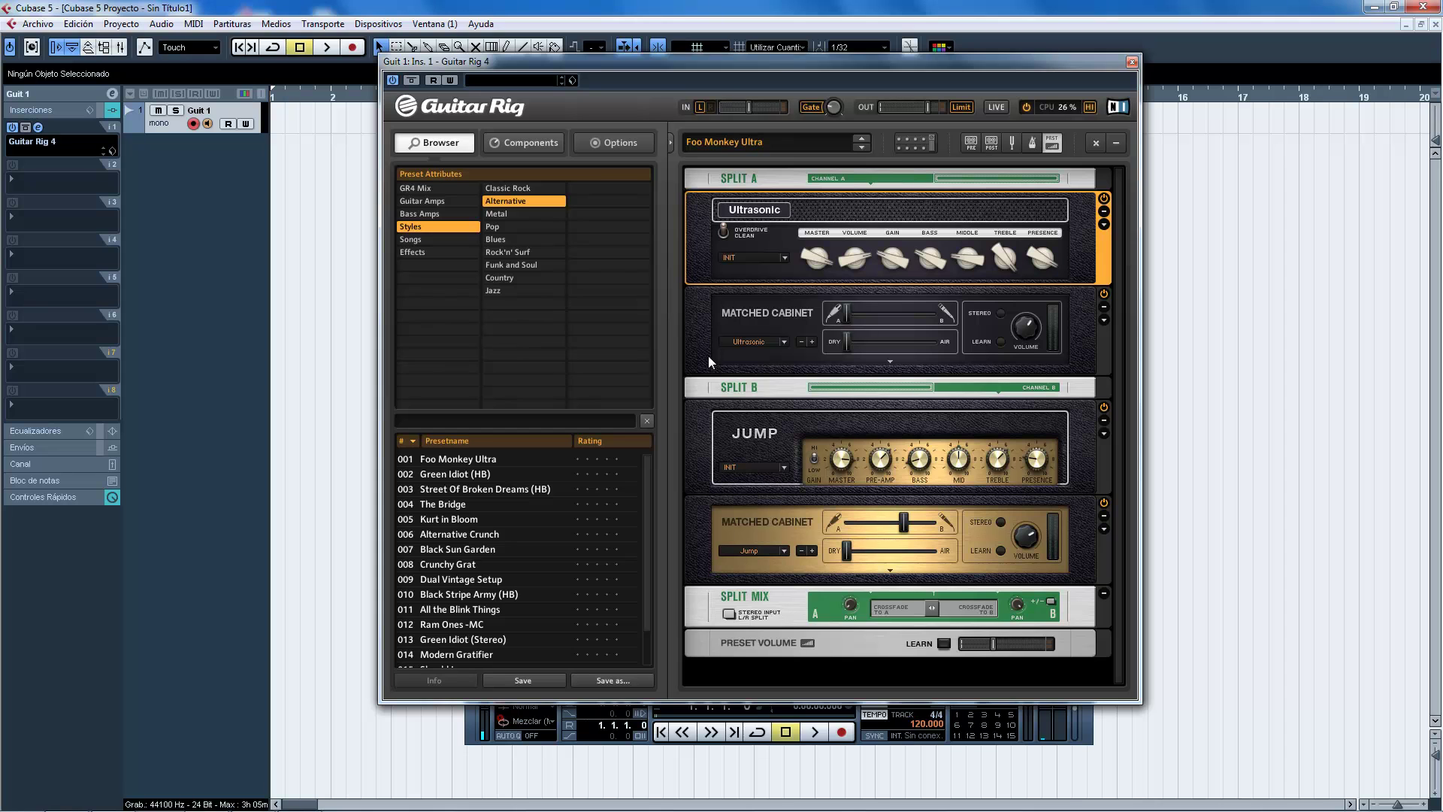
click(702, 233)
click(884, 220)
click(697, 318)
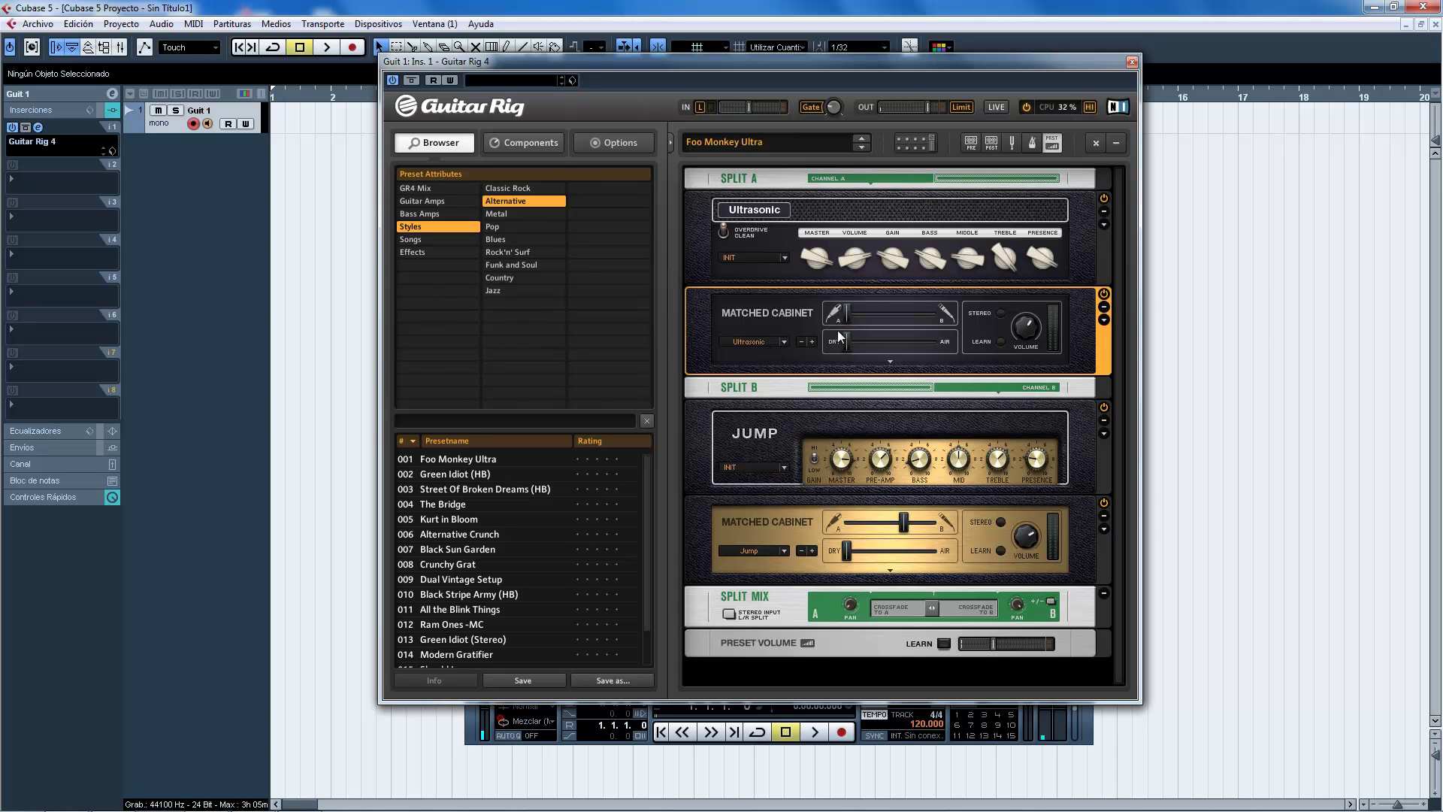
- Try the Split A Matched Cabinet's A/B microphone and dry/air sliders, returning them to the A and dry ends
drag(848, 314, 896, 319)
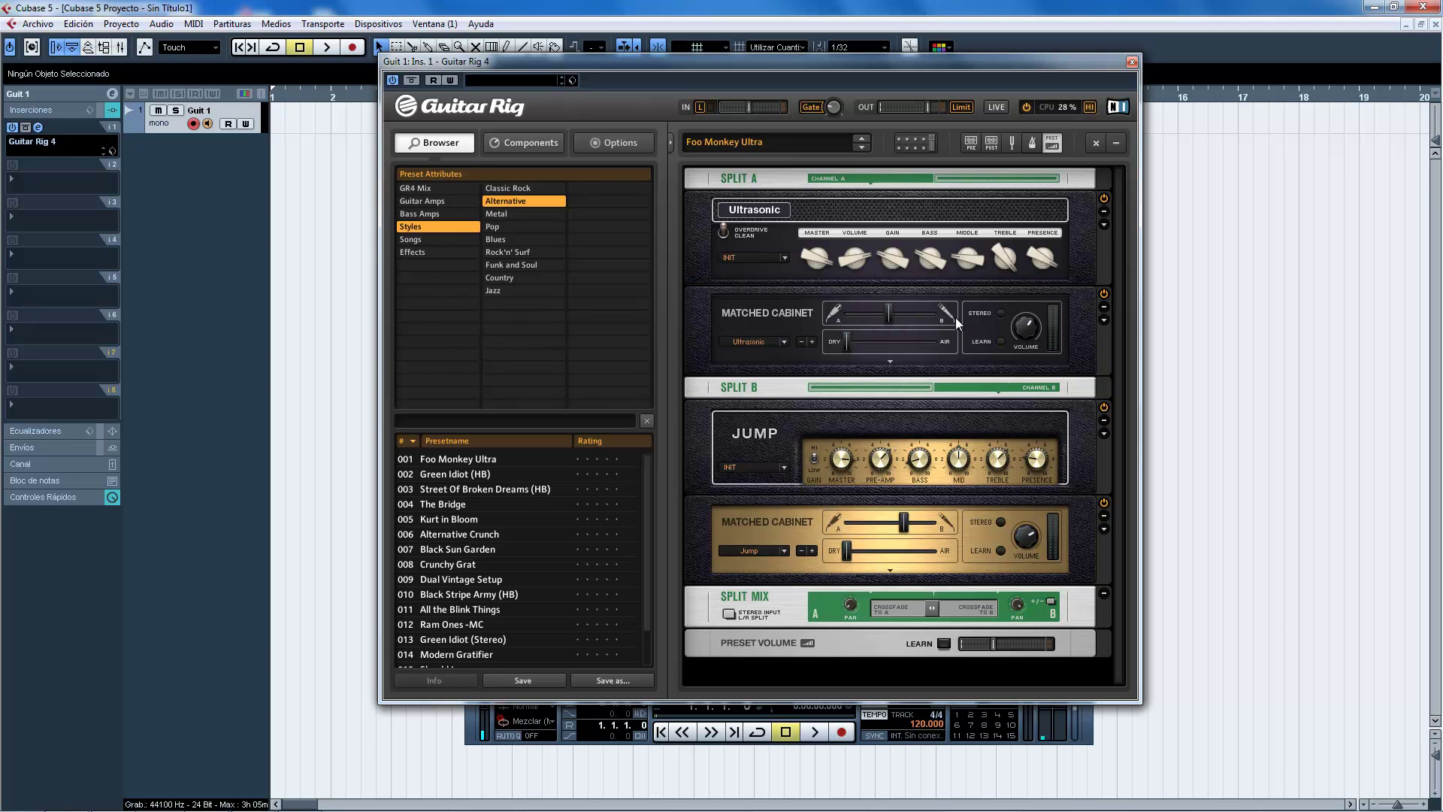
click(950, 323)
drag(884, 320, 778, 318)
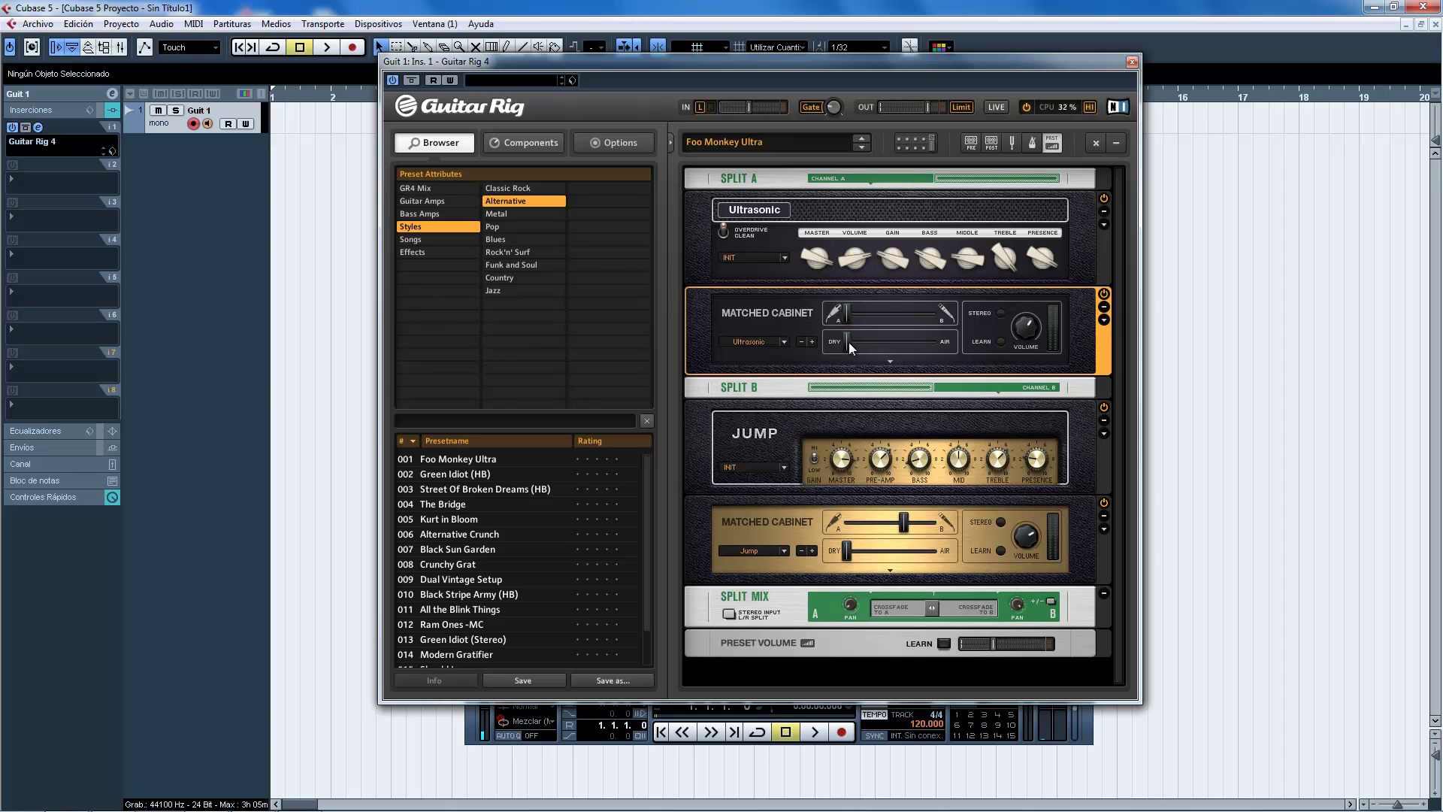
drag(940, 350, 834, 340)
- Switch the Split A Matched Cabinet to the AC Box model and back to Ultrasonic
click(788, 347)
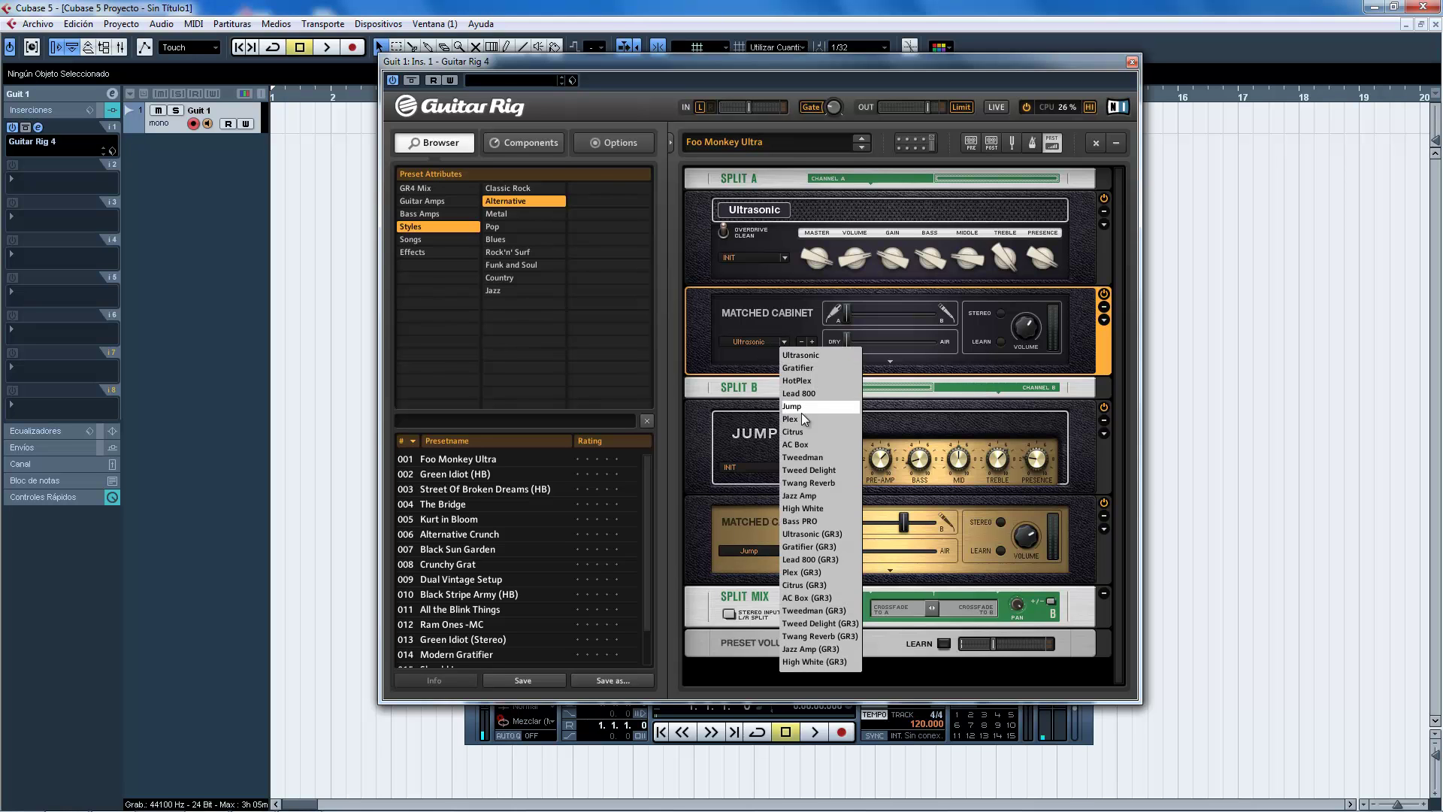
click(804, 444)
click(780, 342)
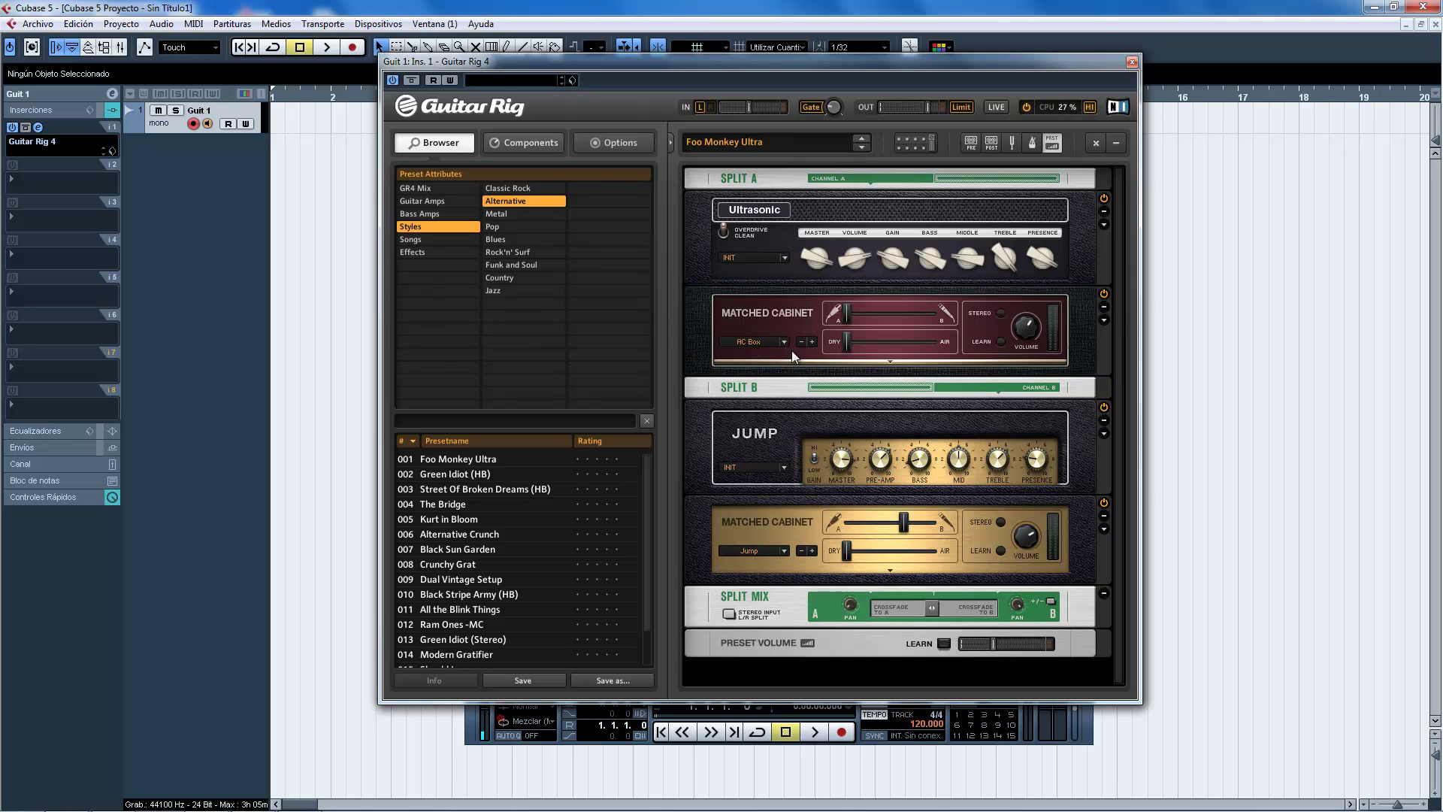
click(800, 358)
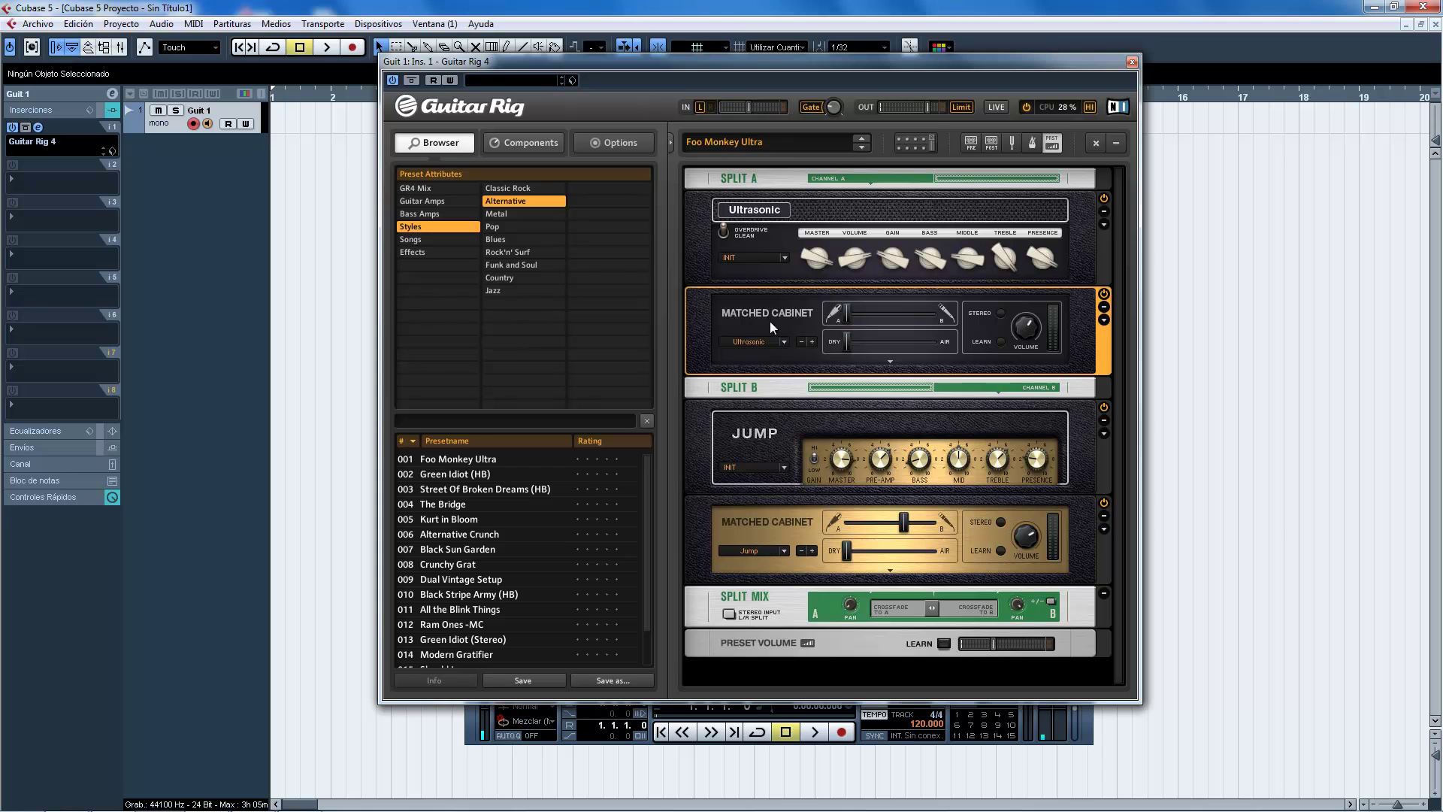
- Review the amp components and the Matched Cabinet presets, and point out the Ultrasonic amp and cabinet in the rack
click(521, 148)
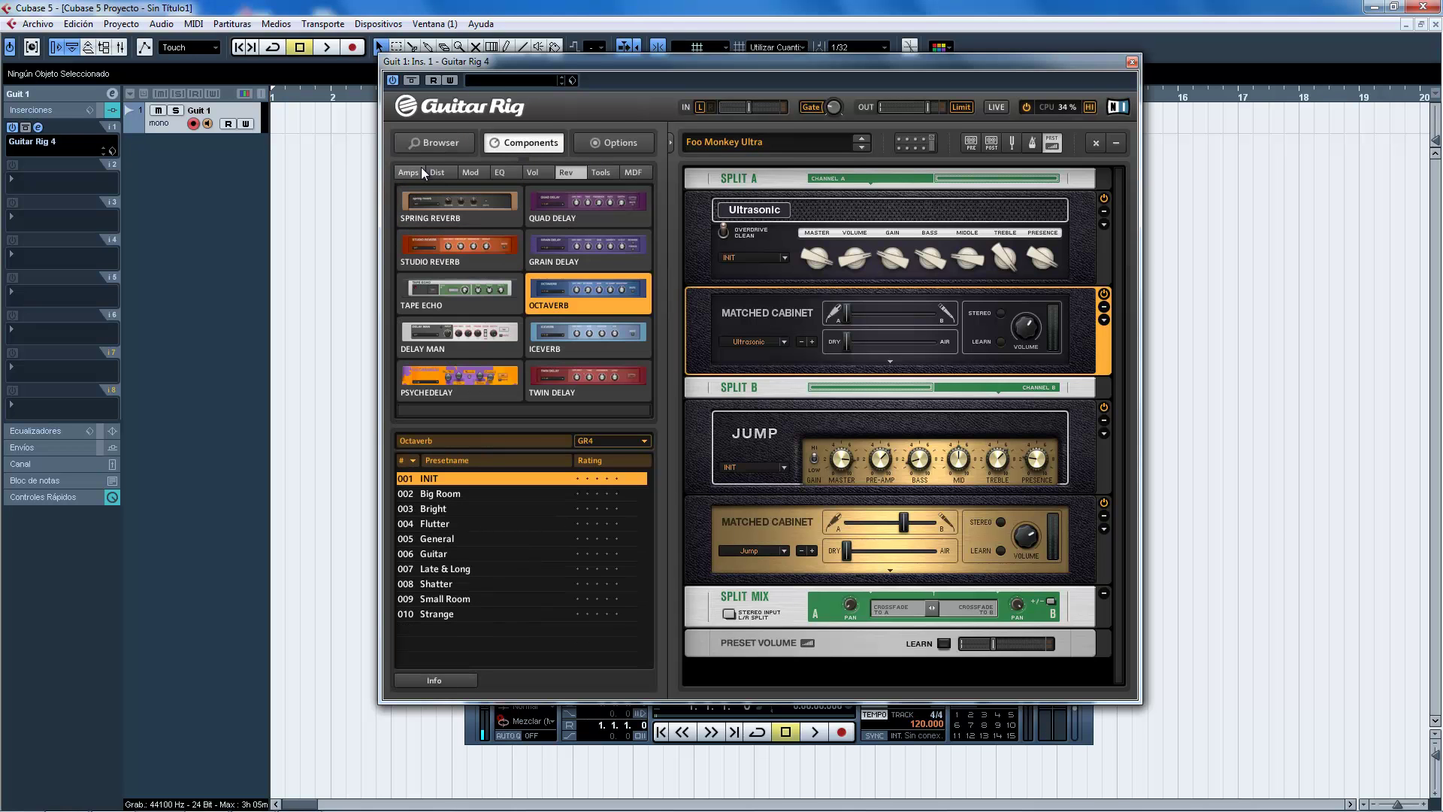
click(463, 244)
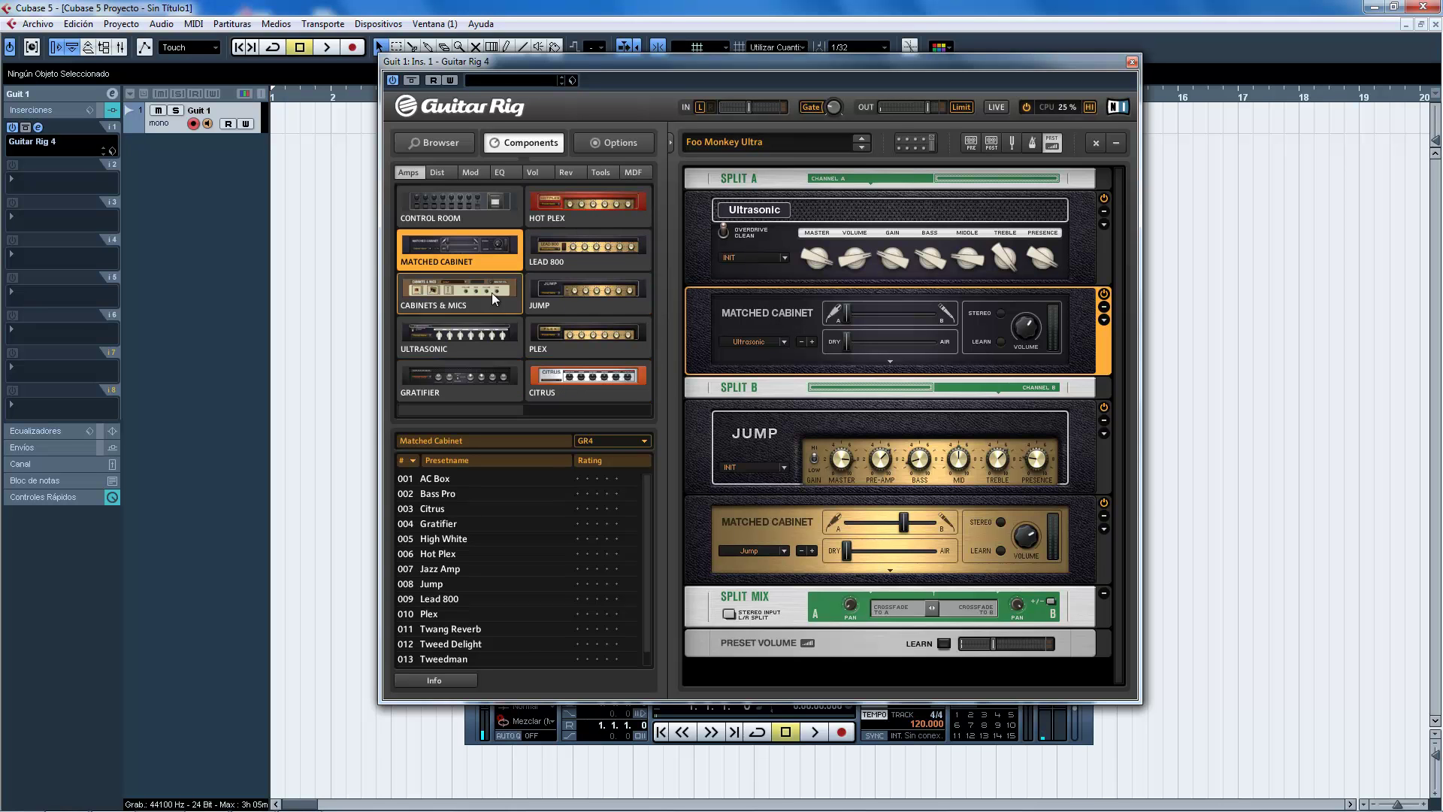
scroll(445, 336, down, 2)
scroll(503, 327, up, 2)
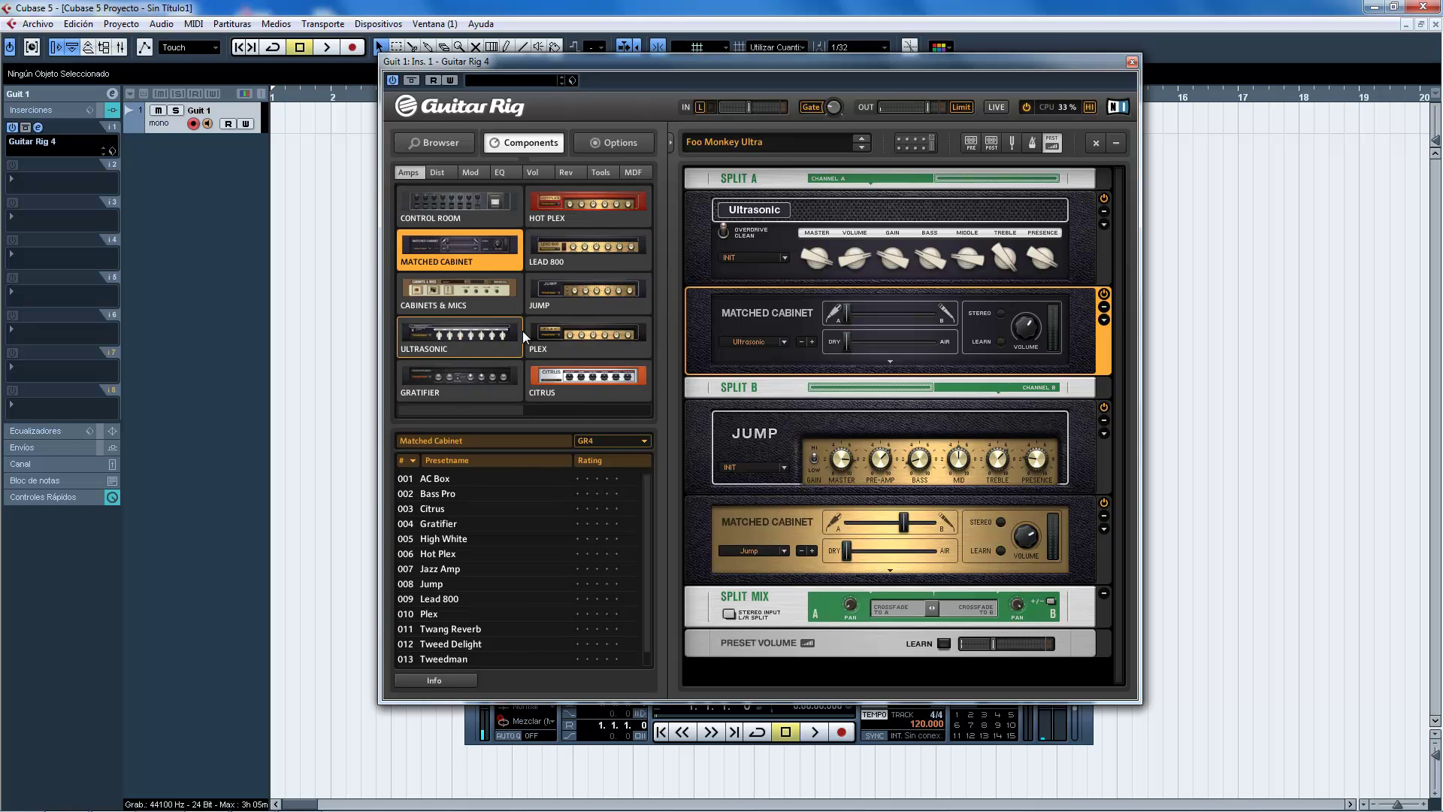
click(846, 212)
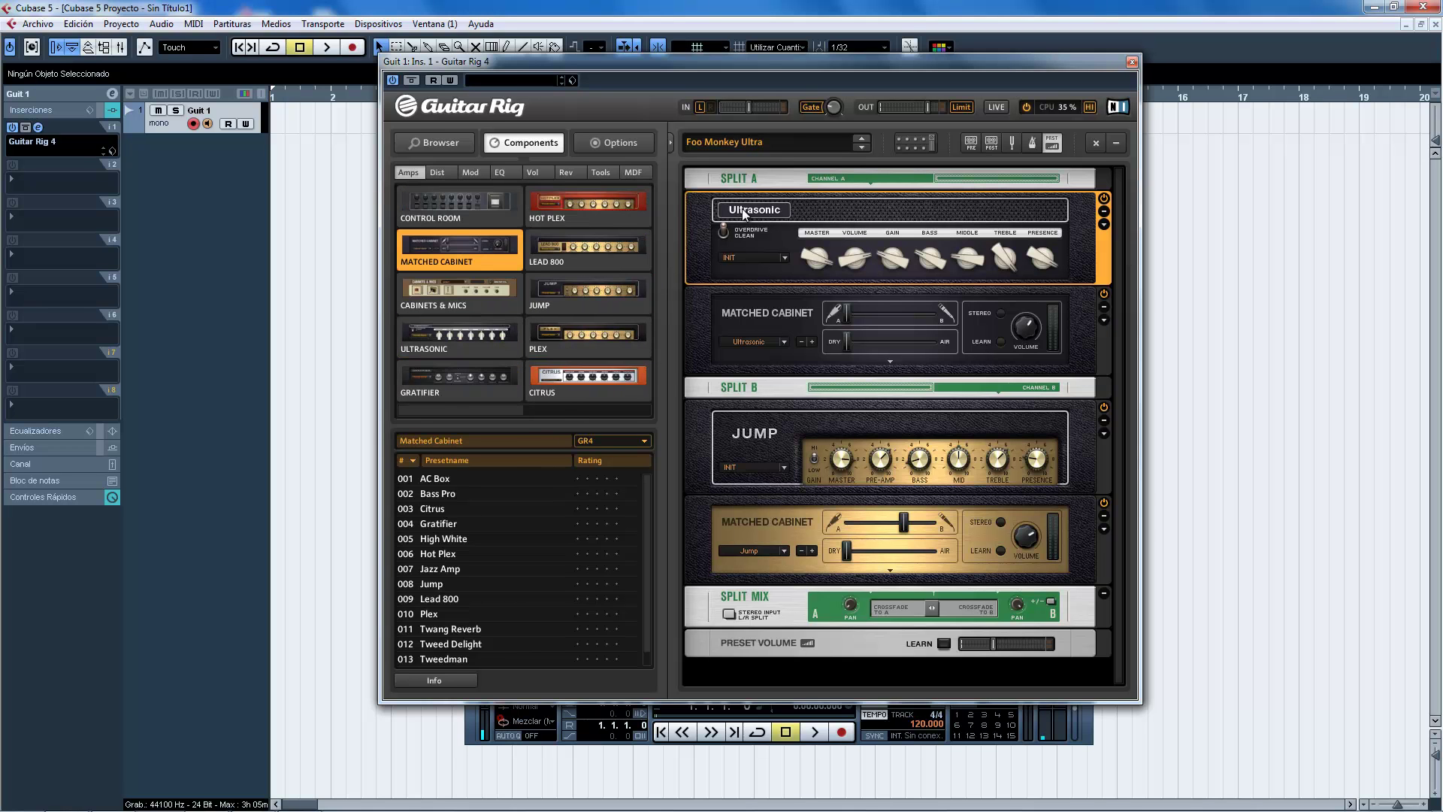
click(761, 312)
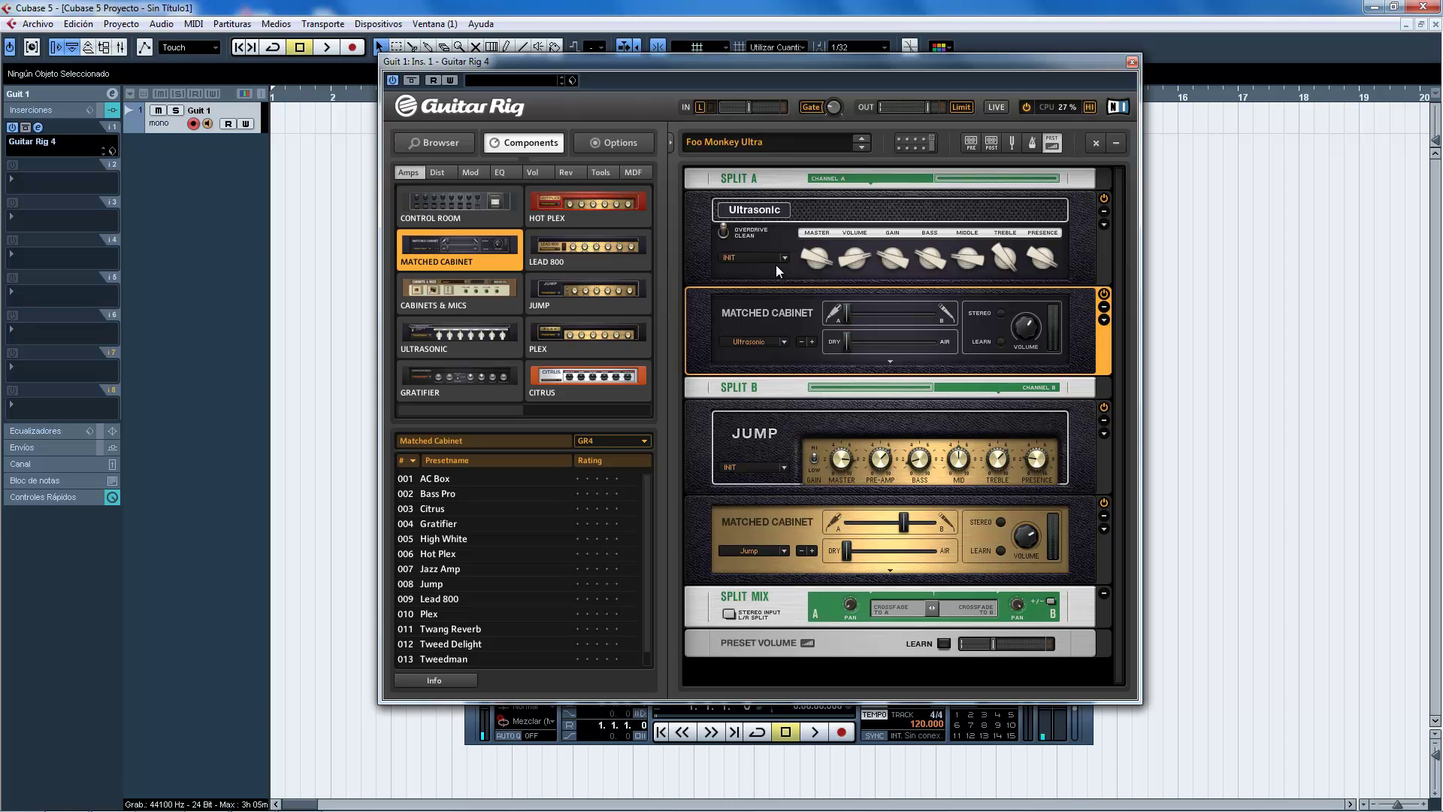
- Clear the rack and add an Ultrasonic amp with its matched cabinet
click(1097, 144)
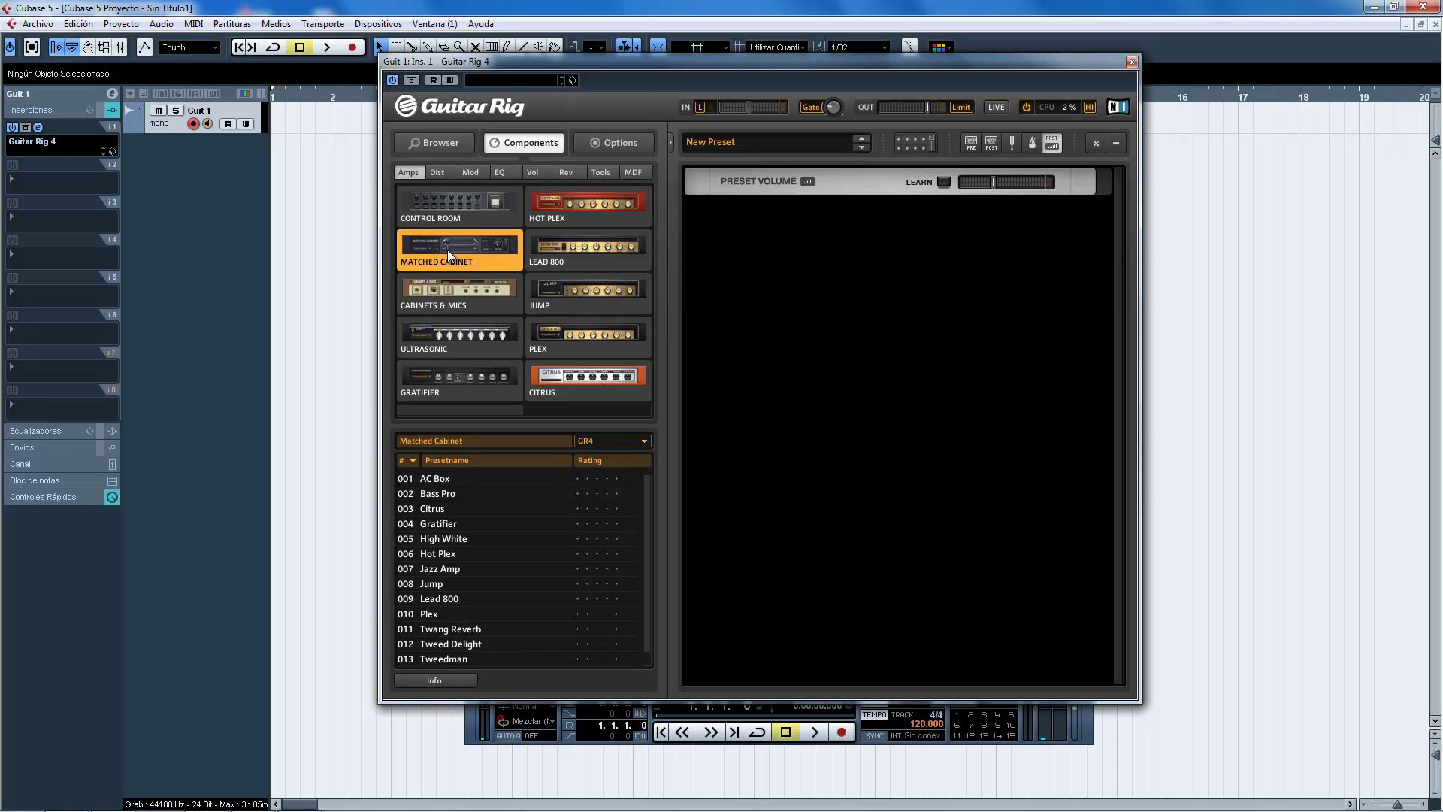
drag(460, 337, 845, 265)
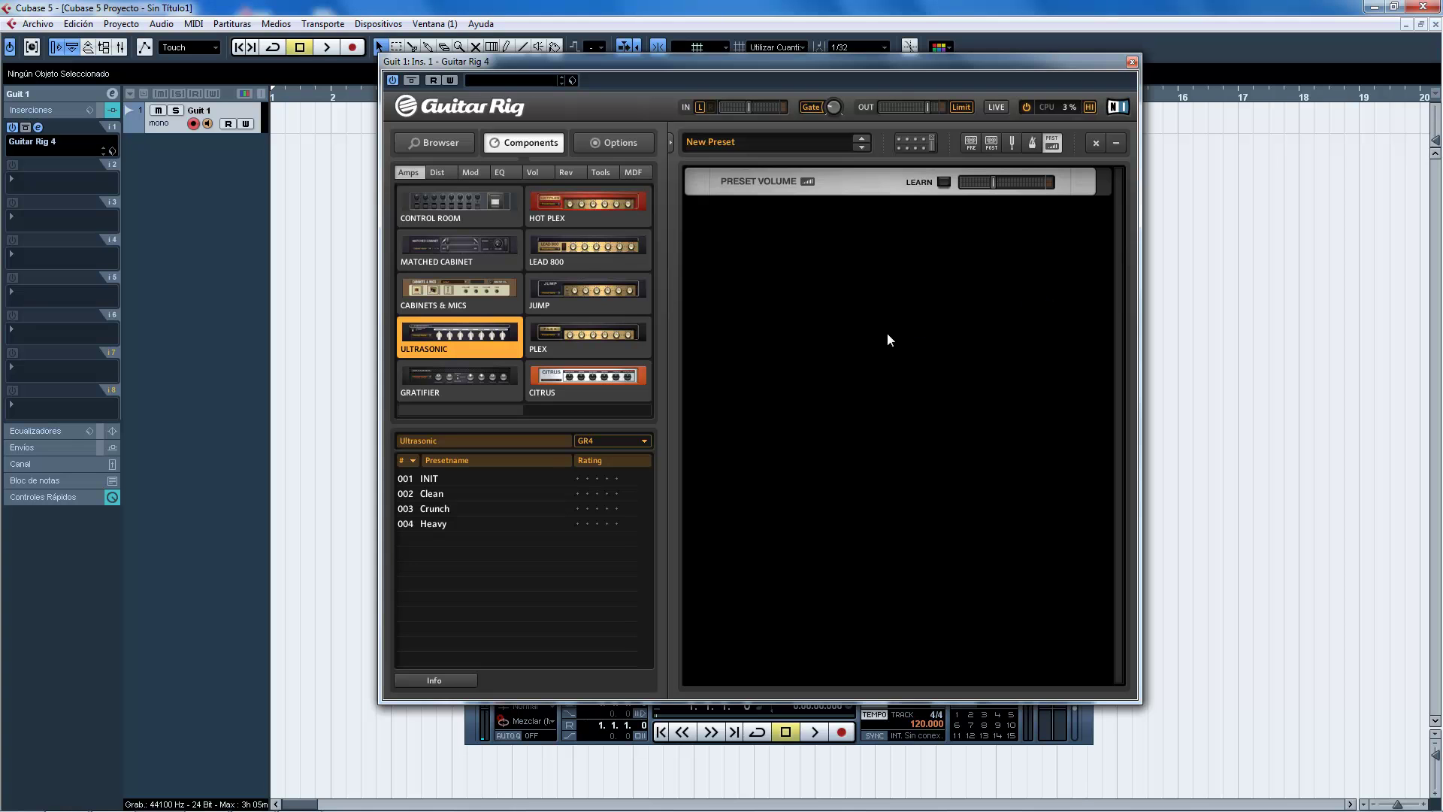
double_click(424, 344)
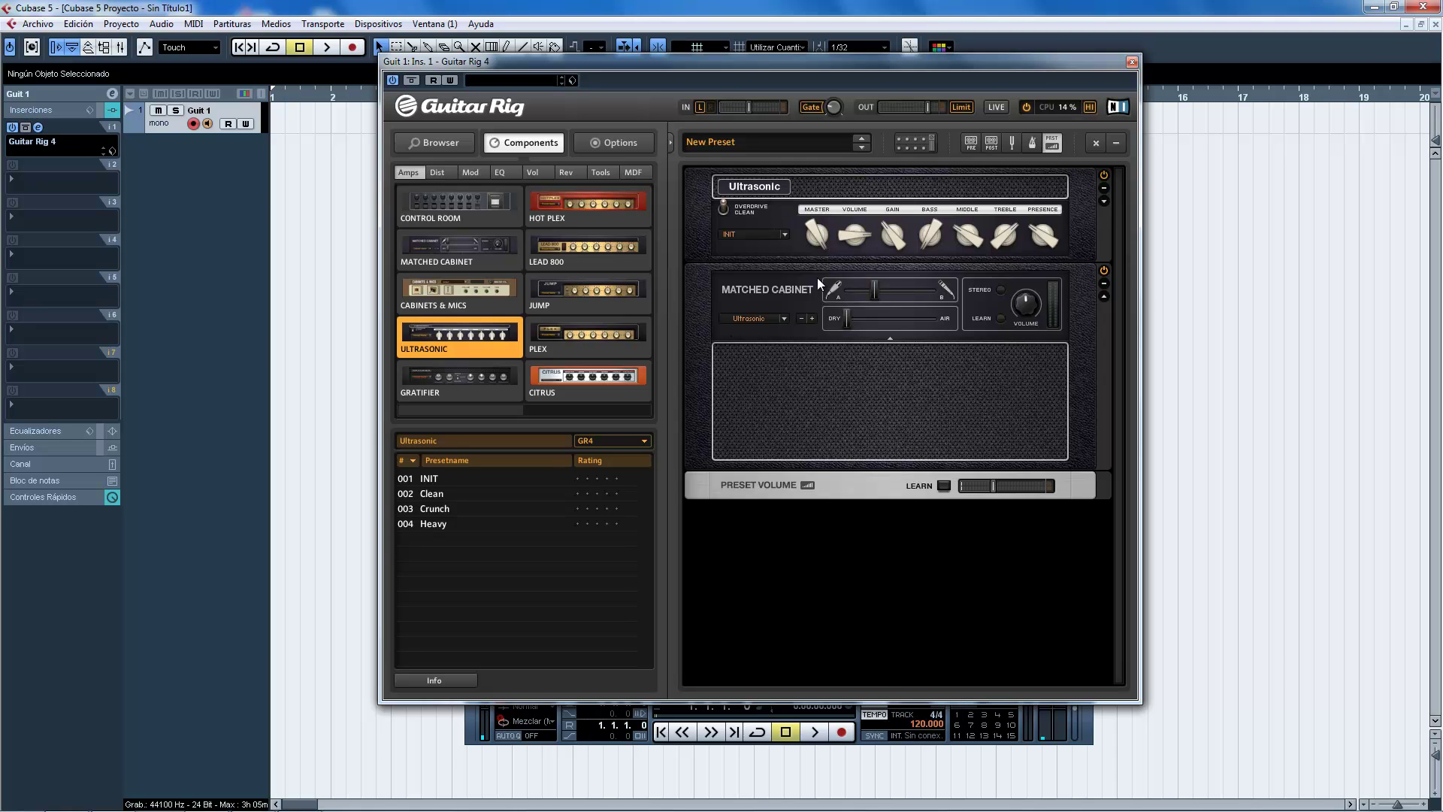
- Collapse the Matched Cabinet module in the rack and expand it again
click(744, 344)
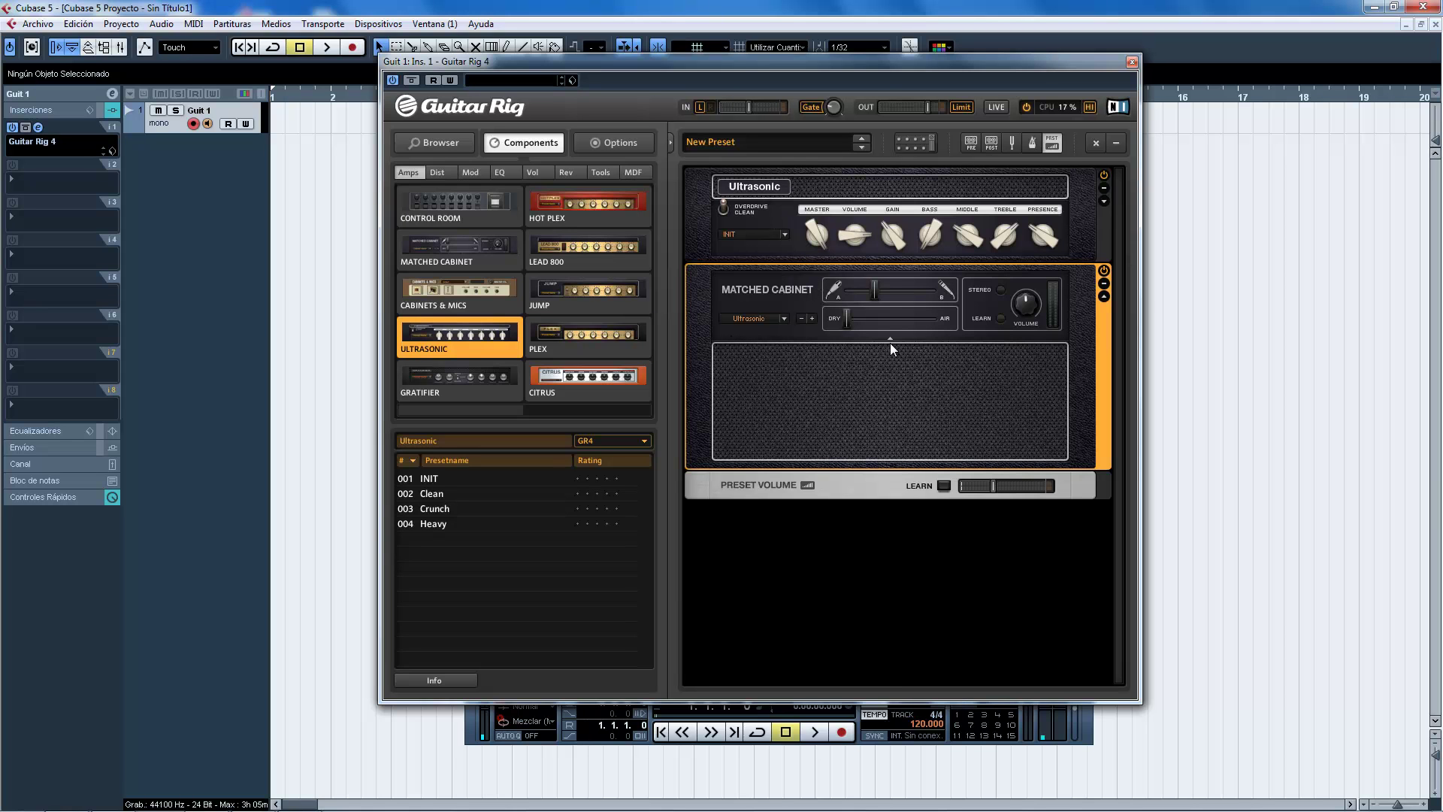
click(1103, 296)
click(1104, 297)
- Try the Clean and Crunch presets on the Ultrasonic amp, and load the Heavy preset
click(443, 479)
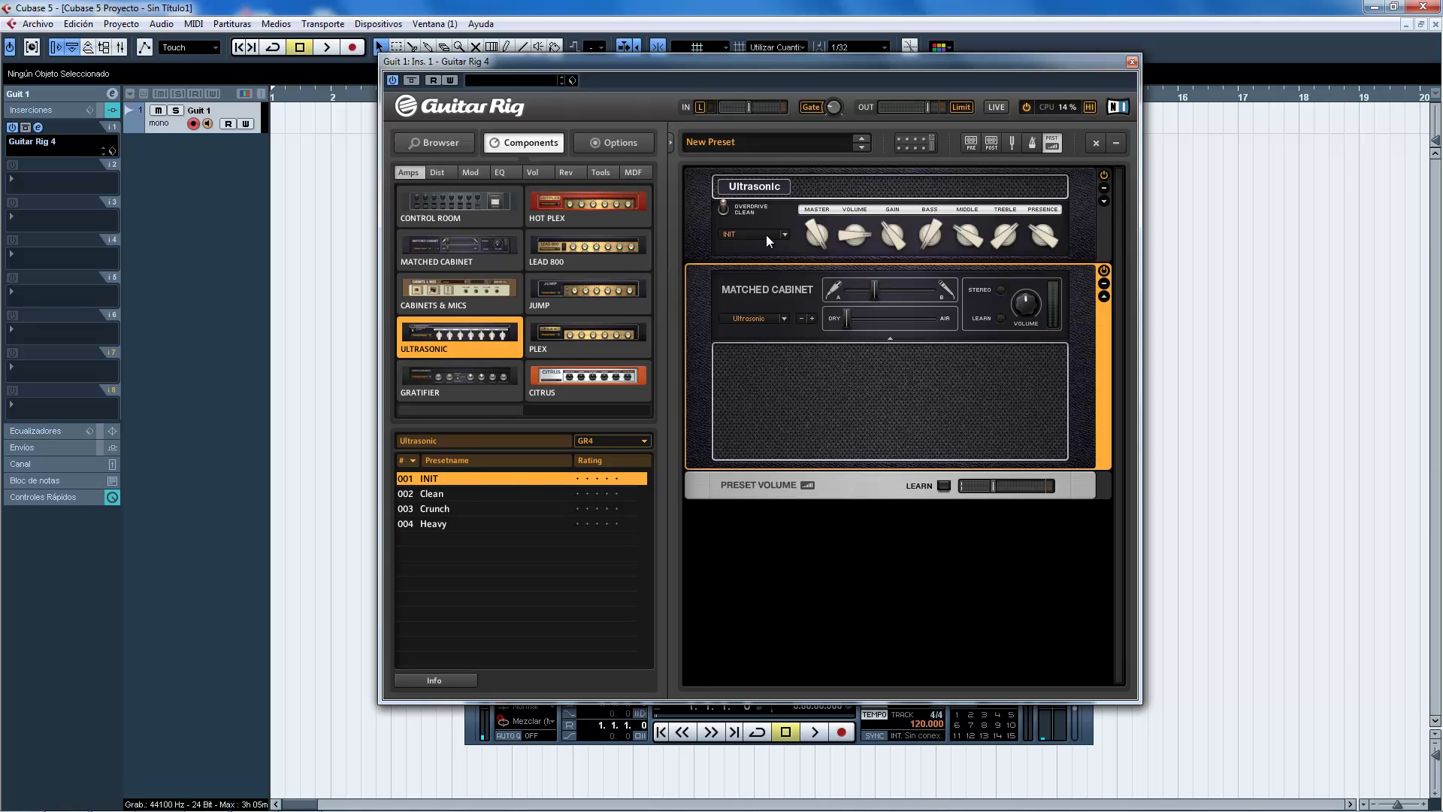
click(699, 247)
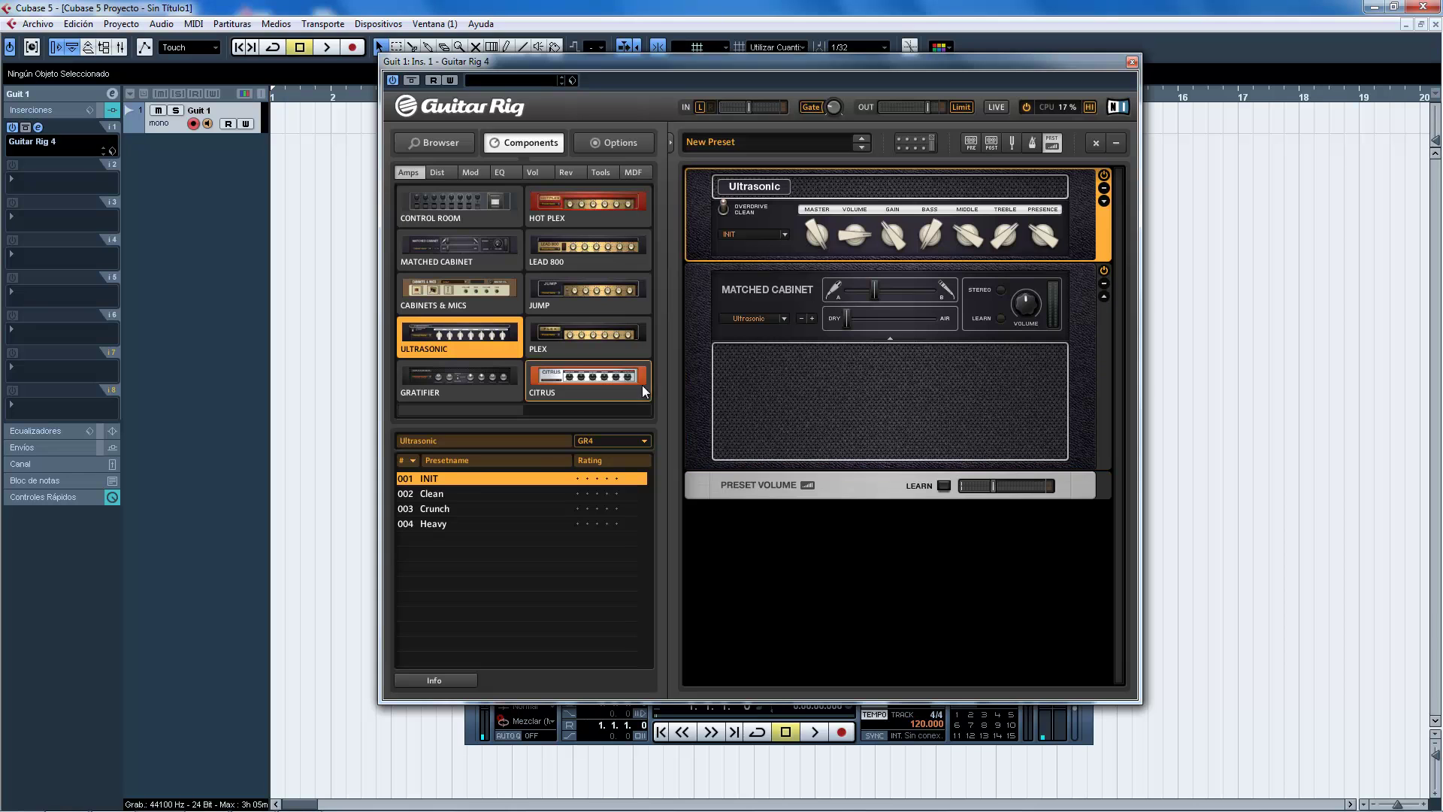
click(434, 493)
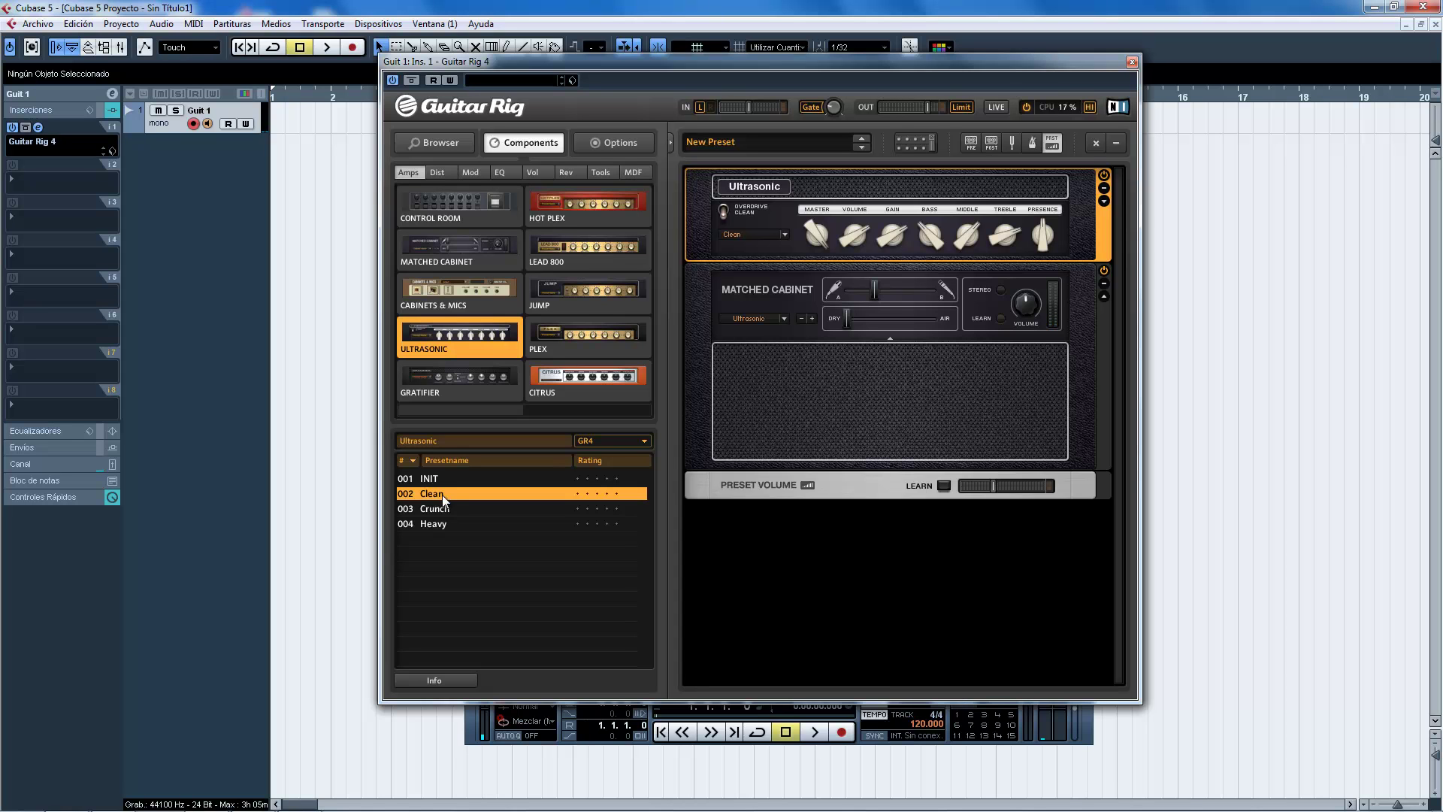
click(443, 514)
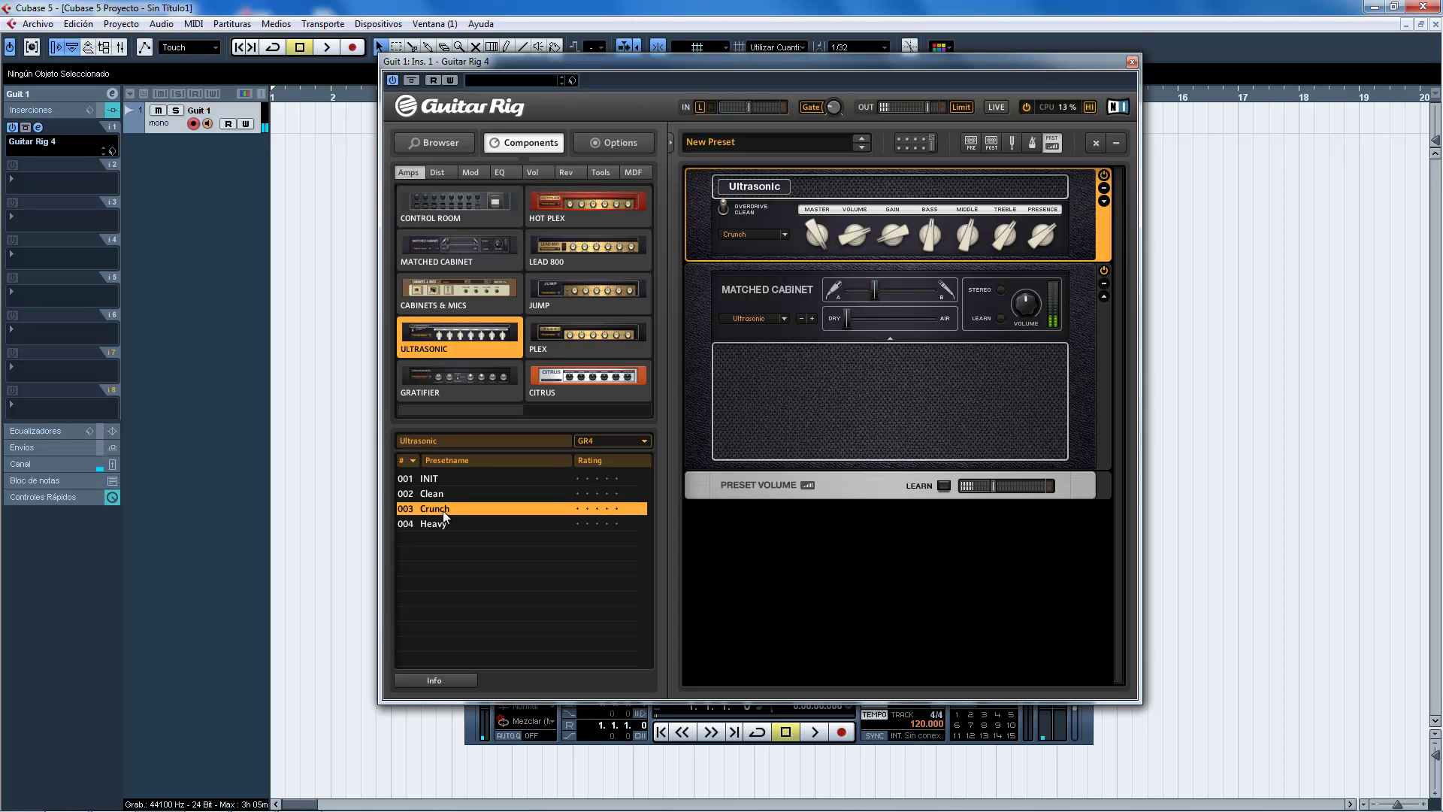
click(446, 522)
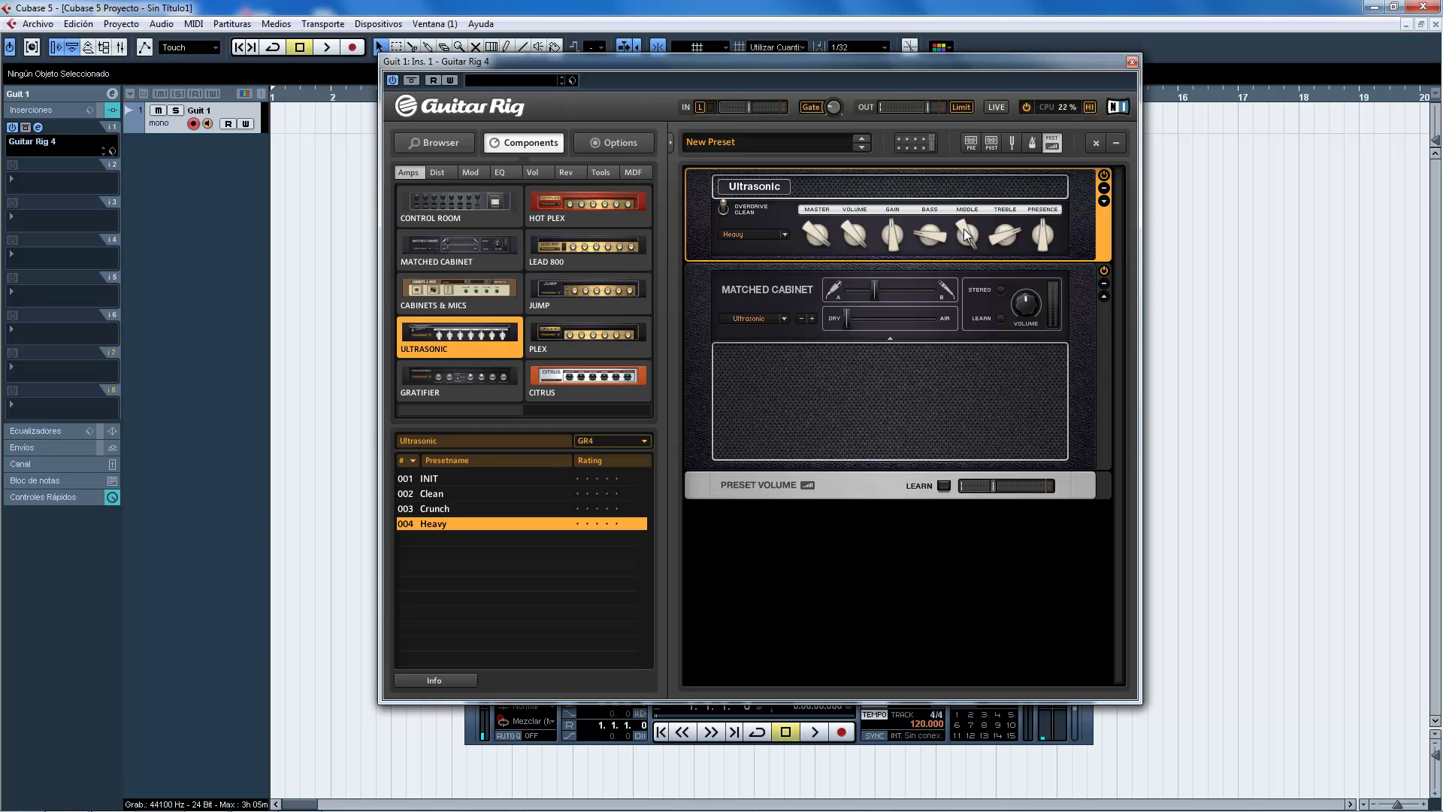
- Adjust the bass, middle and gain of the Ultrasonic amp
mouse_move(962, 227)
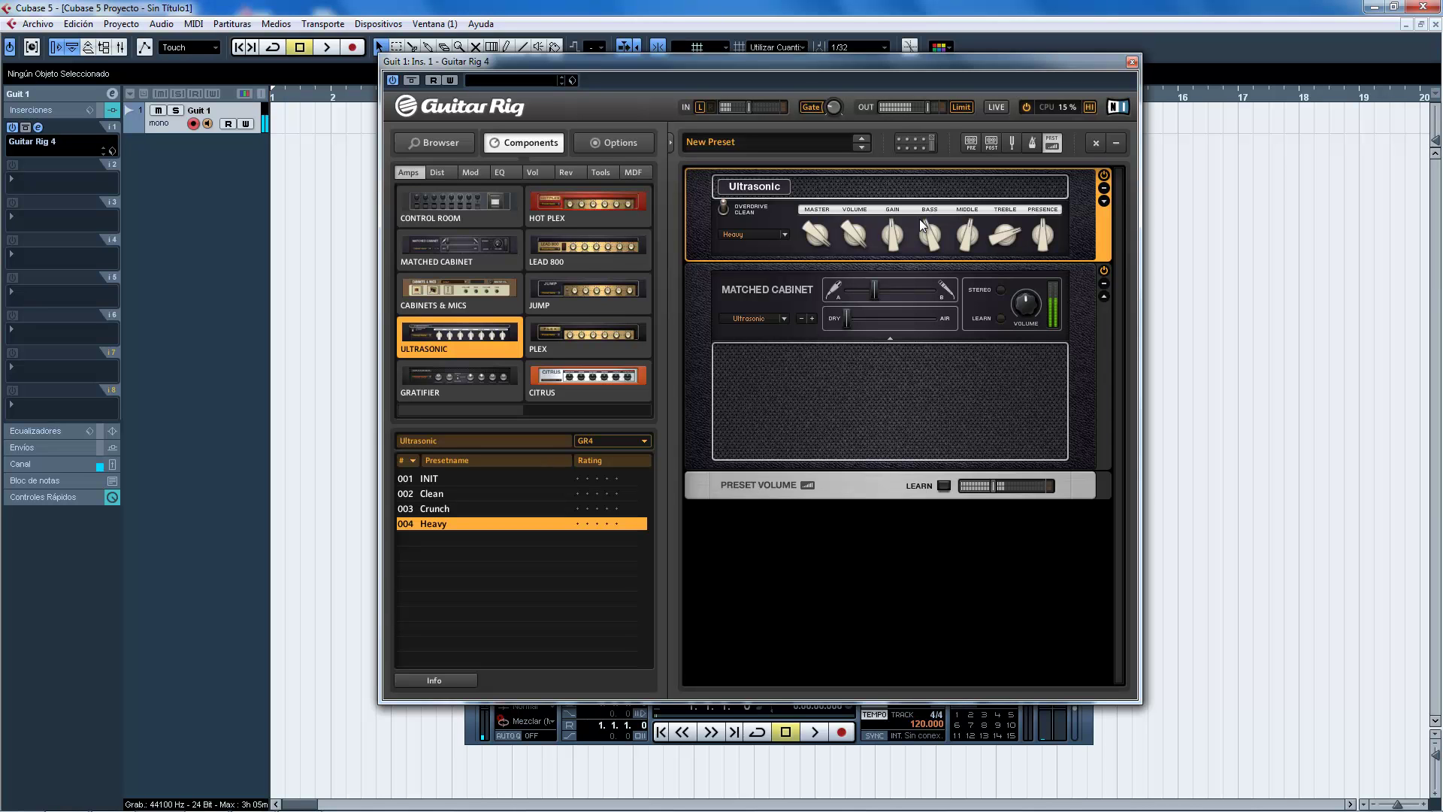
drag(891, 220, 889, 244)
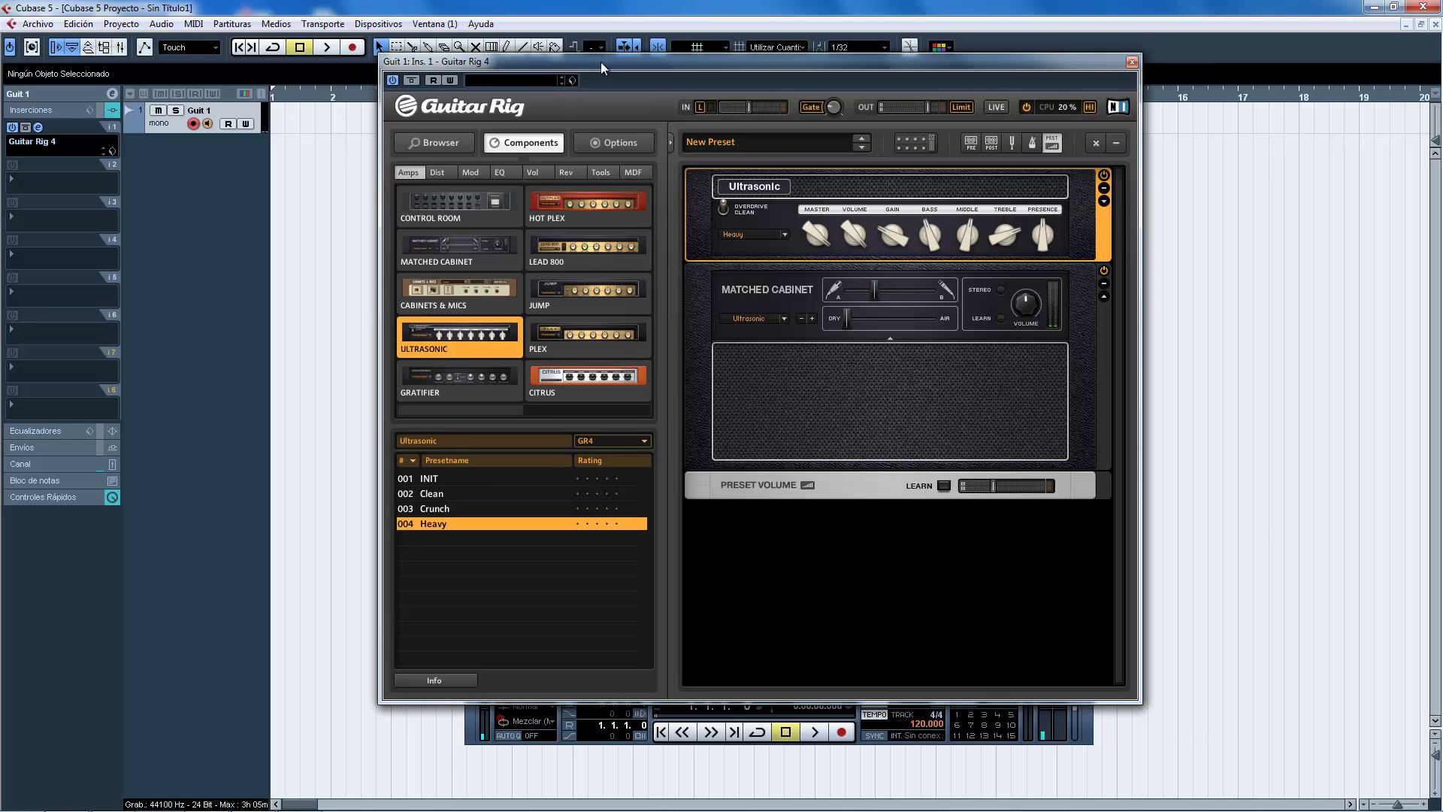
drag(601, 62, 680, 77)
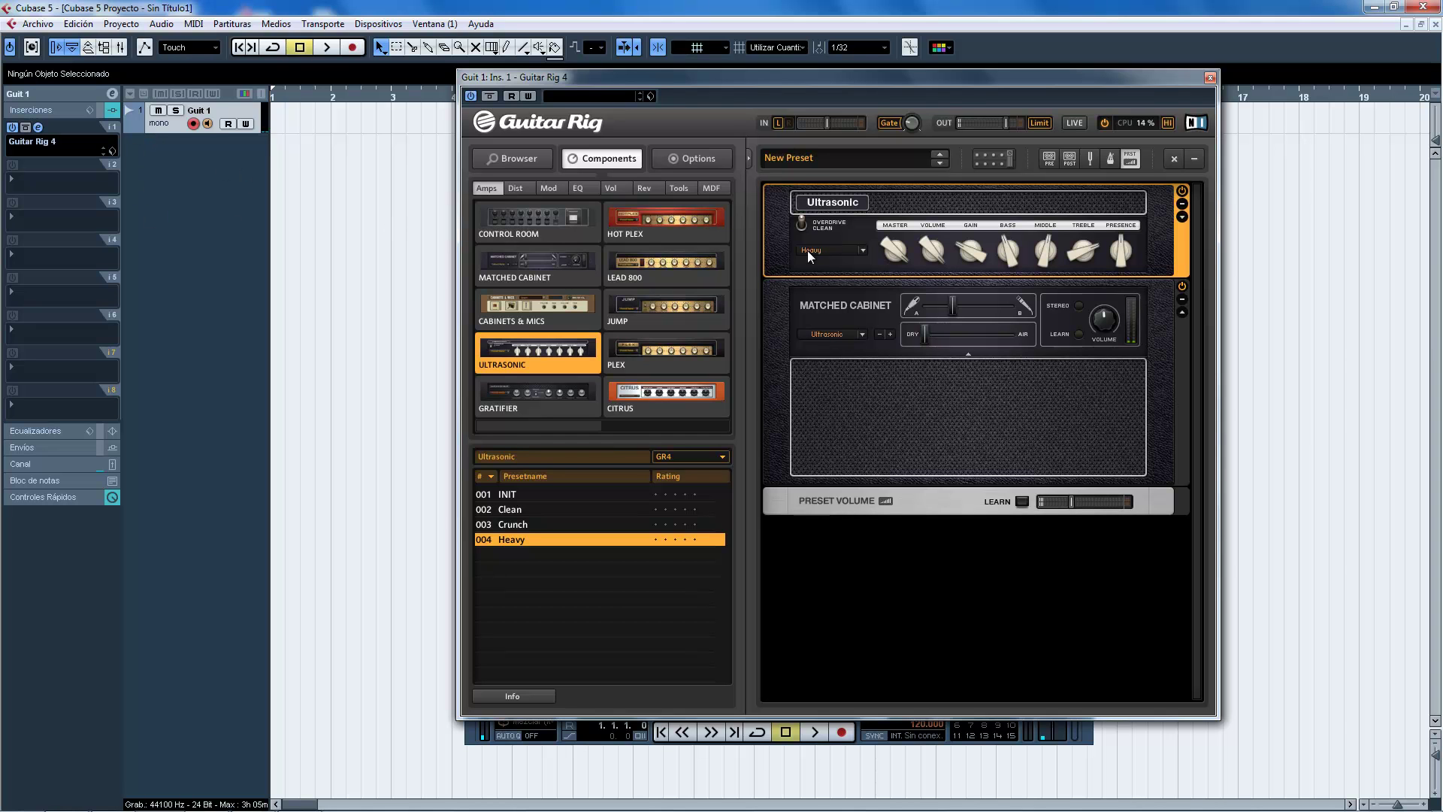
drag(745, 75, 635, 75)
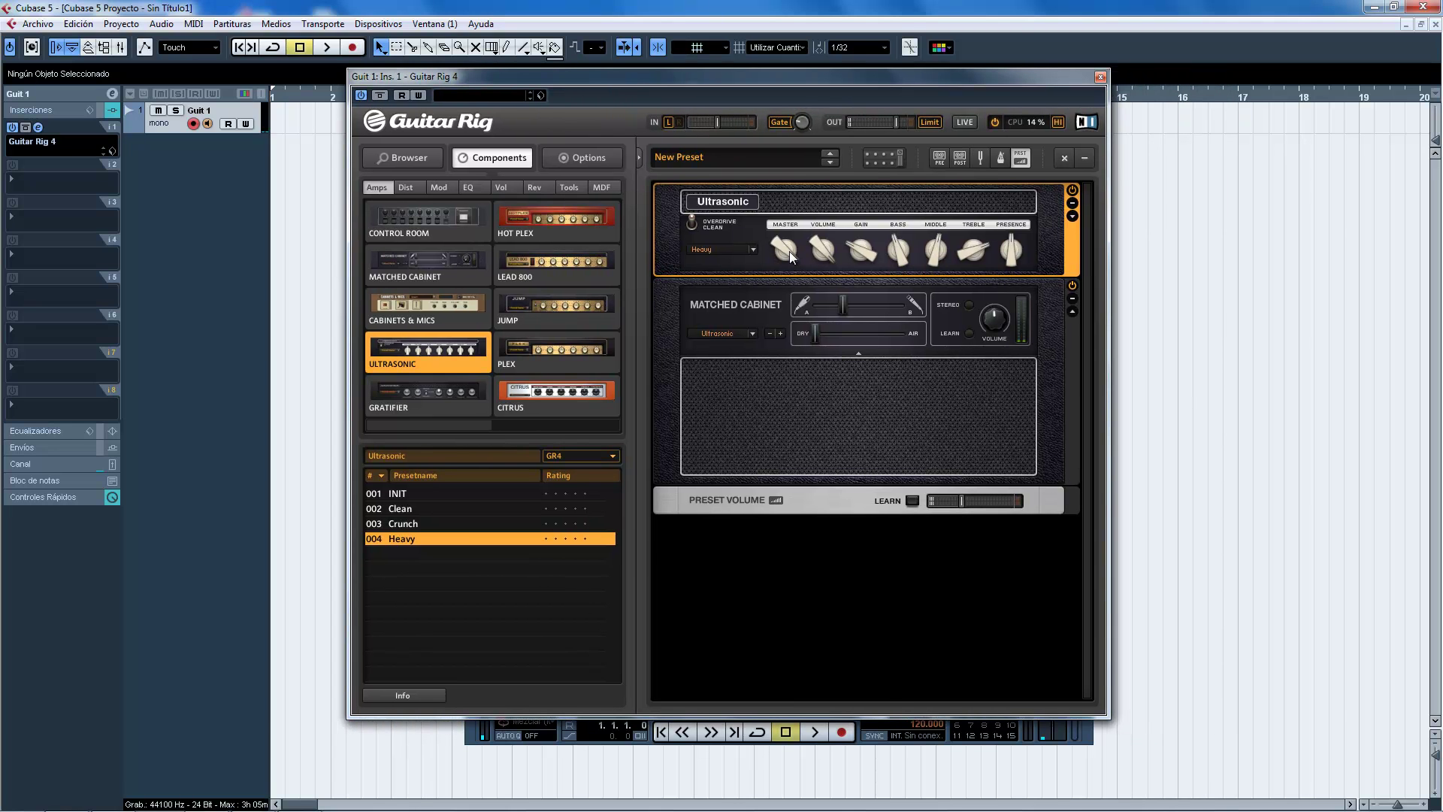
drag(616, 74, 737, 74)
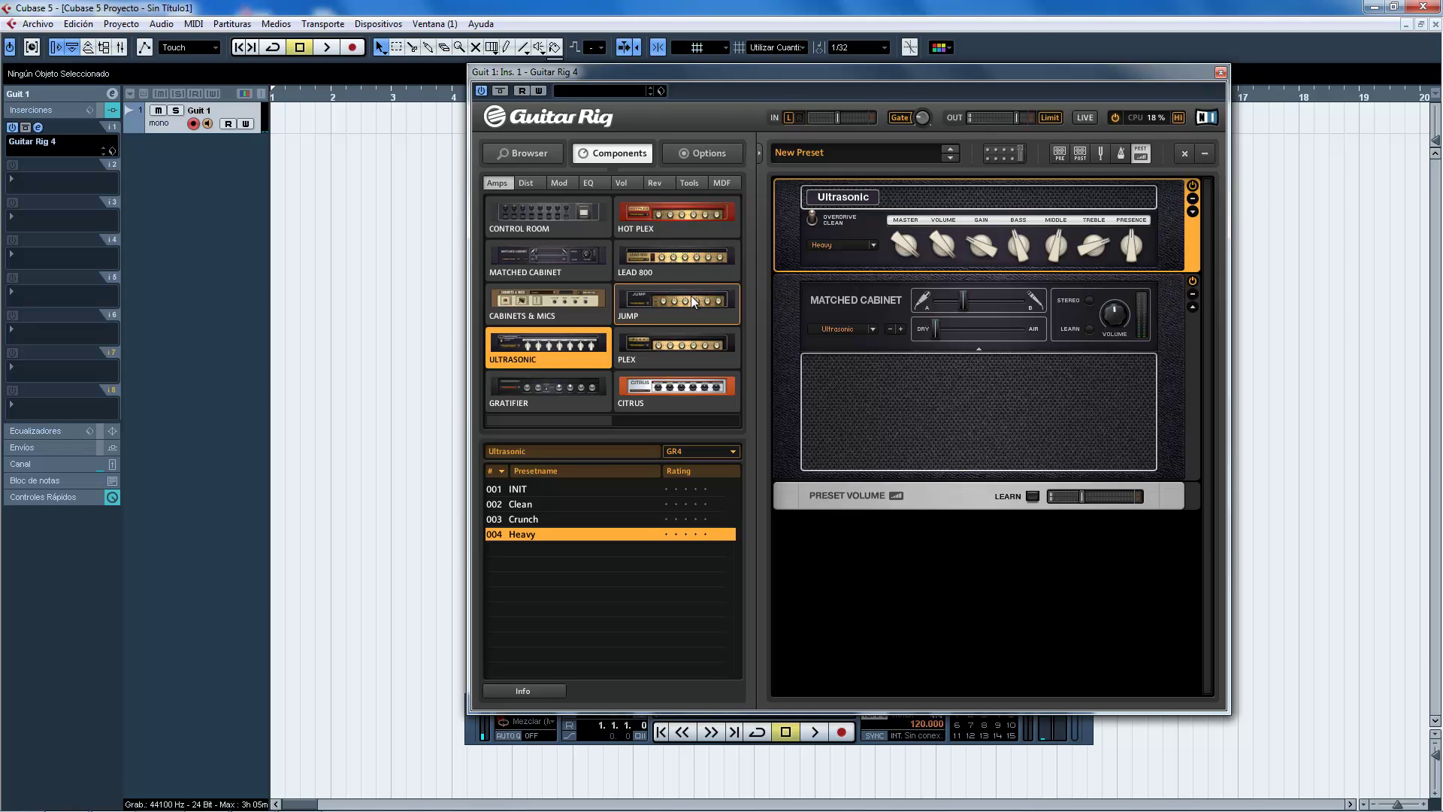
- Load the Clean preset on the Ultrasonic amp
click(517, 505)
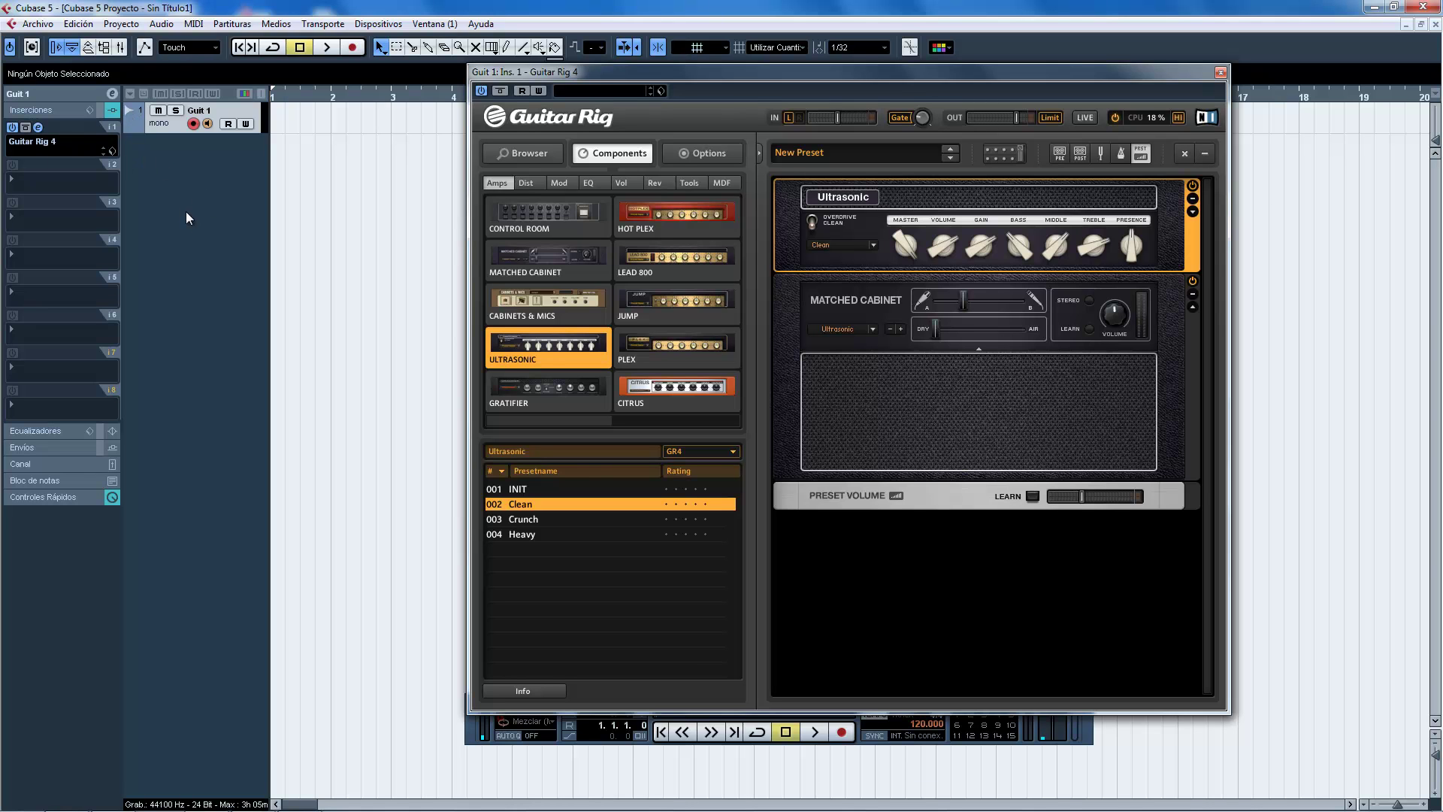
- Open the Analog 3 input channel's settings from the mixer and insert Guitar Rig 4 in its first insert slot
key(F3)
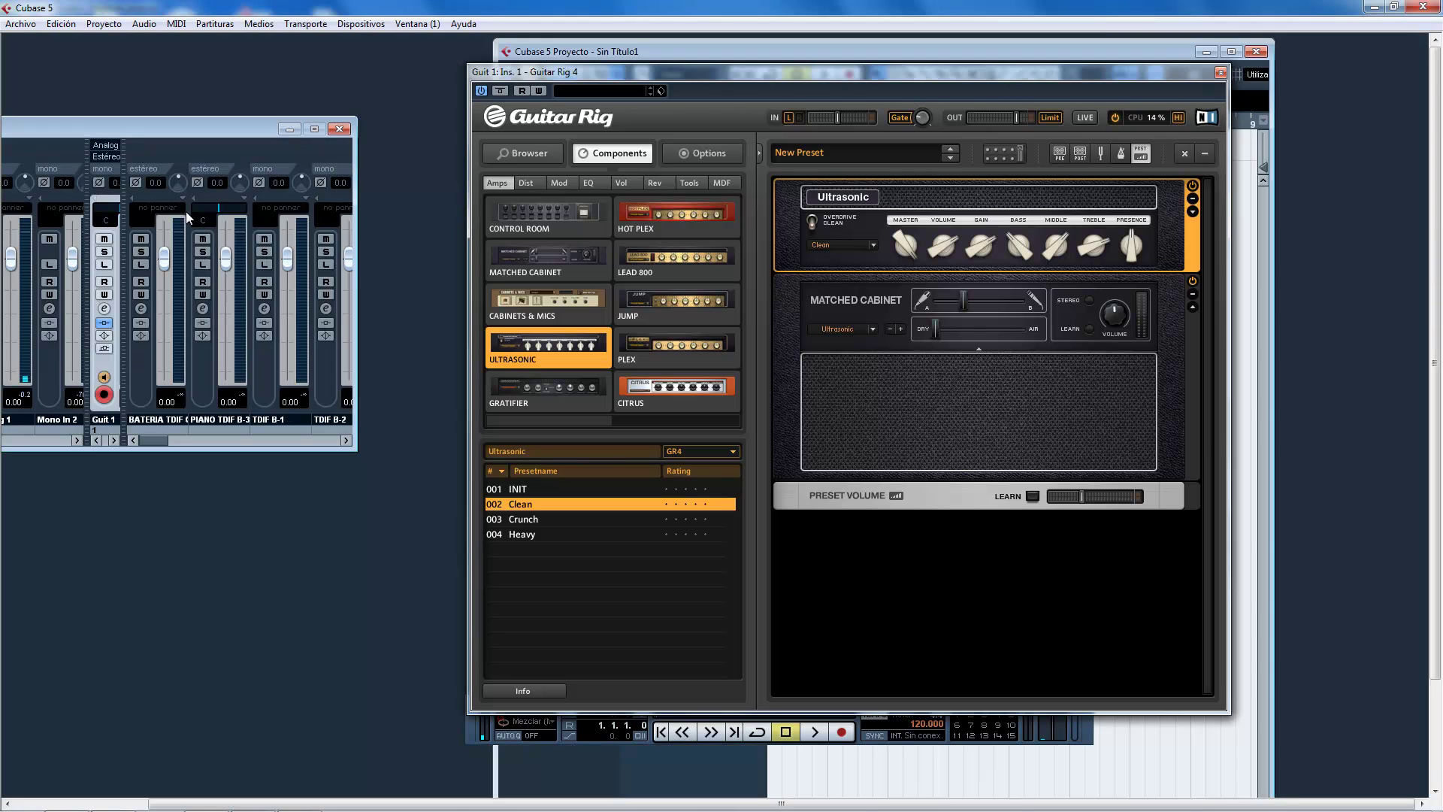
drag(144, 124, 338, 152)
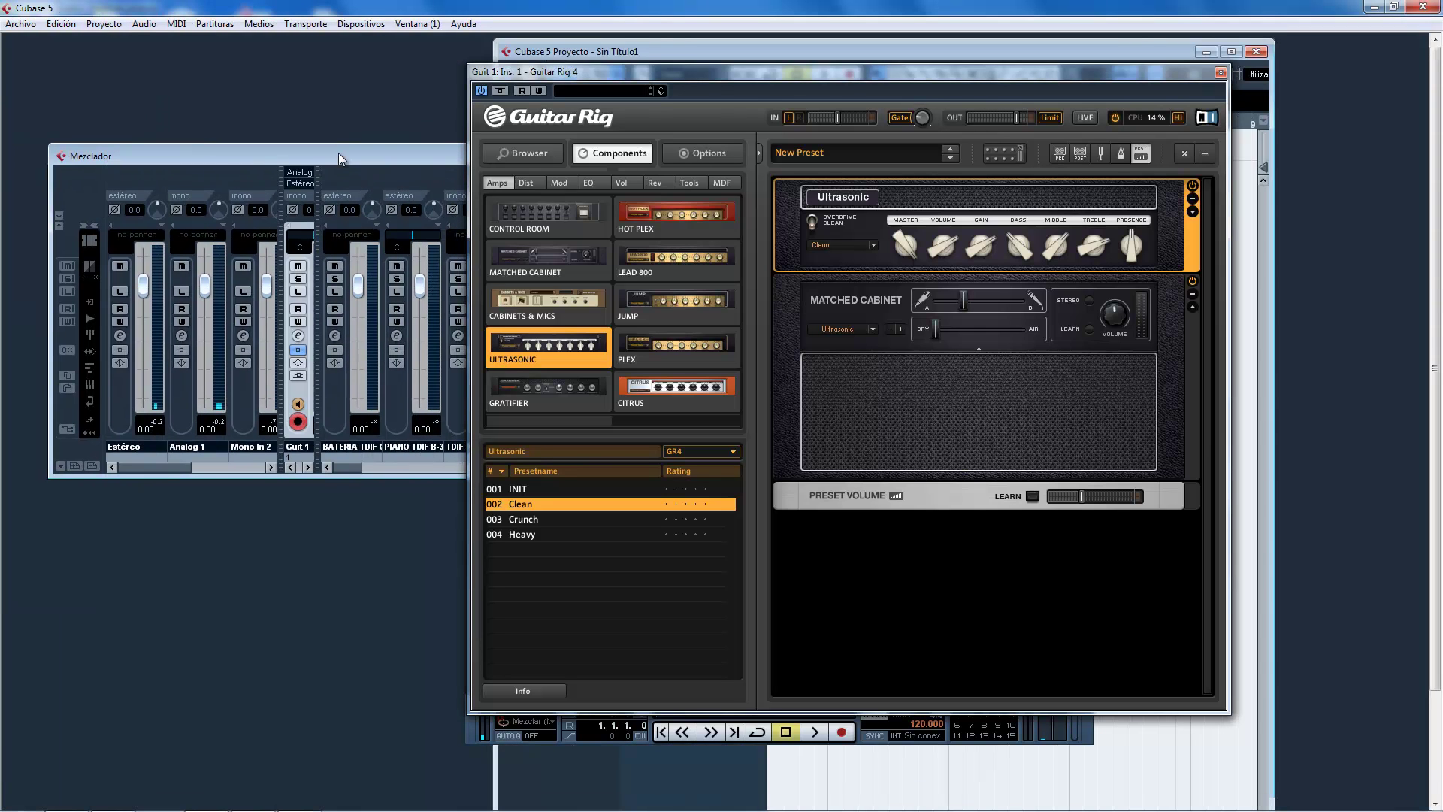
drag(170, 466, 223, 466)
click(224, 387)
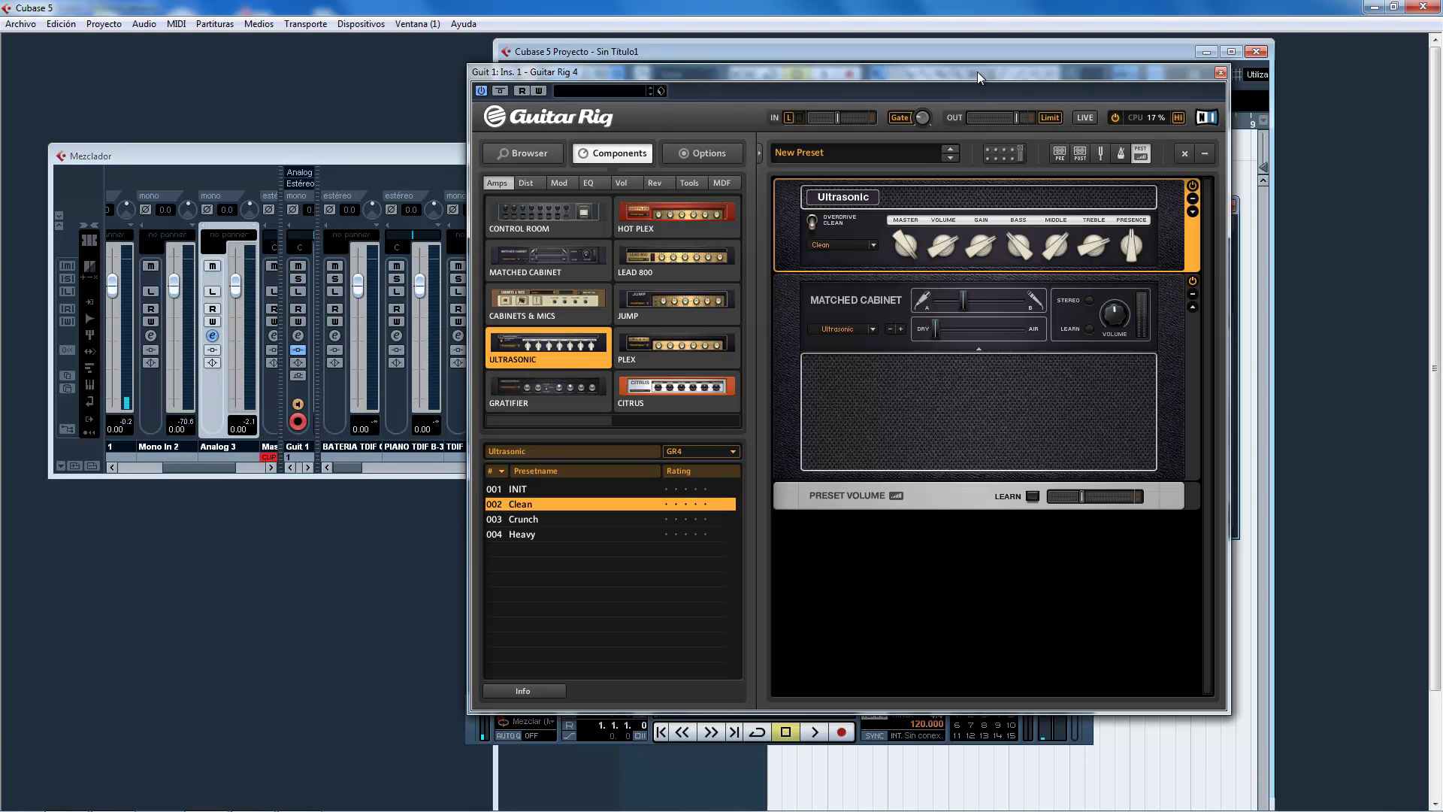
drag(981, 75, 560, 119)
drag(1094, 206, 1272, 229)
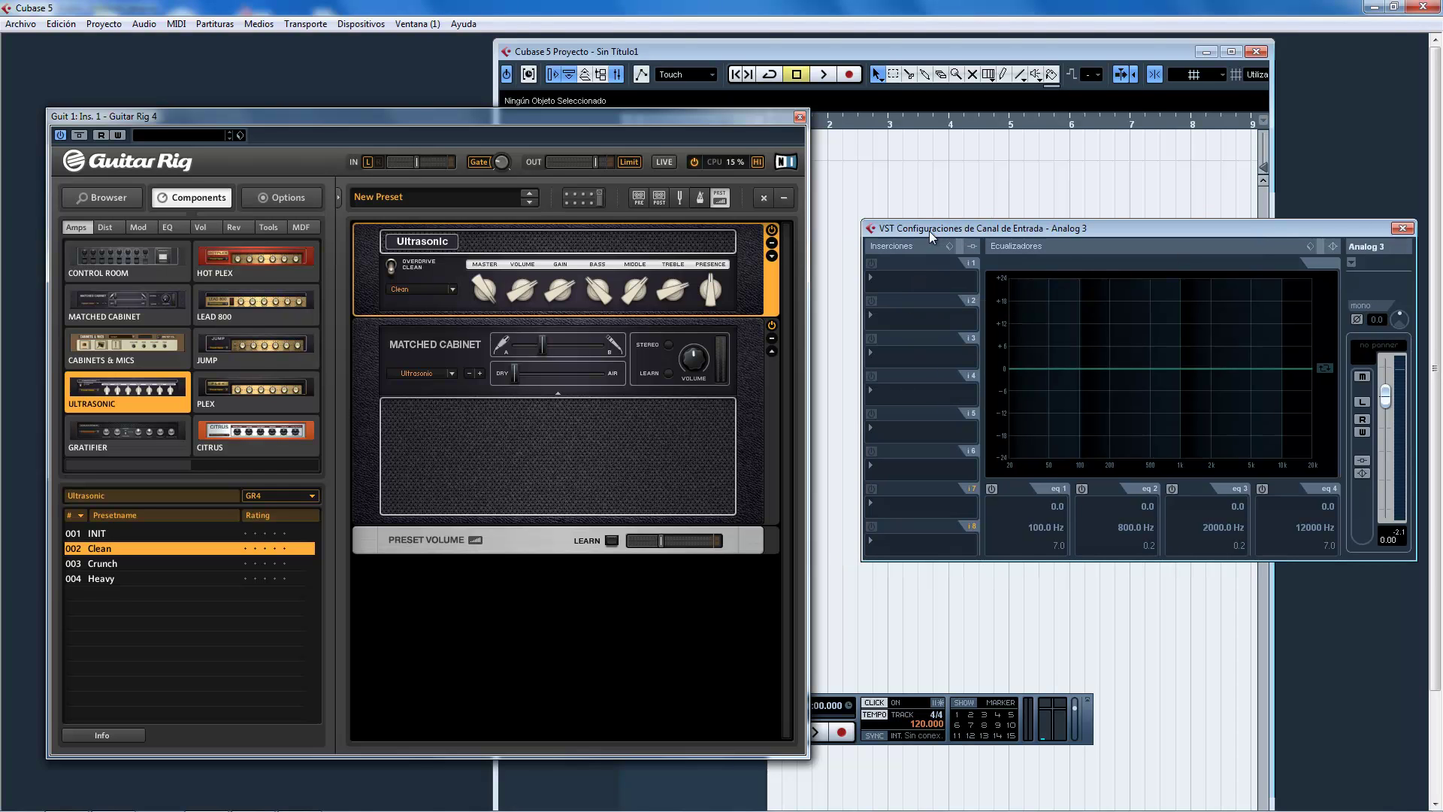
click(889, 289)
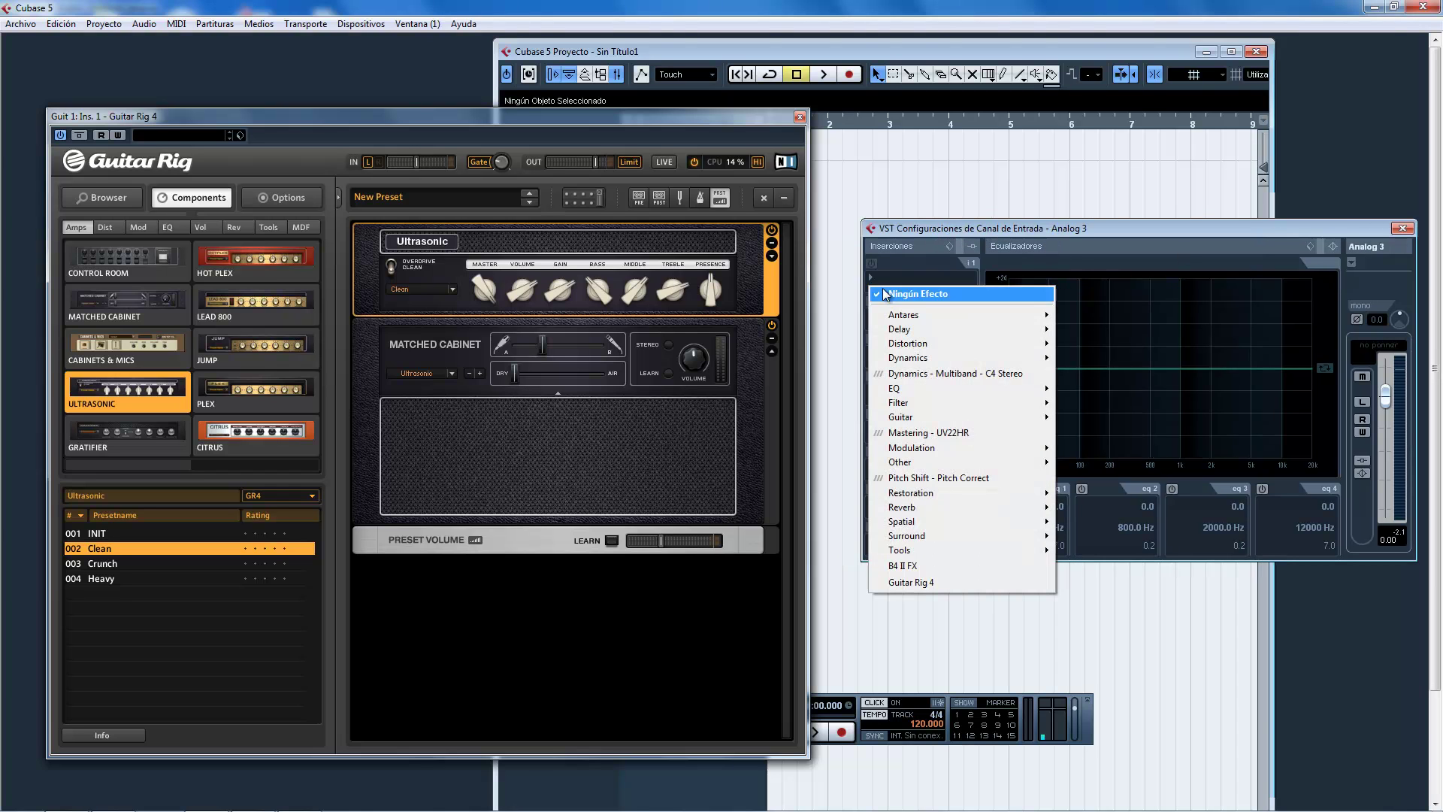
click(929, 583)
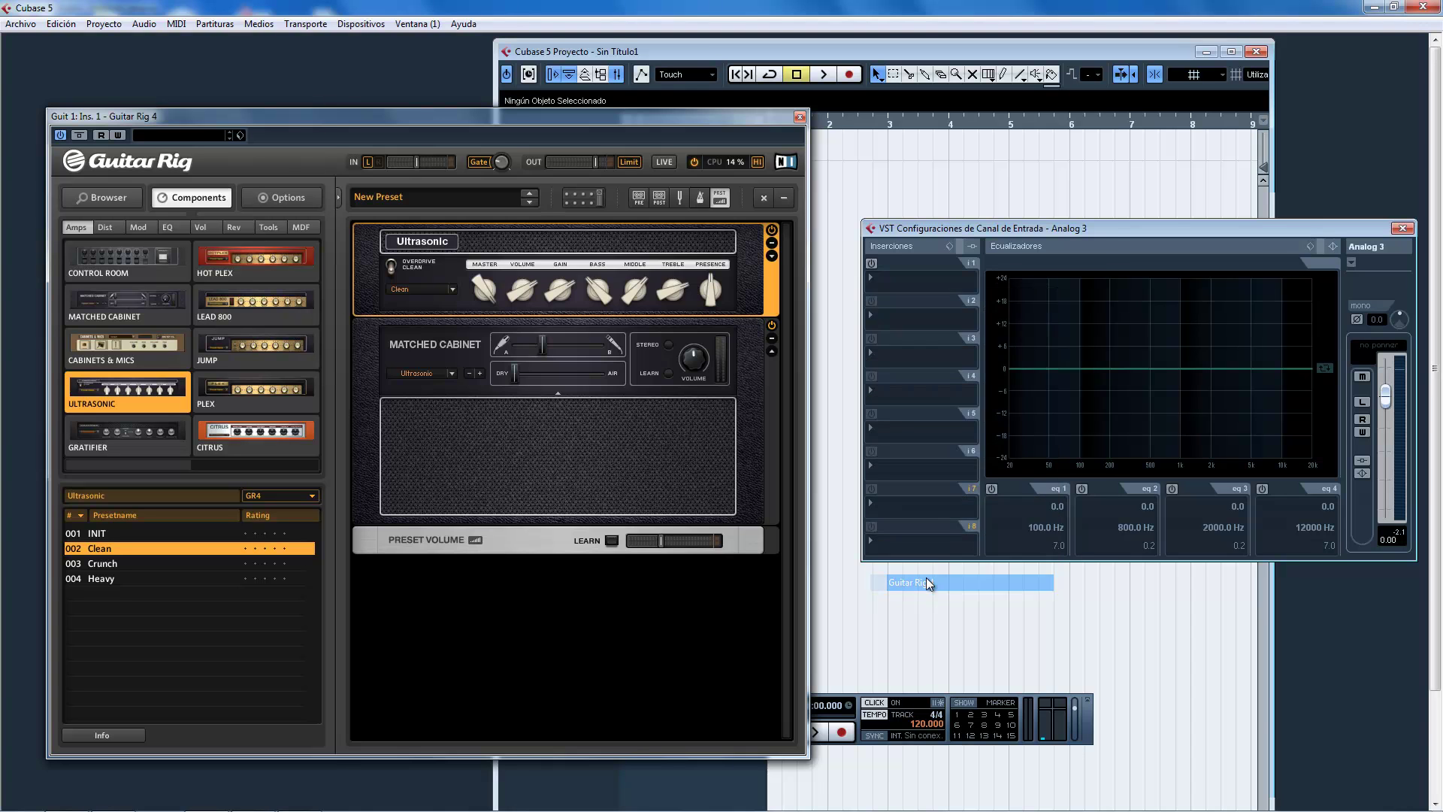
- Load the Foo Monkey Ultra preset from the Alternative styles in the Analog 3 channel's Guitar Rig
drag(583, 105, 941, 114)
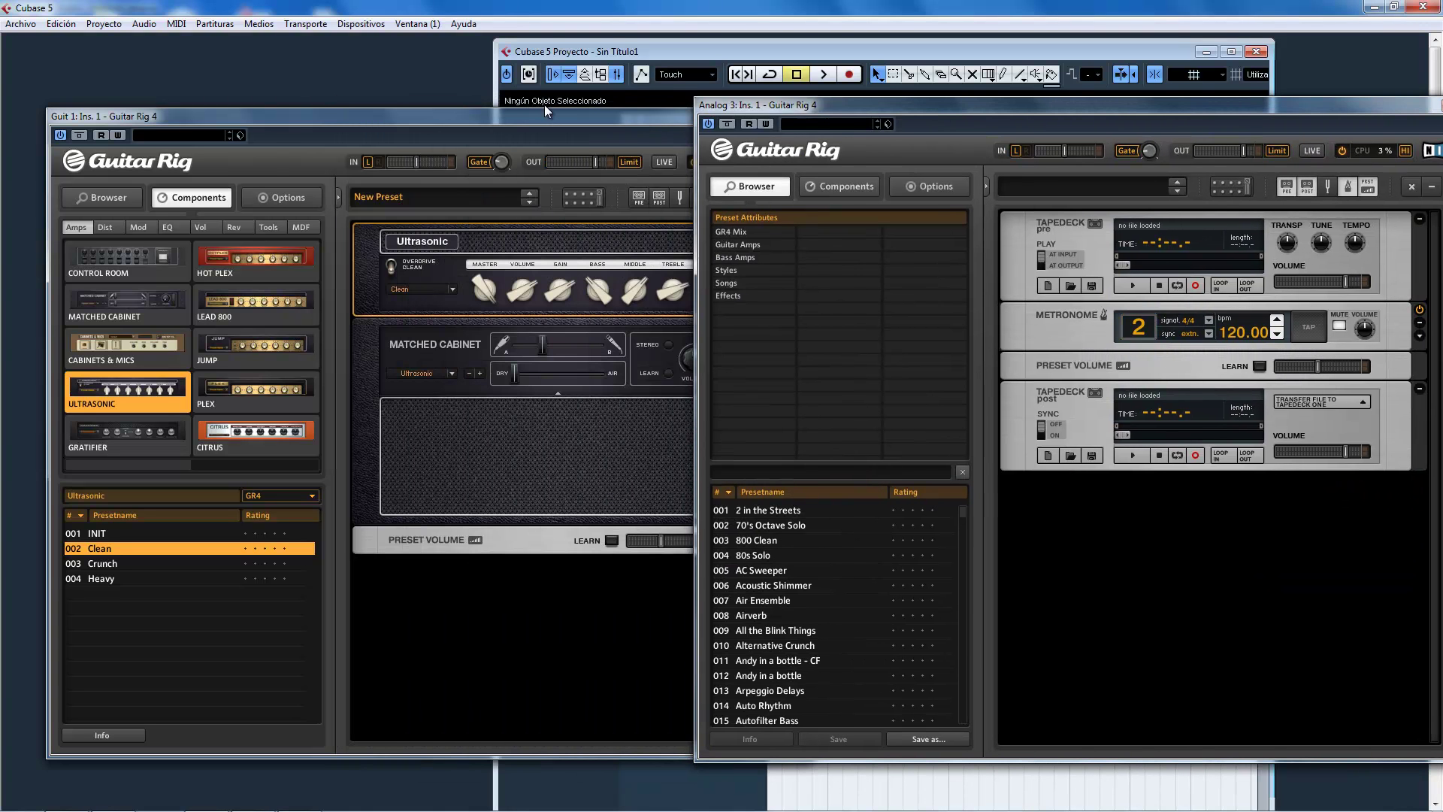
click(687, 115)
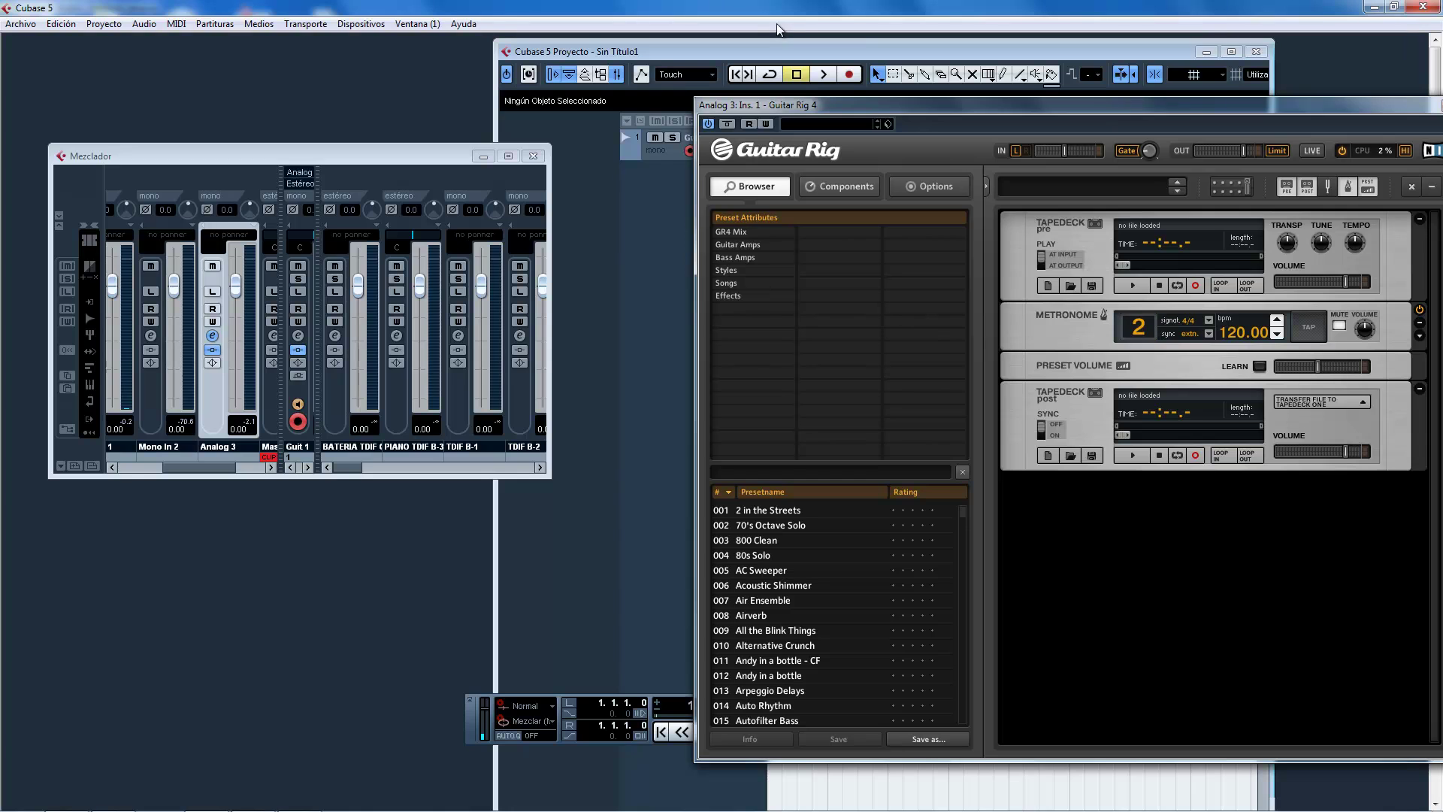
double_click(780, 47)
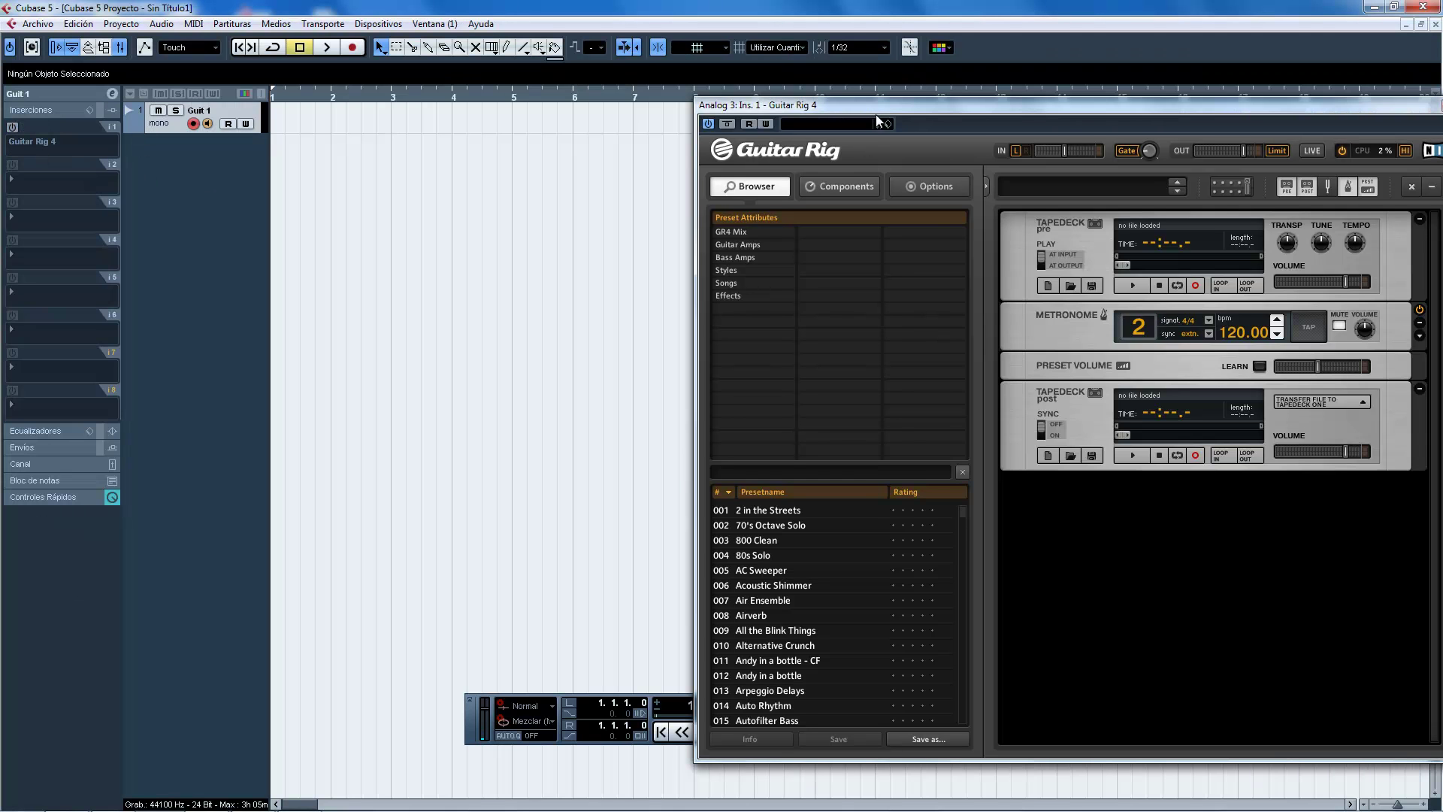
drag(883, 104, 633, 93)
click(480, 260)
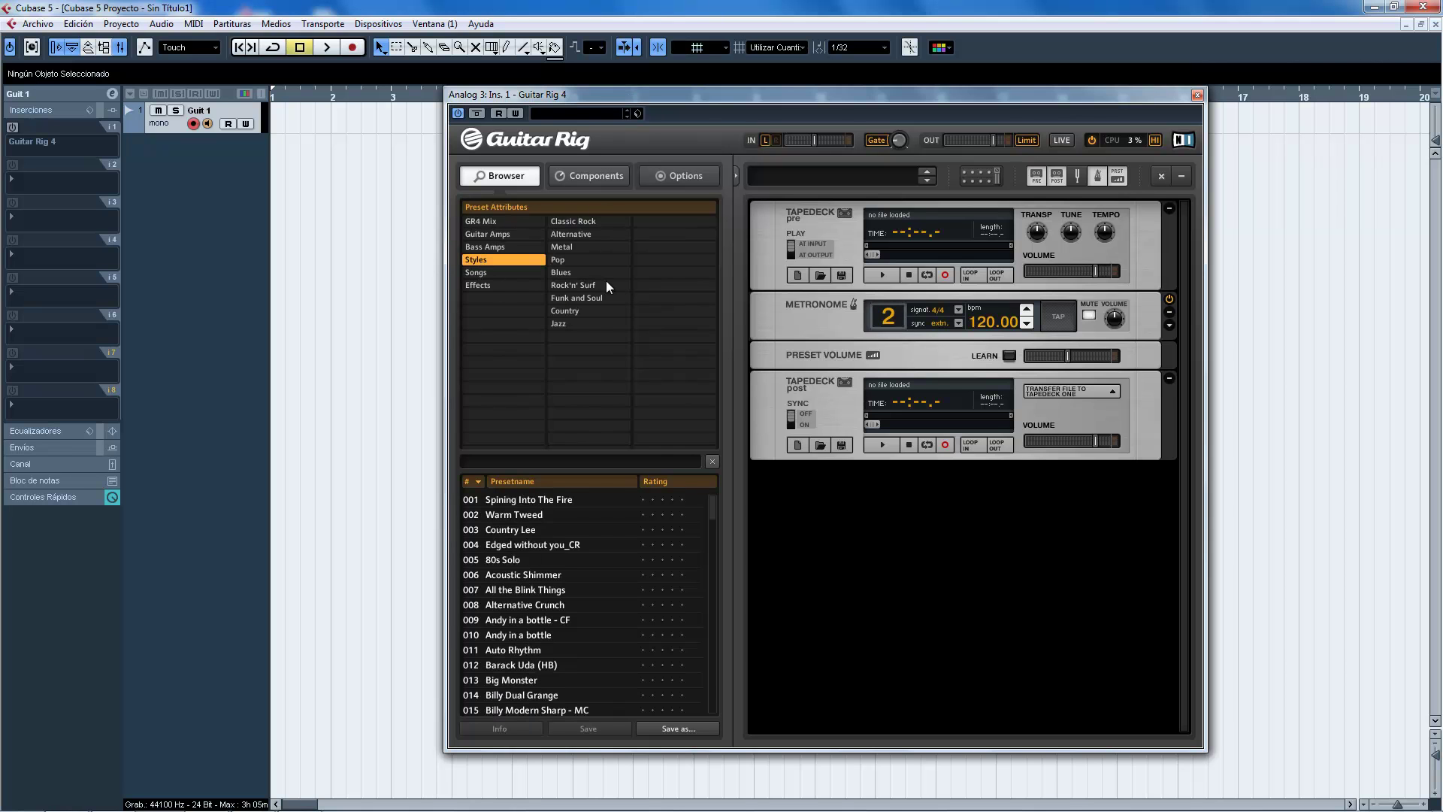
click(579, 235)
click(515, 501)
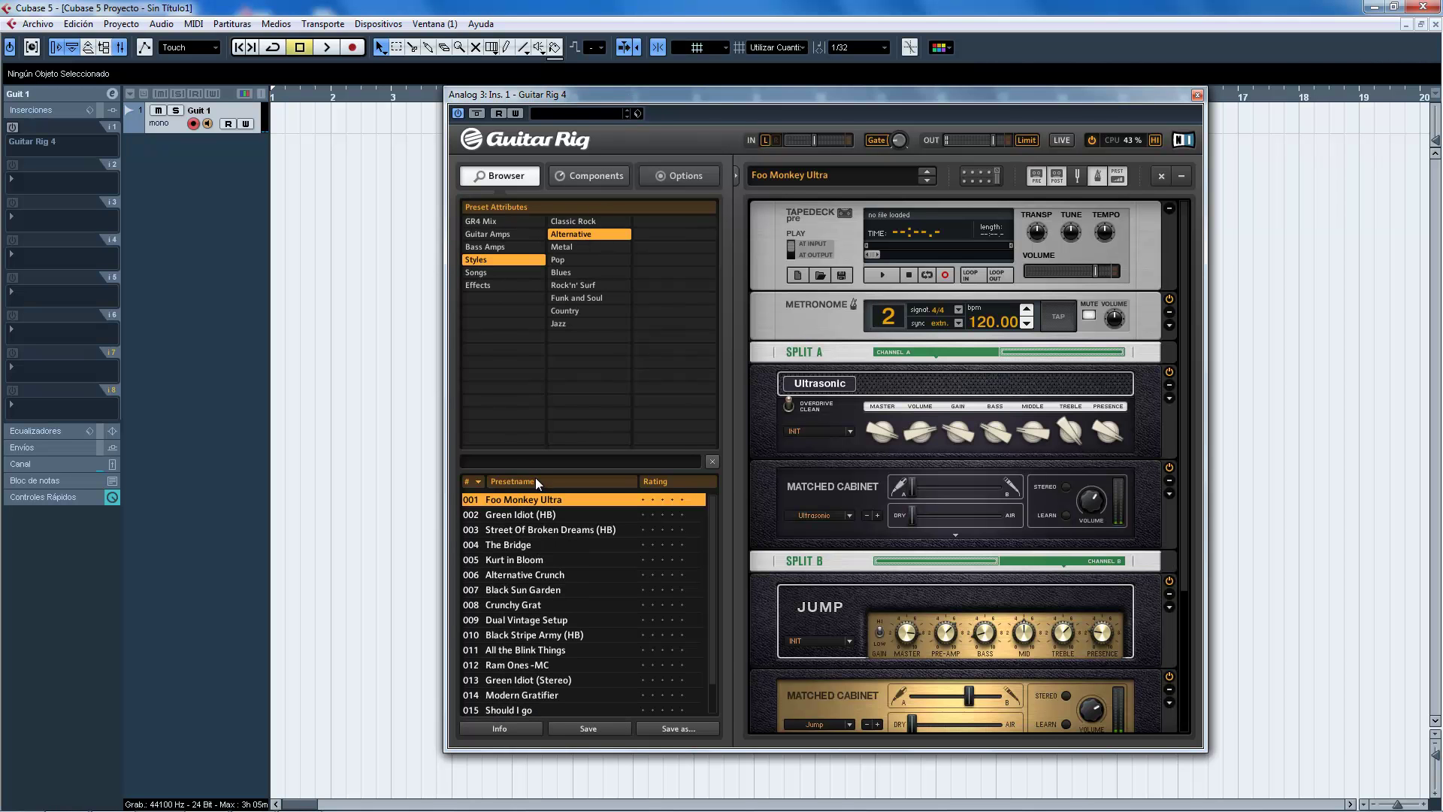
- Record a short guitar take on the Guit 1 track through the Analog 3 input's Guitar Rig effect
mouse_move(898, 138)
key(KP_Multiply)
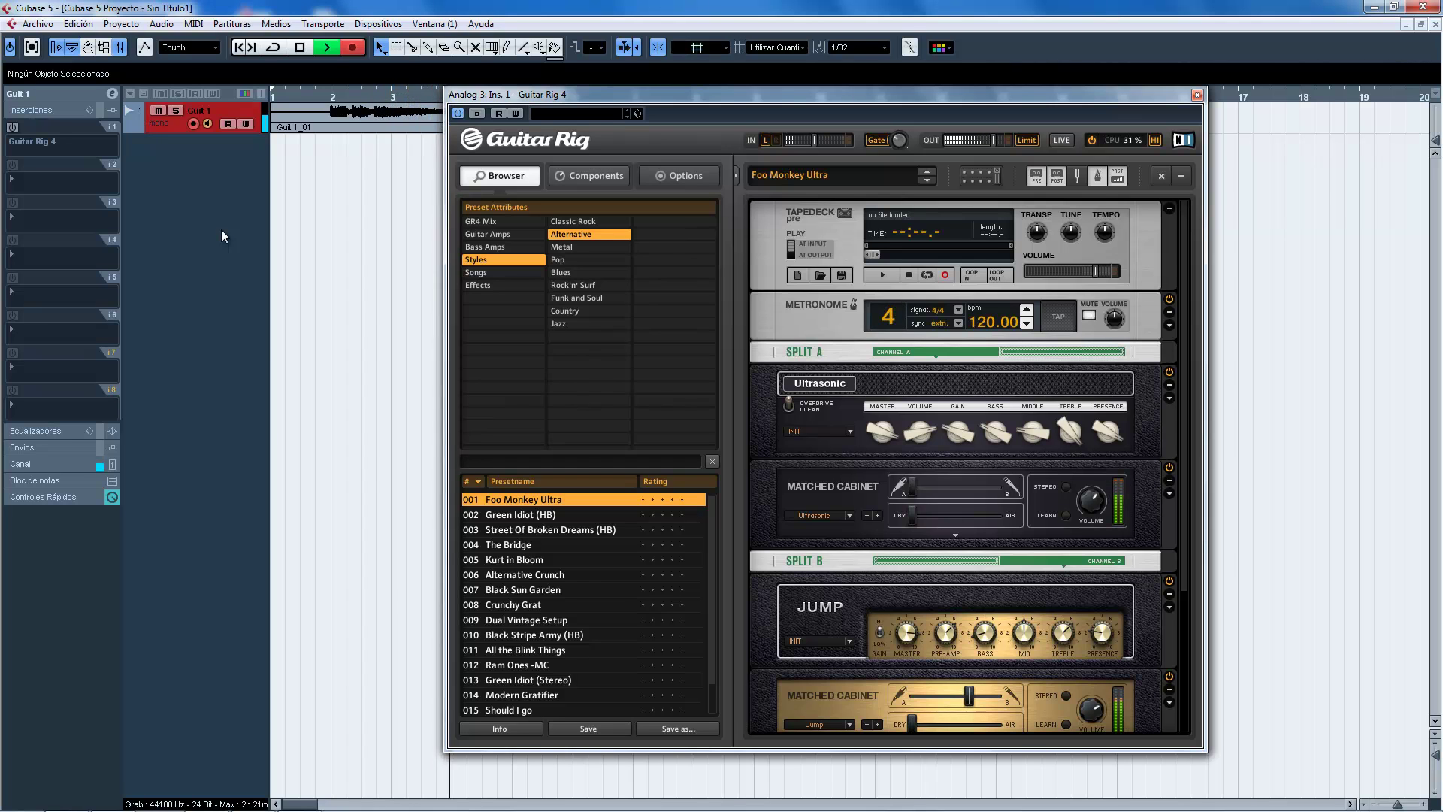
key(space)
- Disarm the Guit 1 track and play back the recorded take
drag(594, 94, 678, 209)
click(194, 123)
click(329, 101)
key(space)
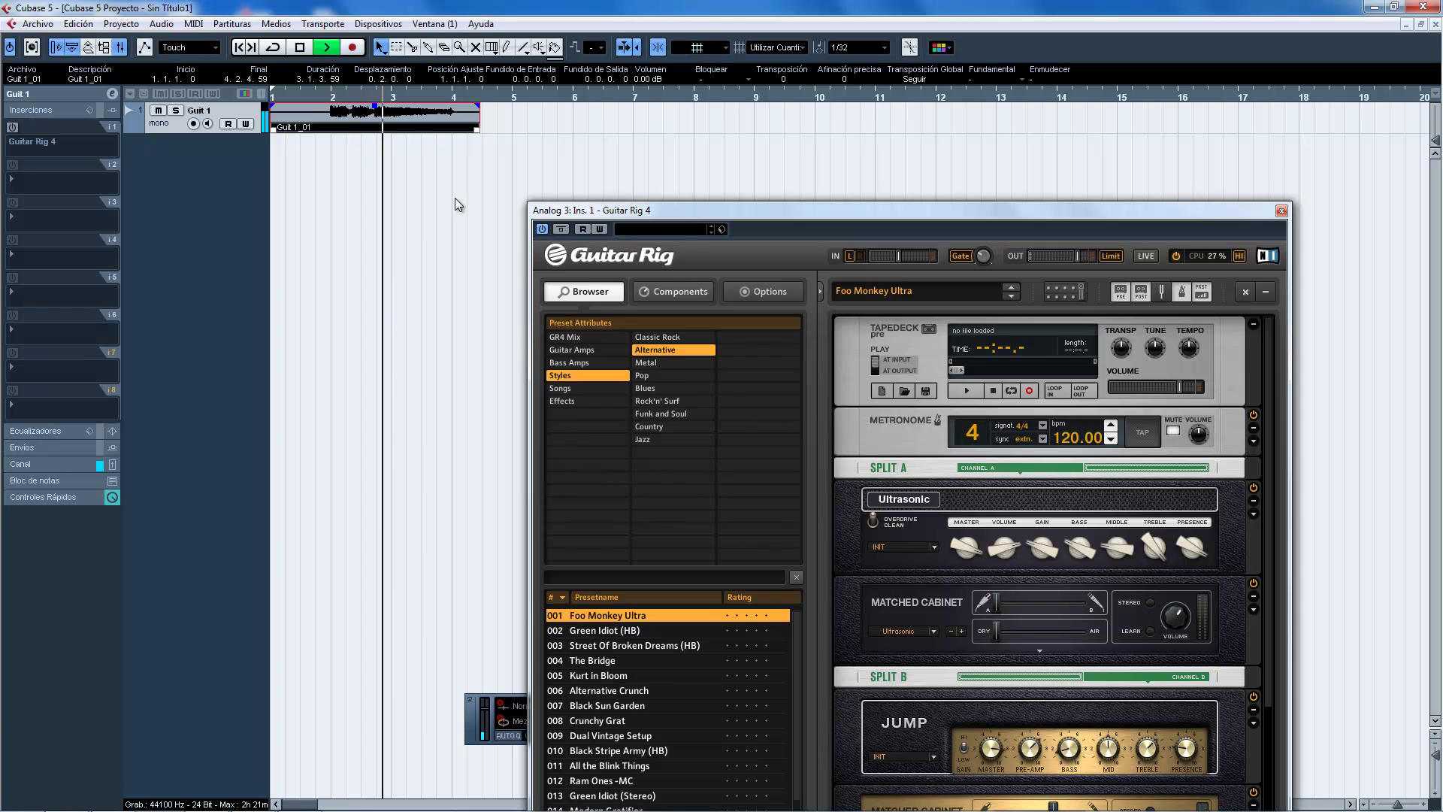
key(space)
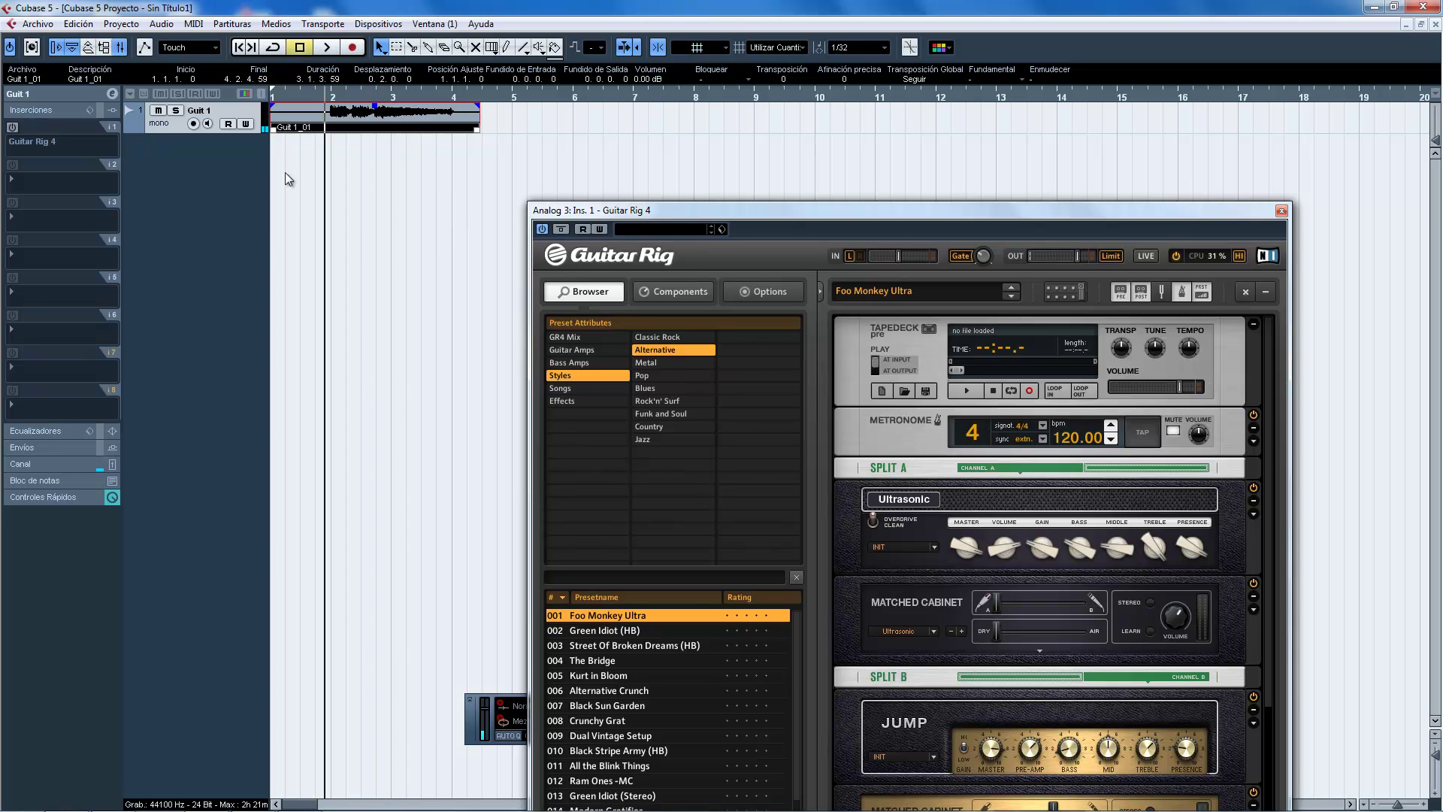
- Bypass Guitar Rig on the Analog 3 input and reactivate the Guitar Rig 4 insert on the Guit 1 track
key(F3)
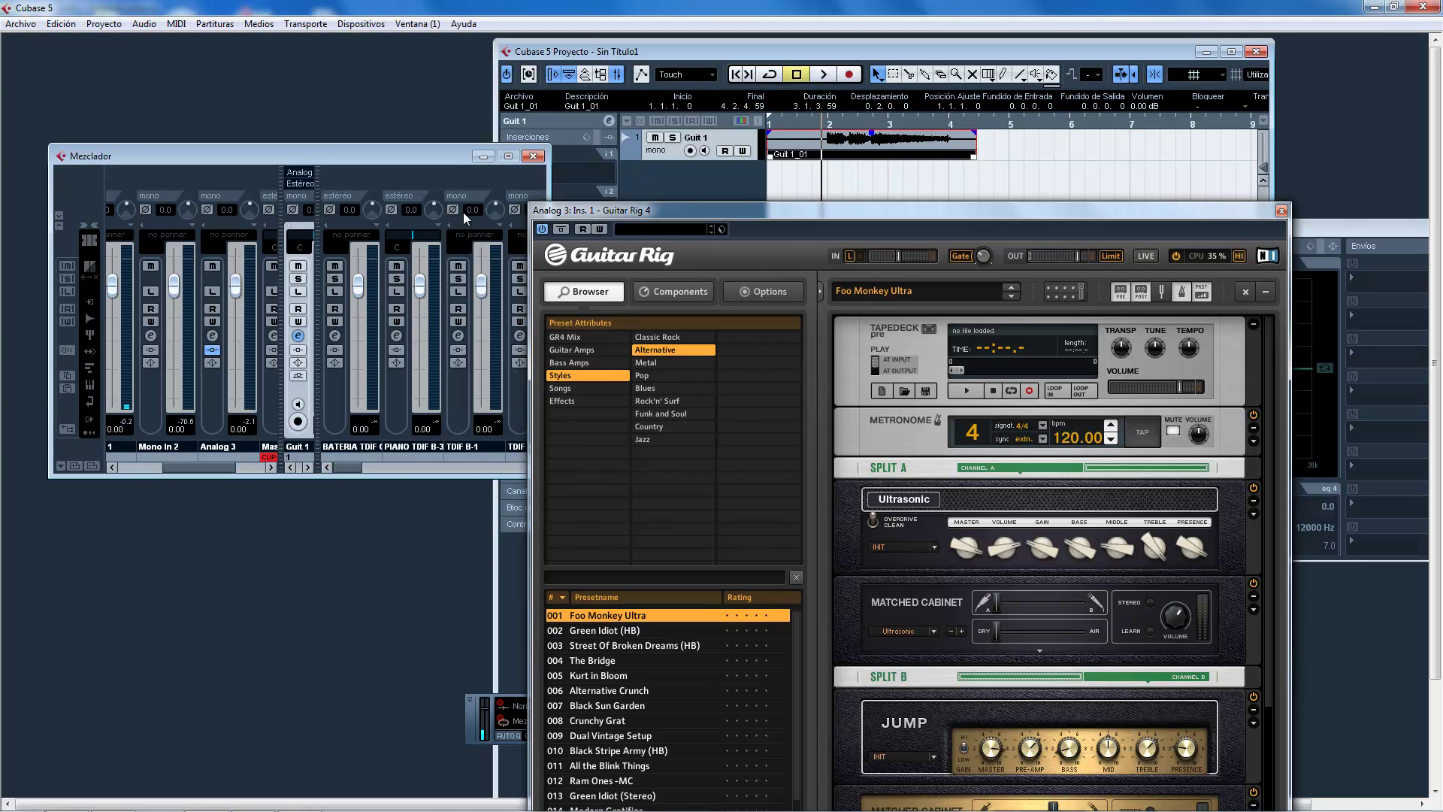
double_click(711, 51)
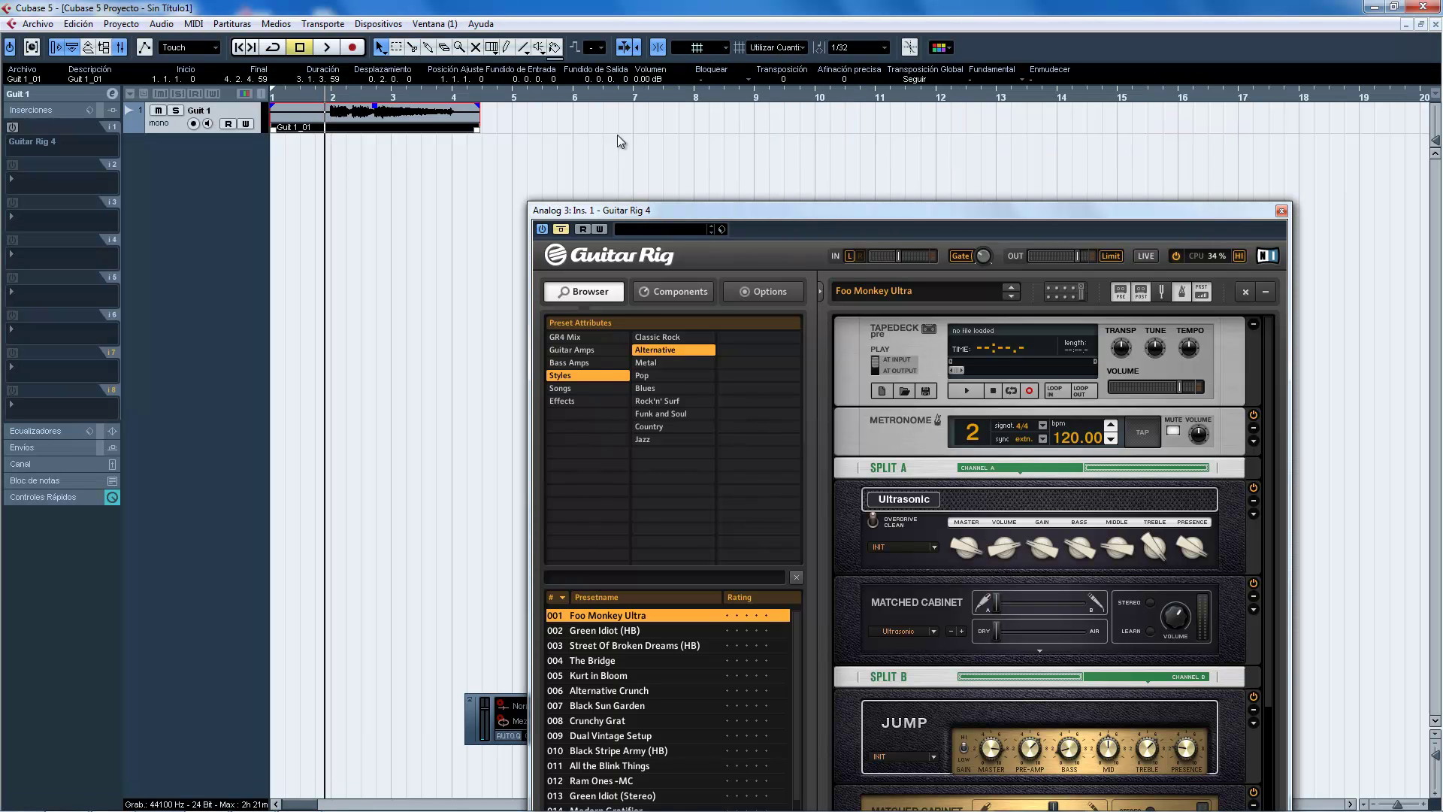
click(39, 128)
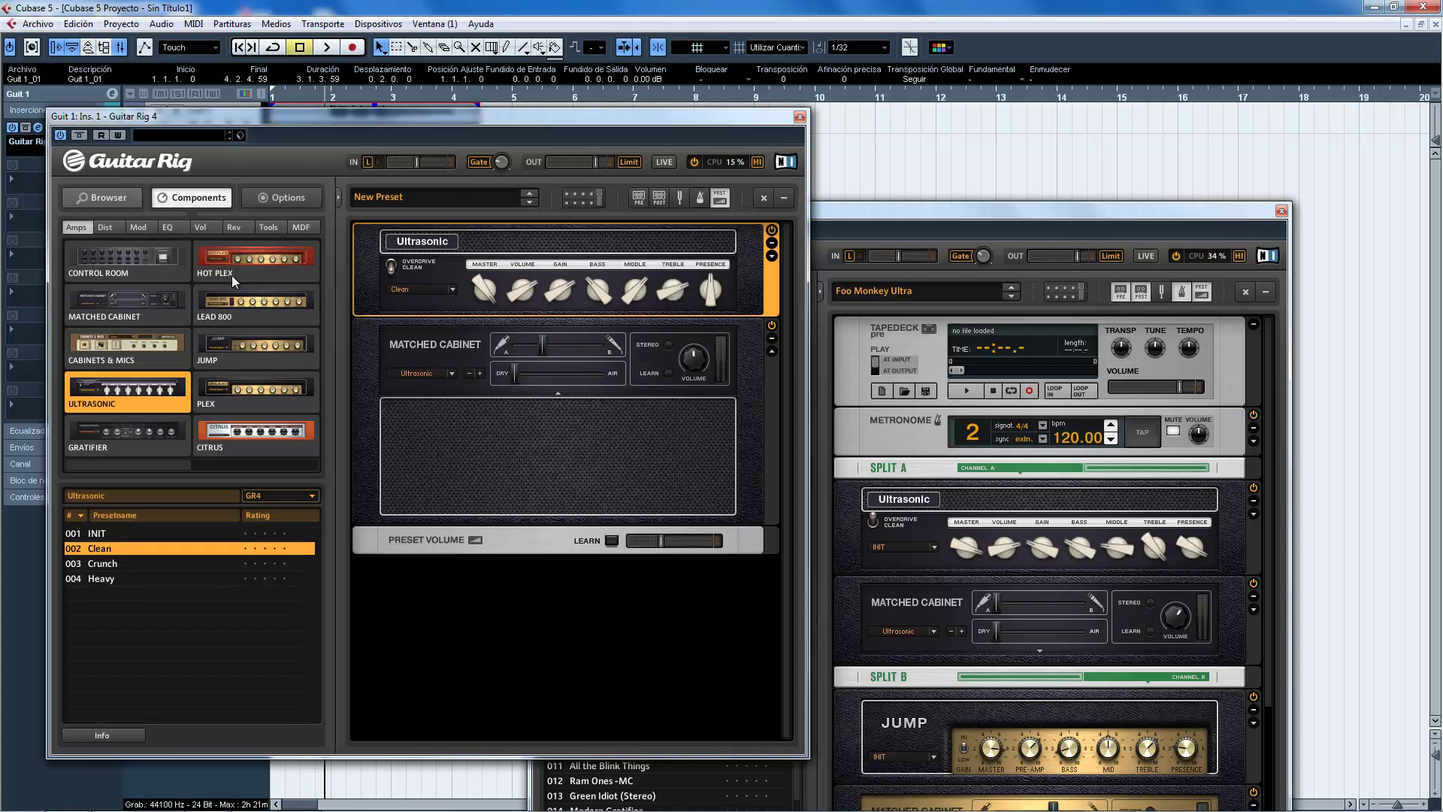
- Arm the Guit 1 track and record a second guitar take over the first one
click(860, 130)
drag(642, 117, 652, 234)
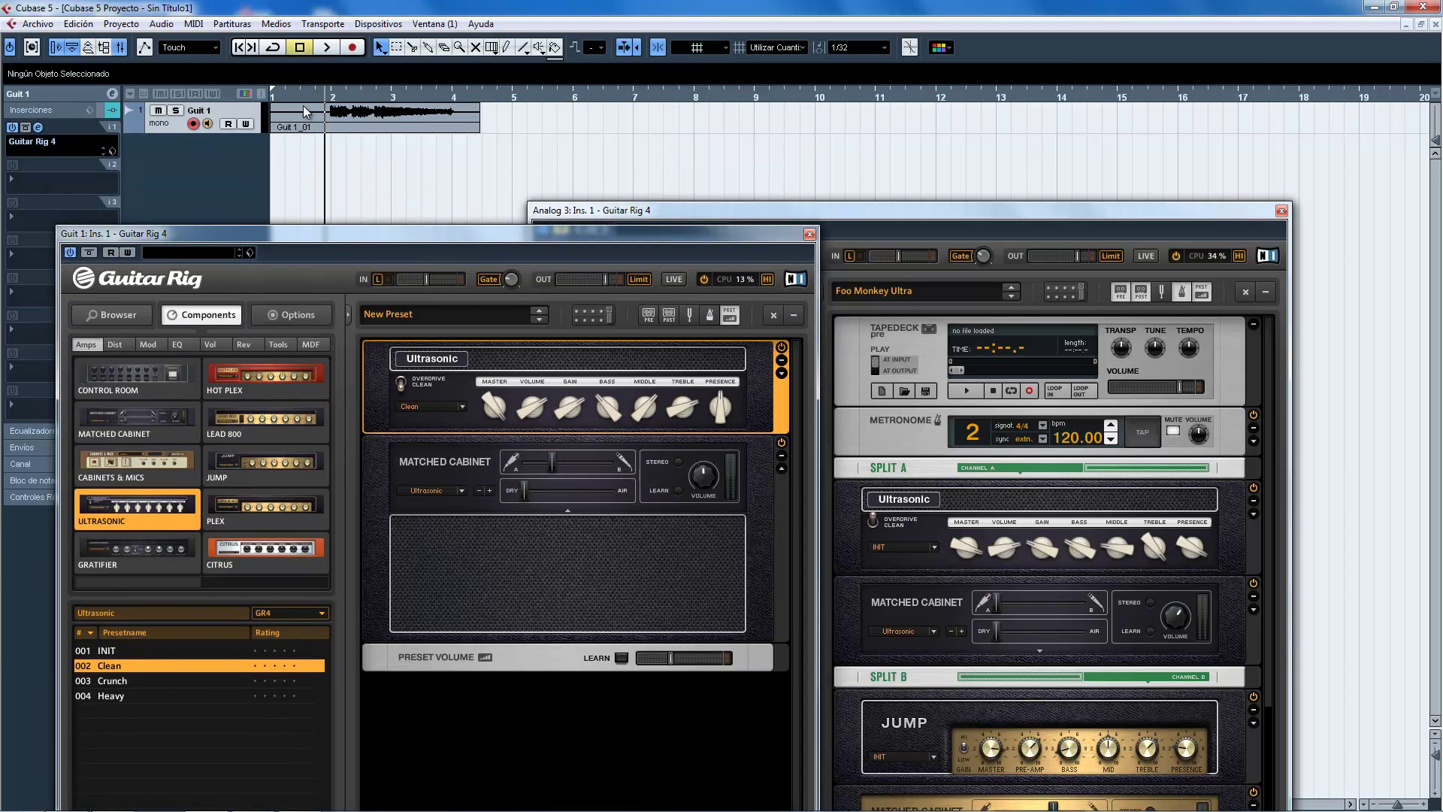
key(space)
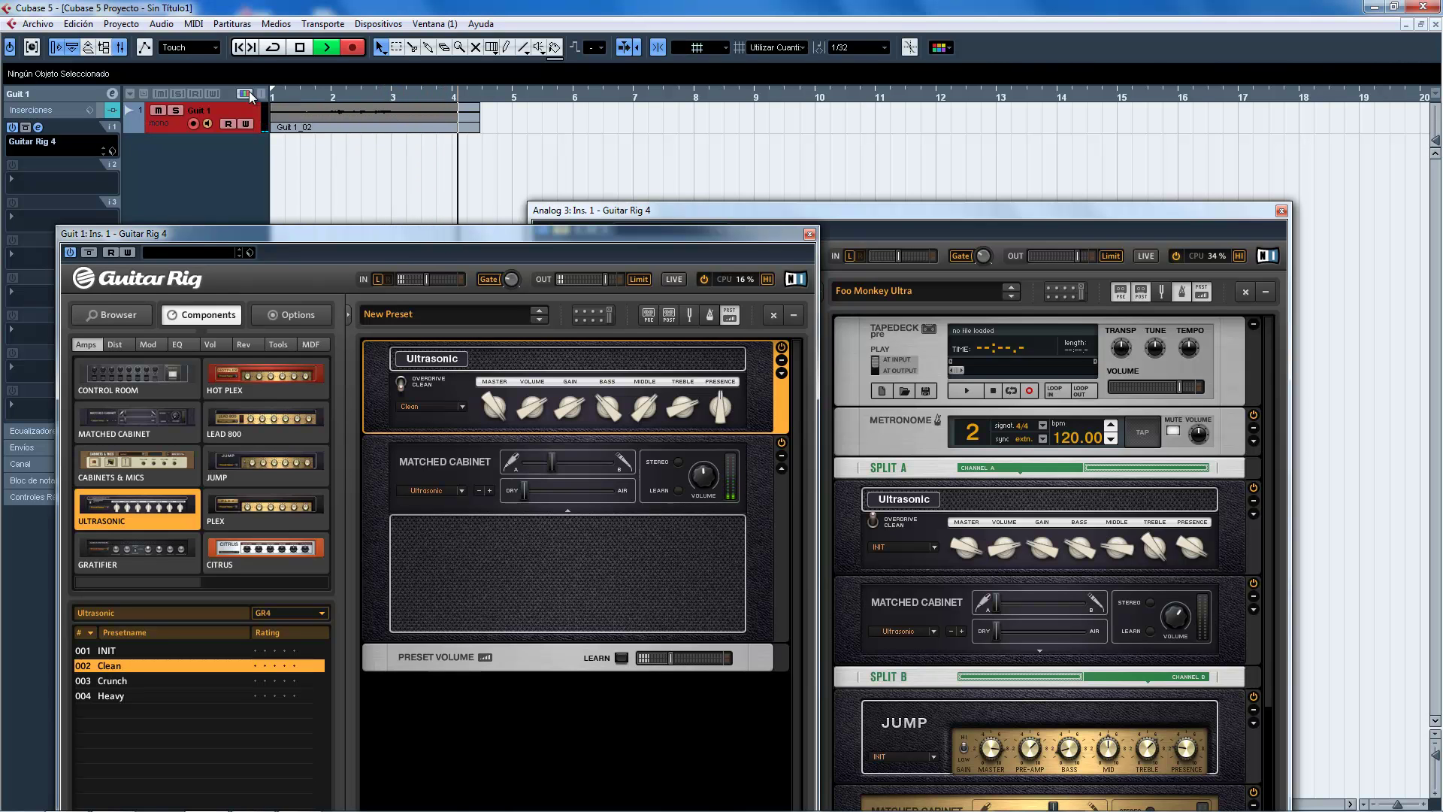
key(space)
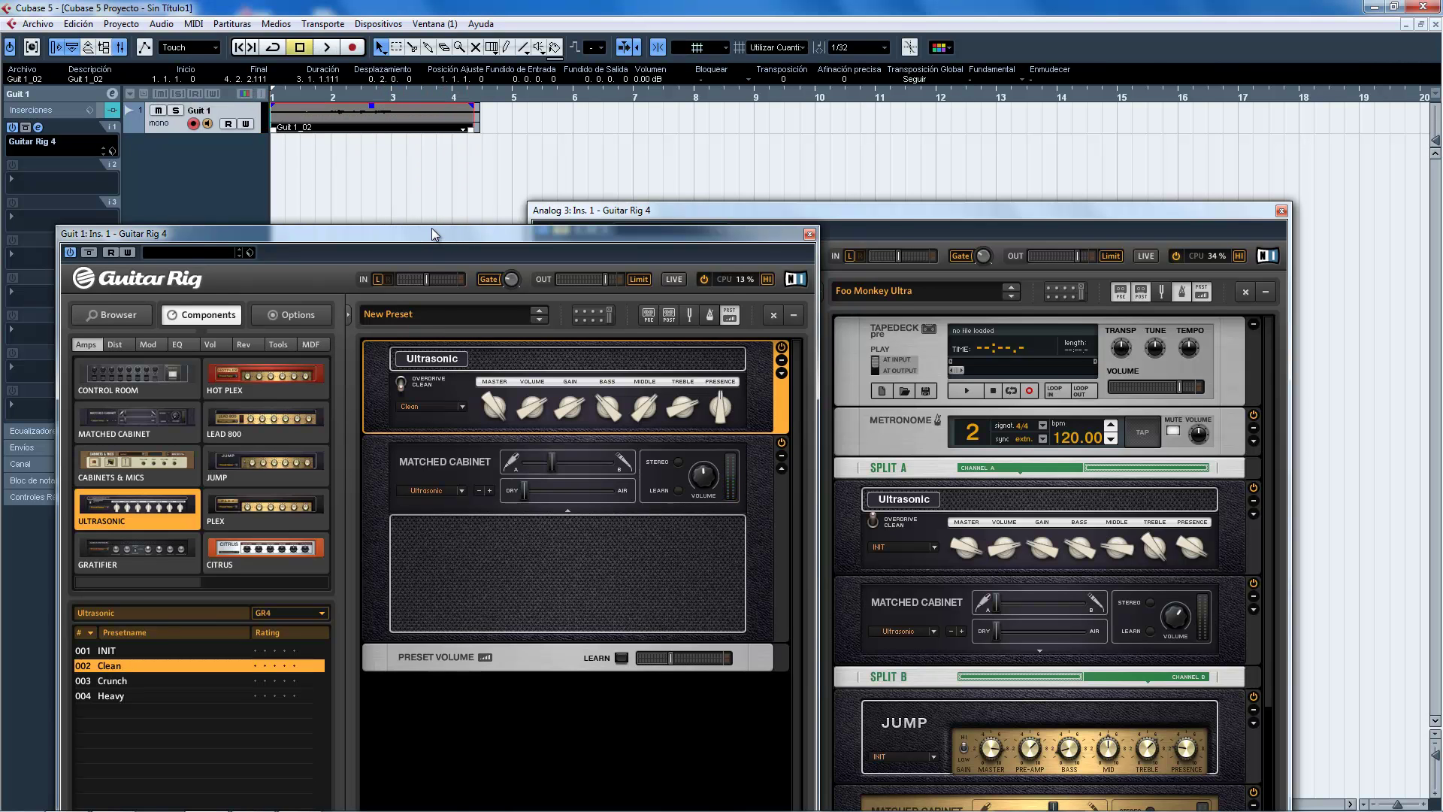
- Load the Heavy preset on Guit 1's Ultrasonic amp and play back the second take with input monitoring off
drag(432, 228, 526, 109)
click(203, 575)
drag(411, 113, 451, 321)
click(210, 123)
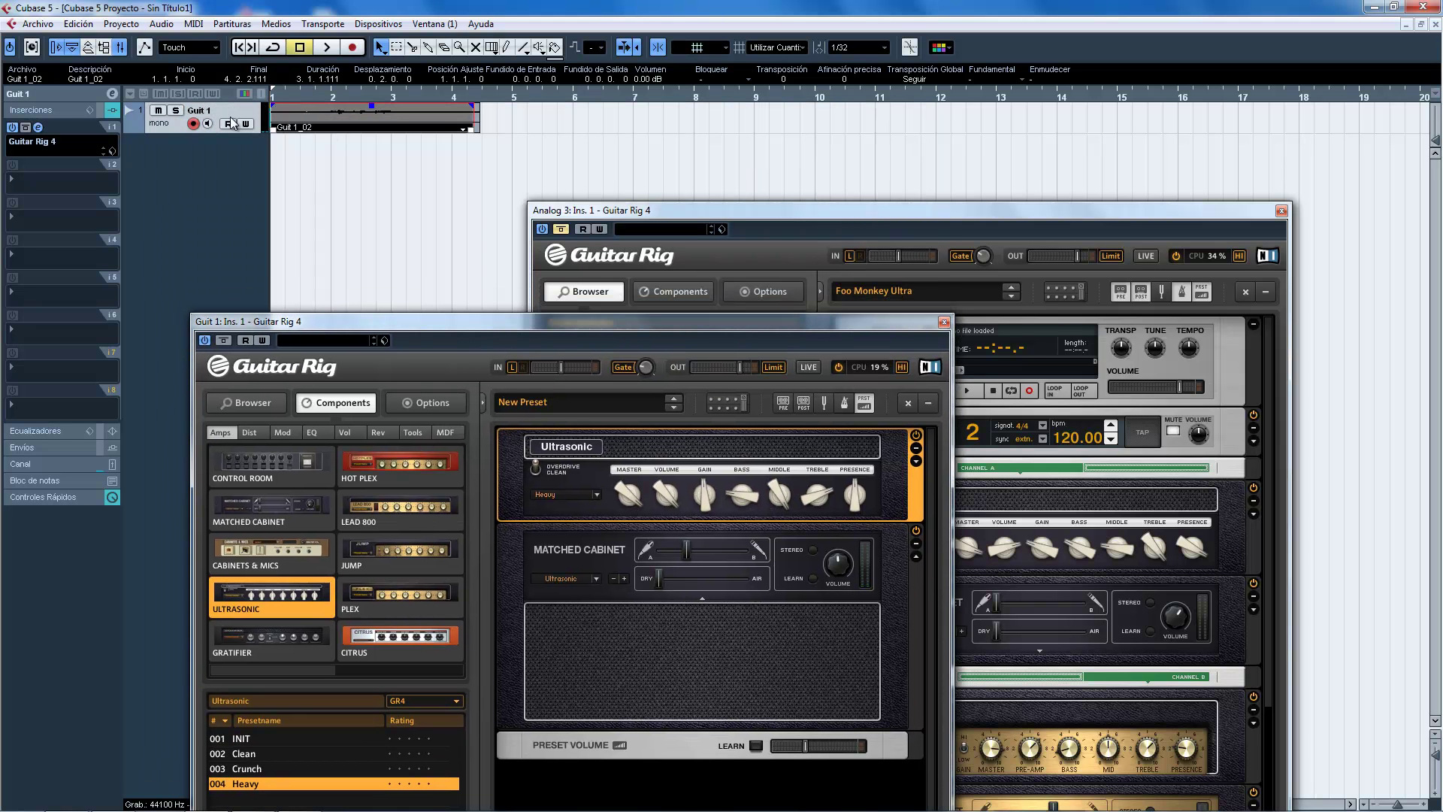
double_click(320, 95)
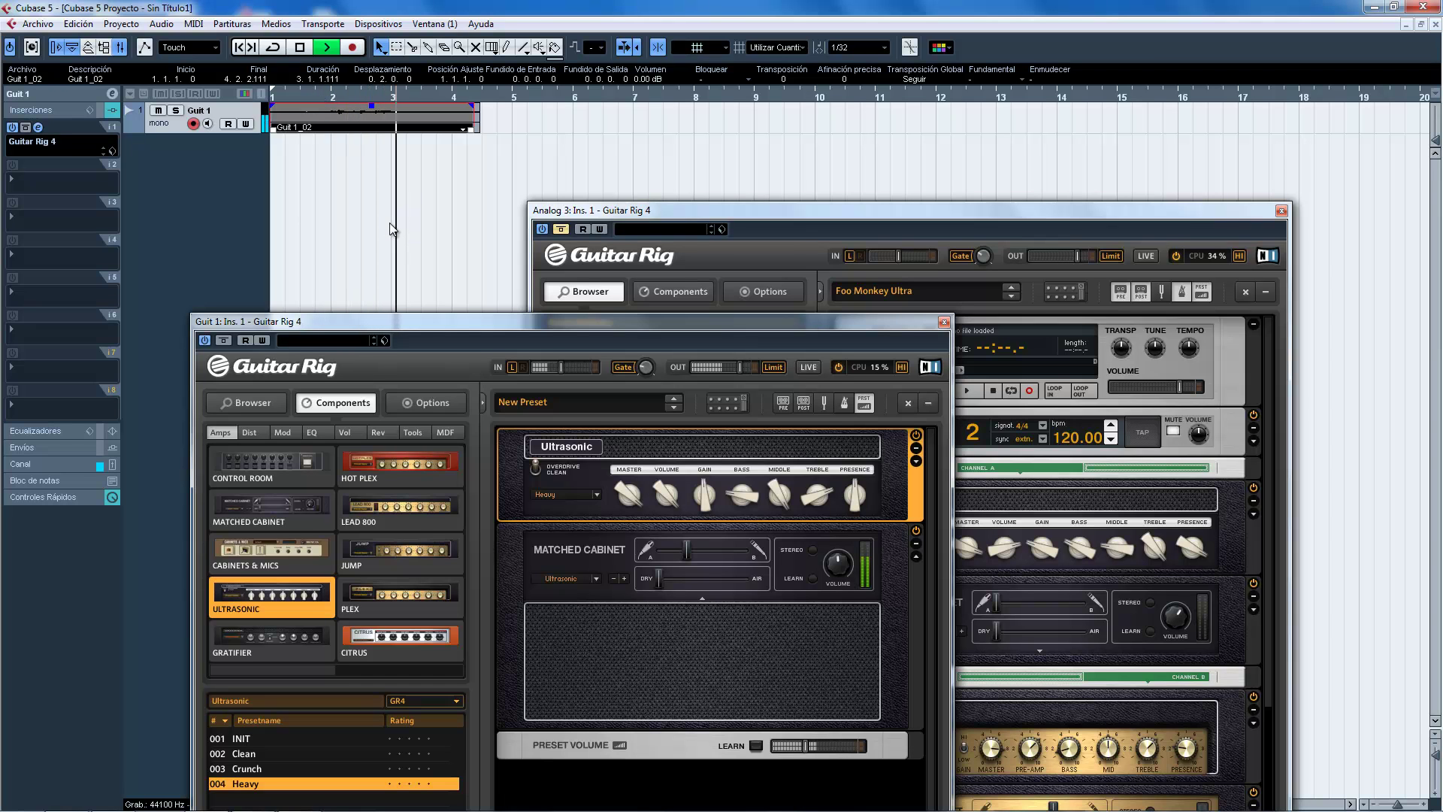
key(space)
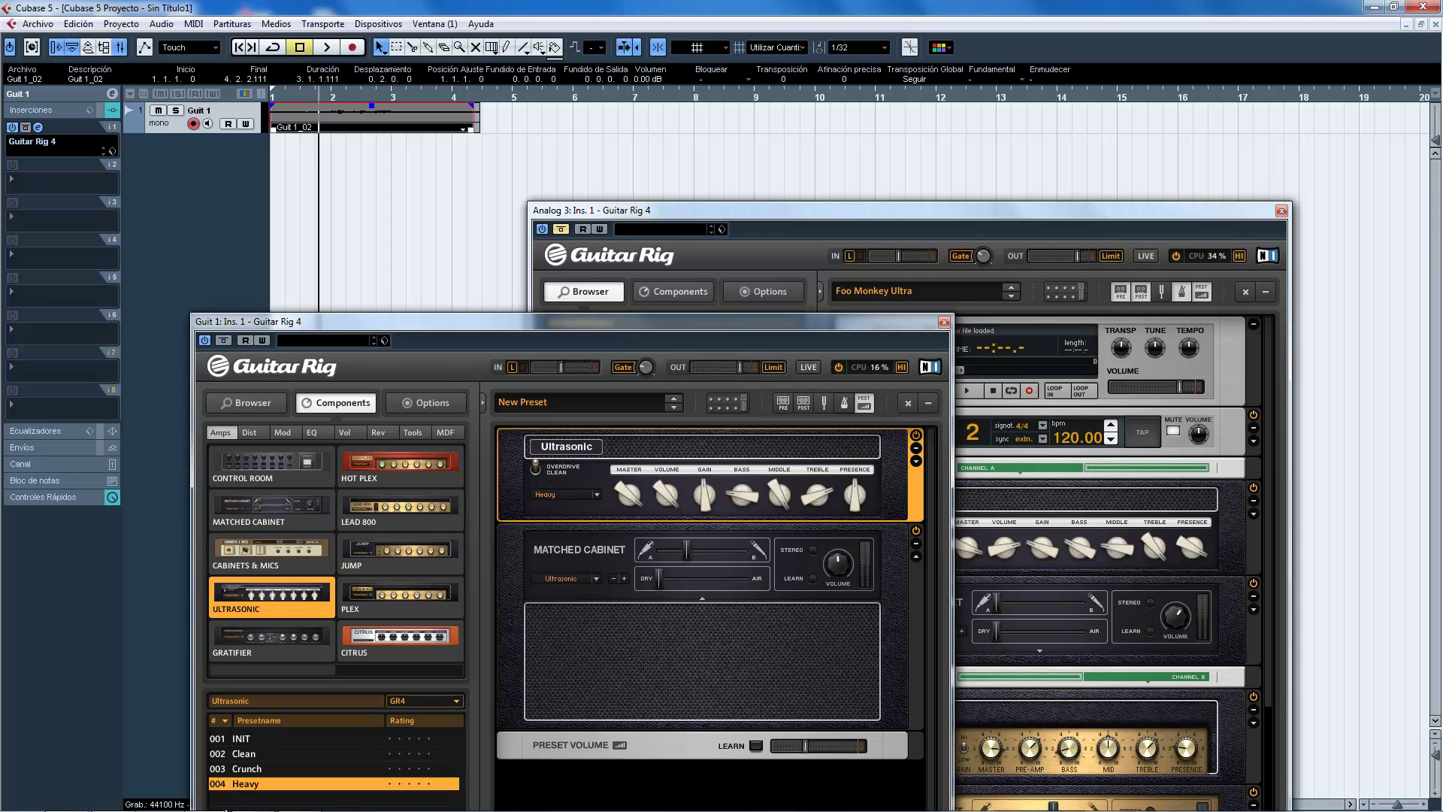
- Switch the Ultrasonic amp to the Clean preset and play the same take through it
click(236, 754)
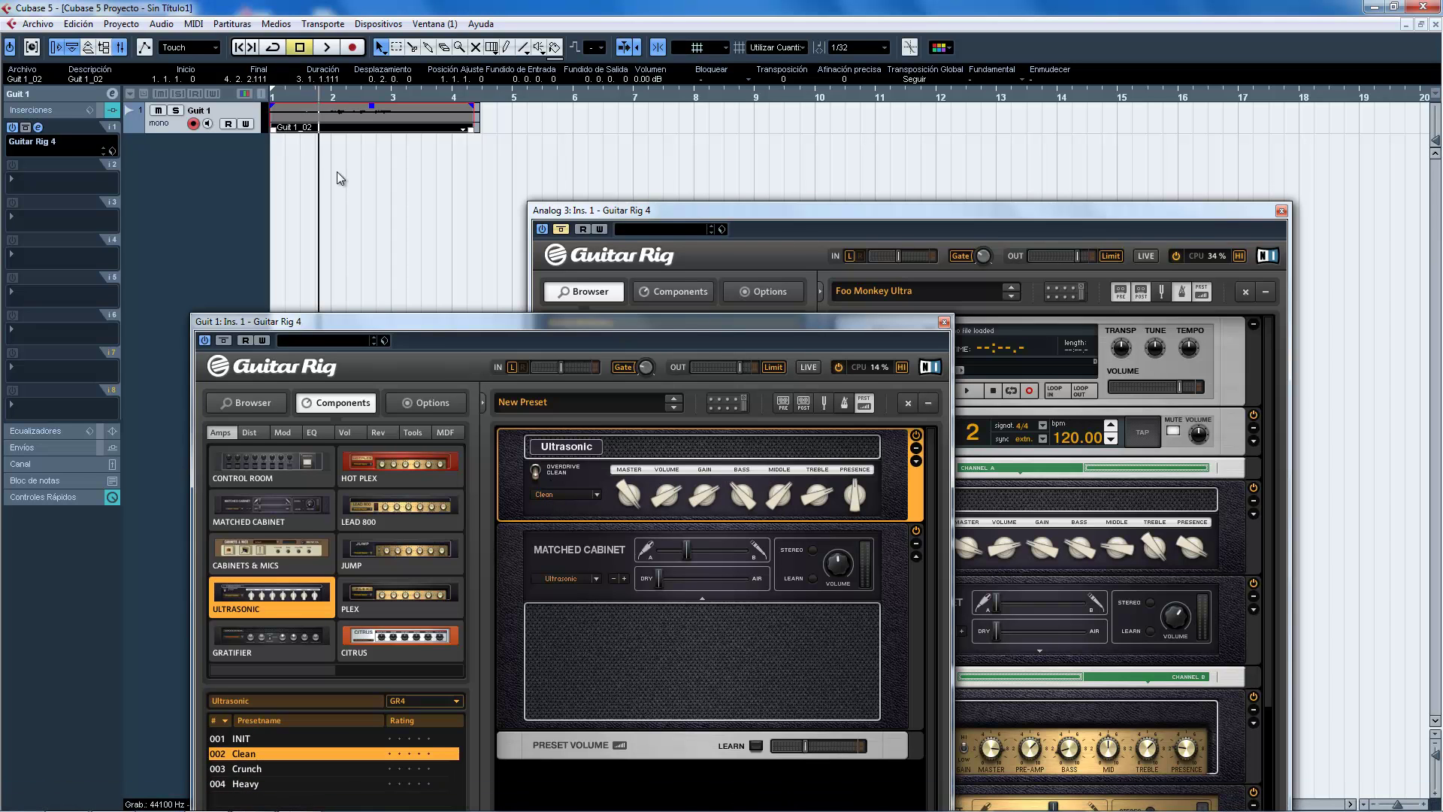
key(space)
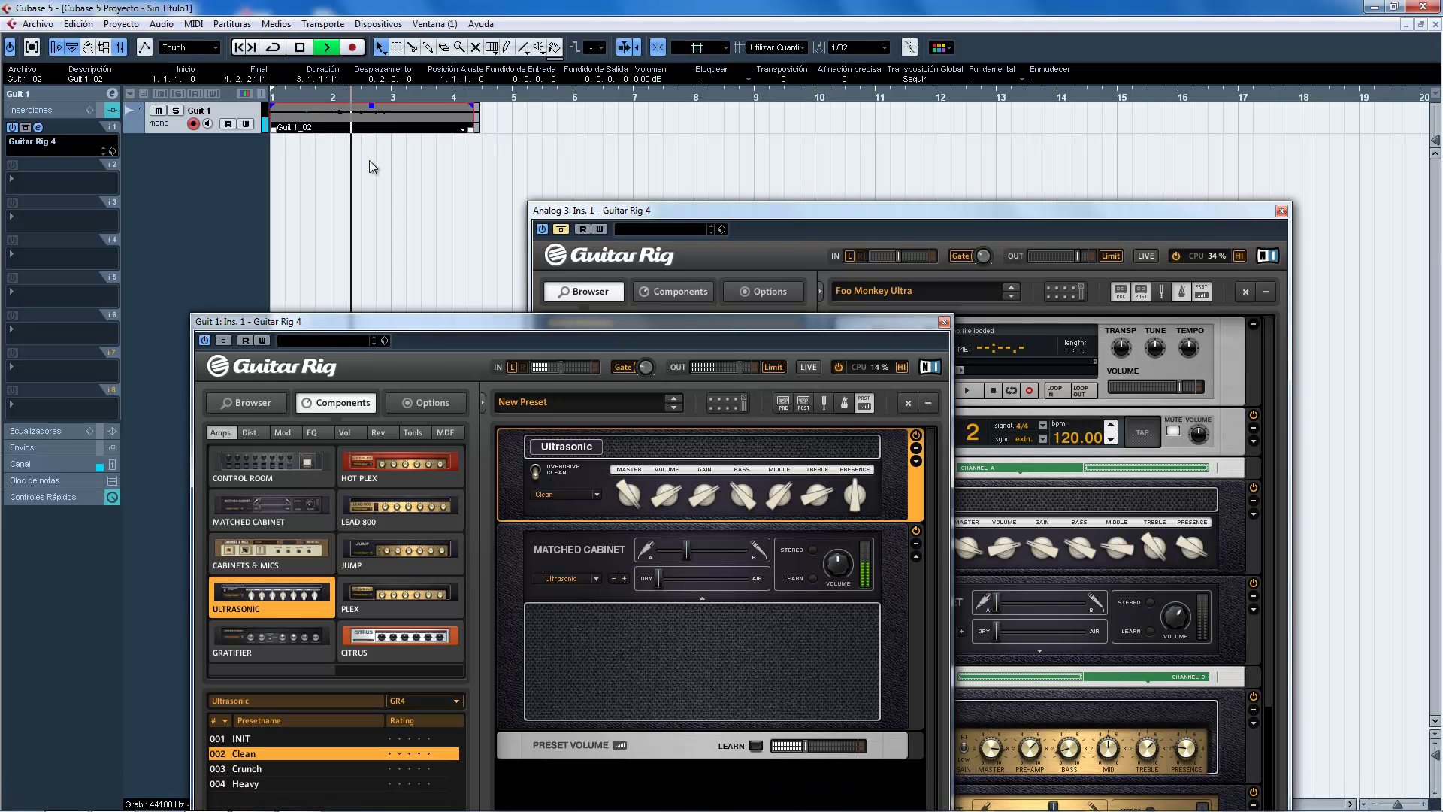
key(space)
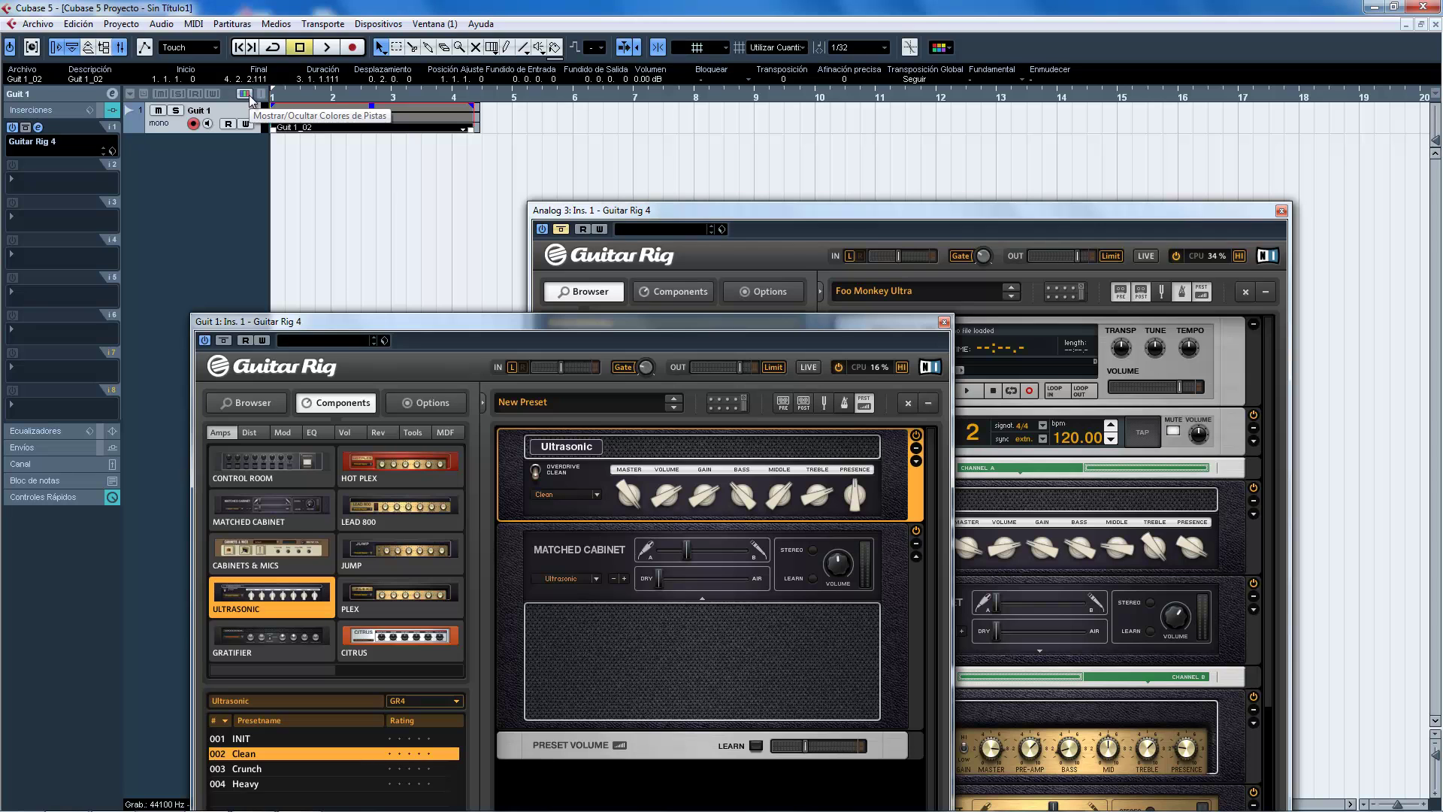
- Delete both recorded guitar takes from the Guit 1 track
click(385, 188)
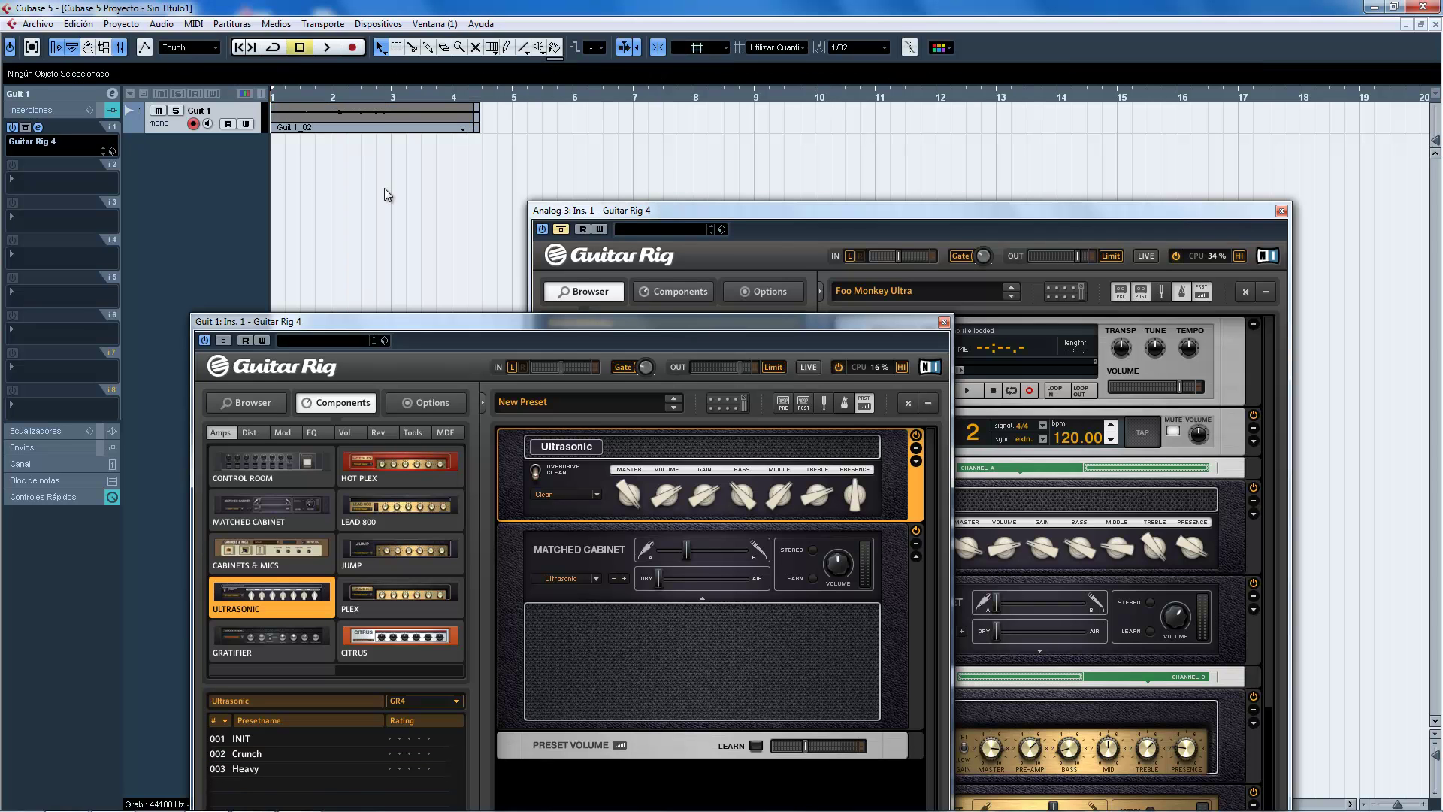
click(372, 124)
key(Delete)
click(391, 124)
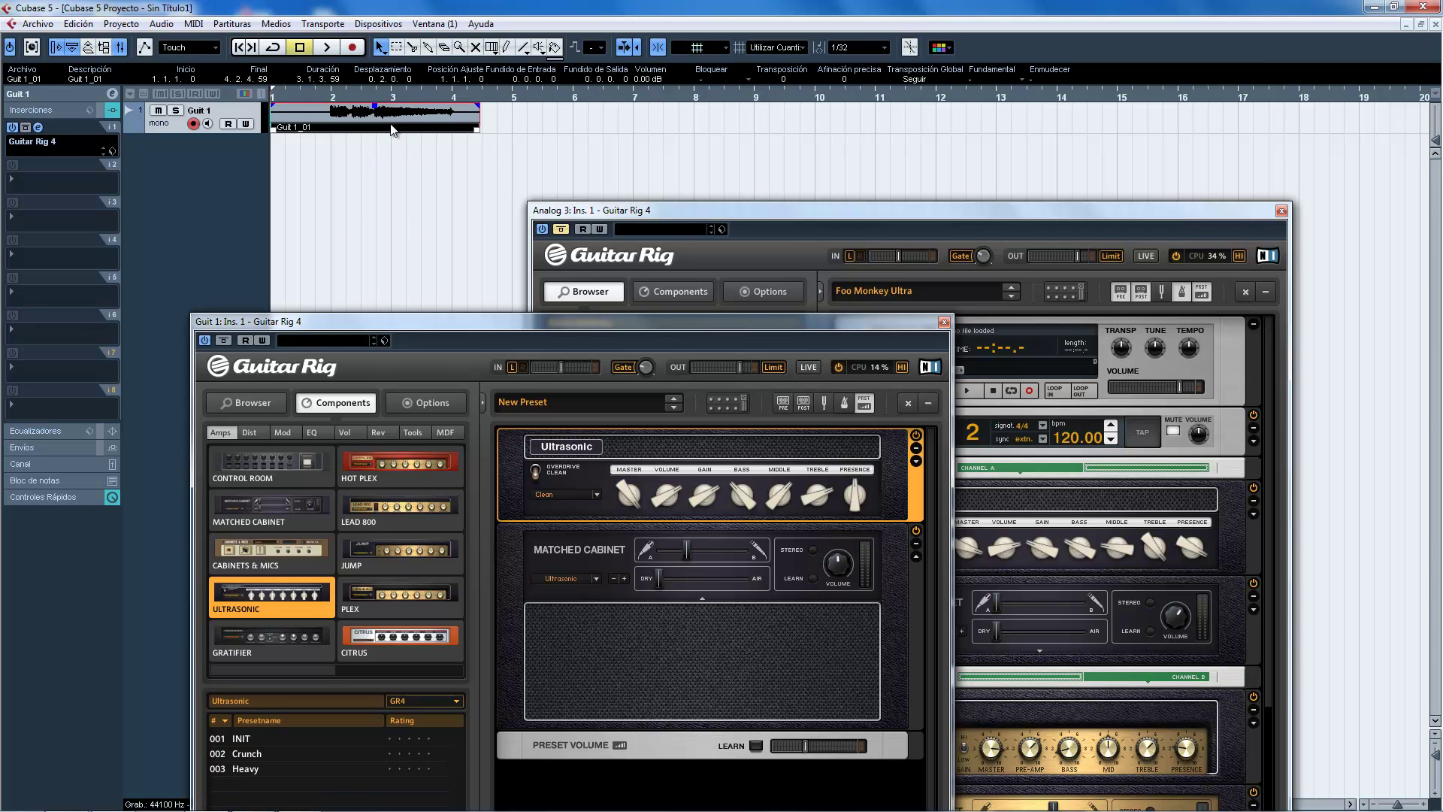
key(Delete)
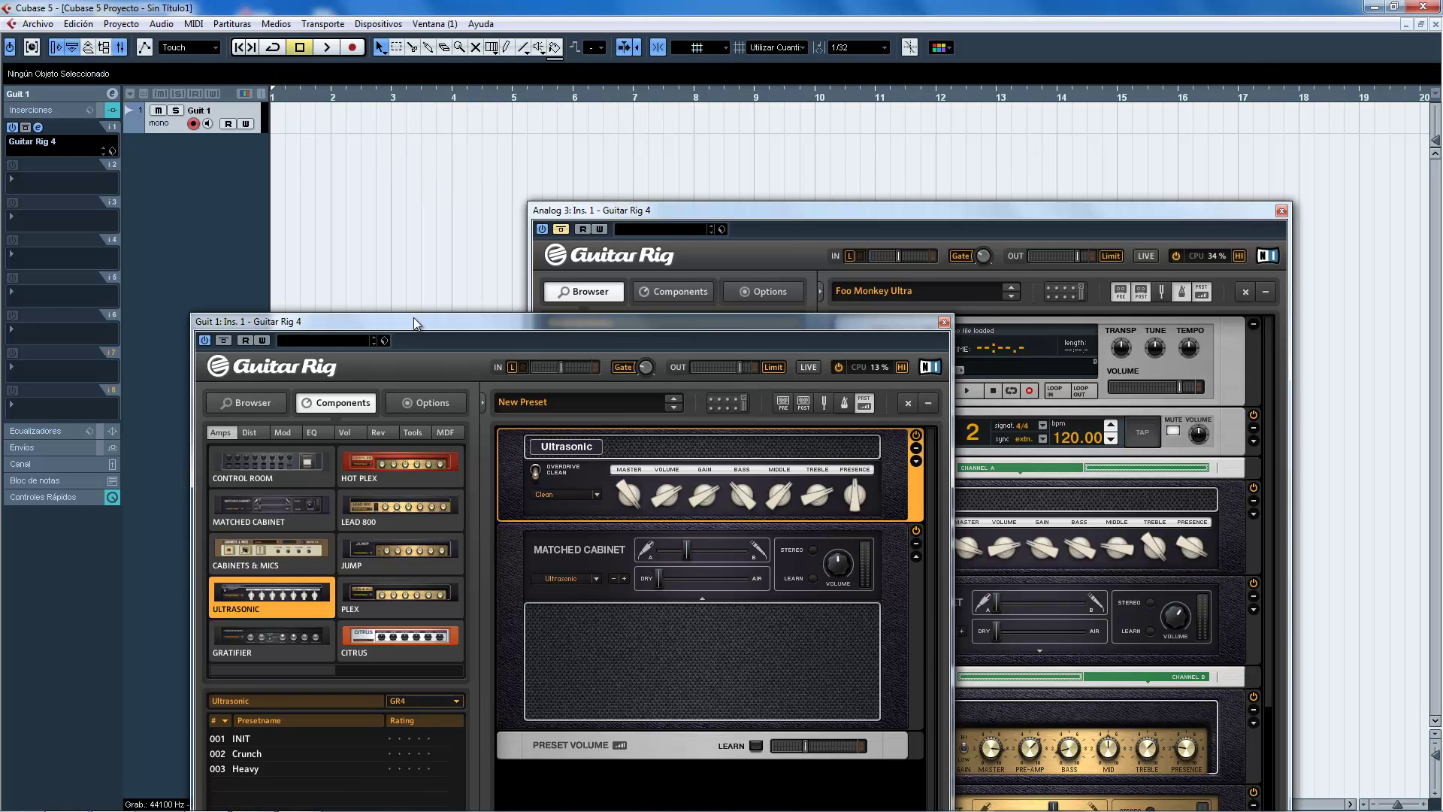
- Close the Analog 3 Guitar Rig window and reposition the Guit 1 Guitar Rig window over the project
drag(413, 319, 519, 138)
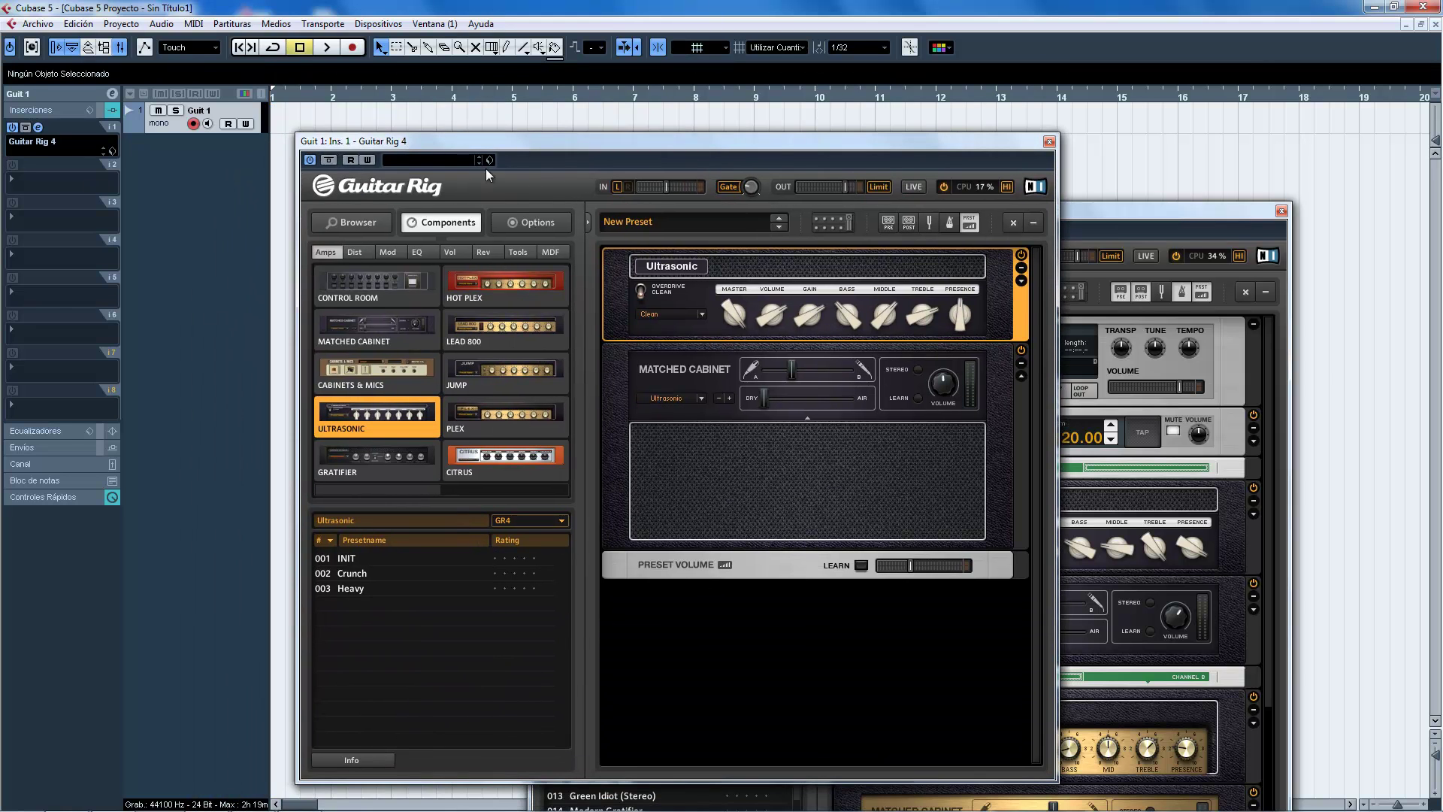
drag(767, 140, 689, 116)
click(1070, 211)
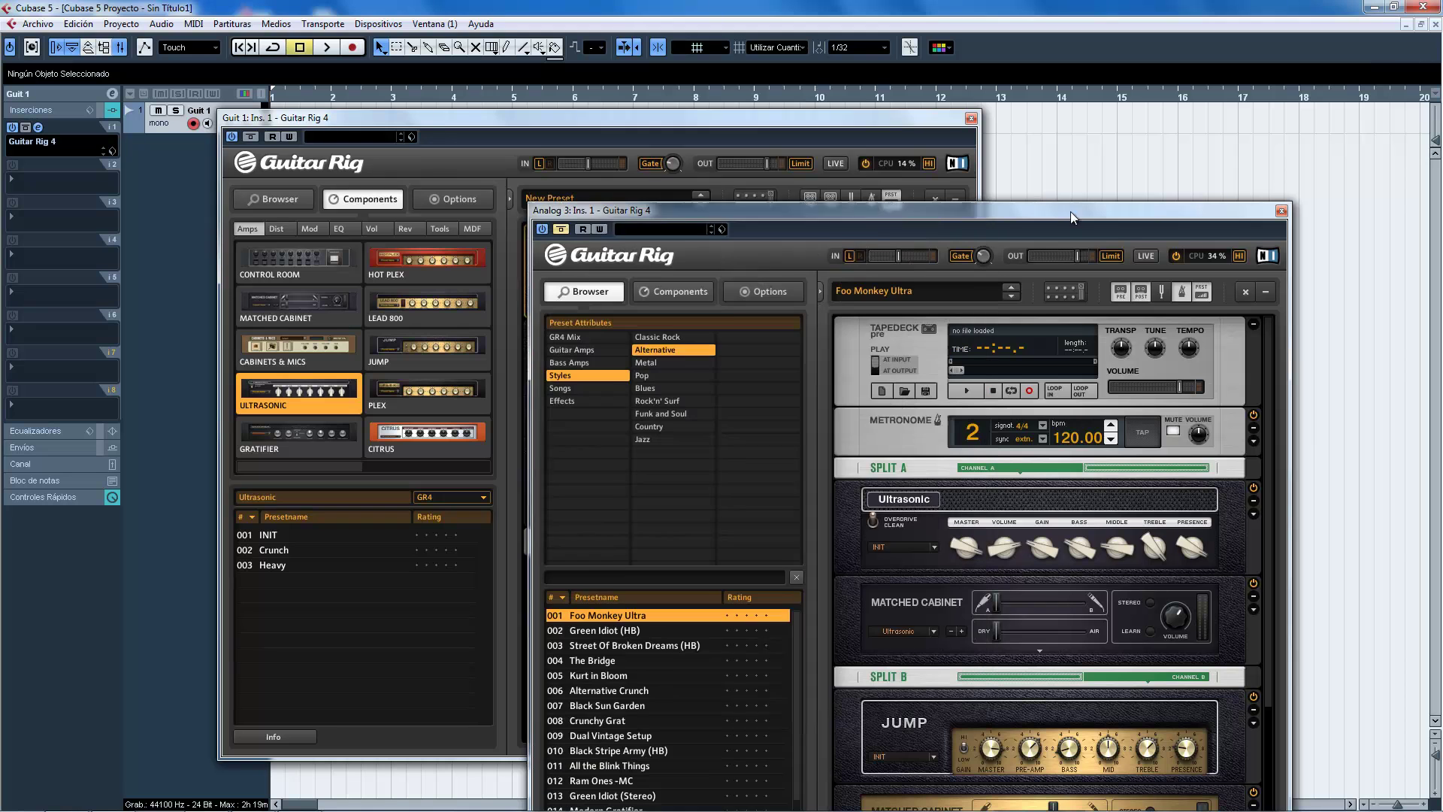
drag(1071, 210, 1121, 149)
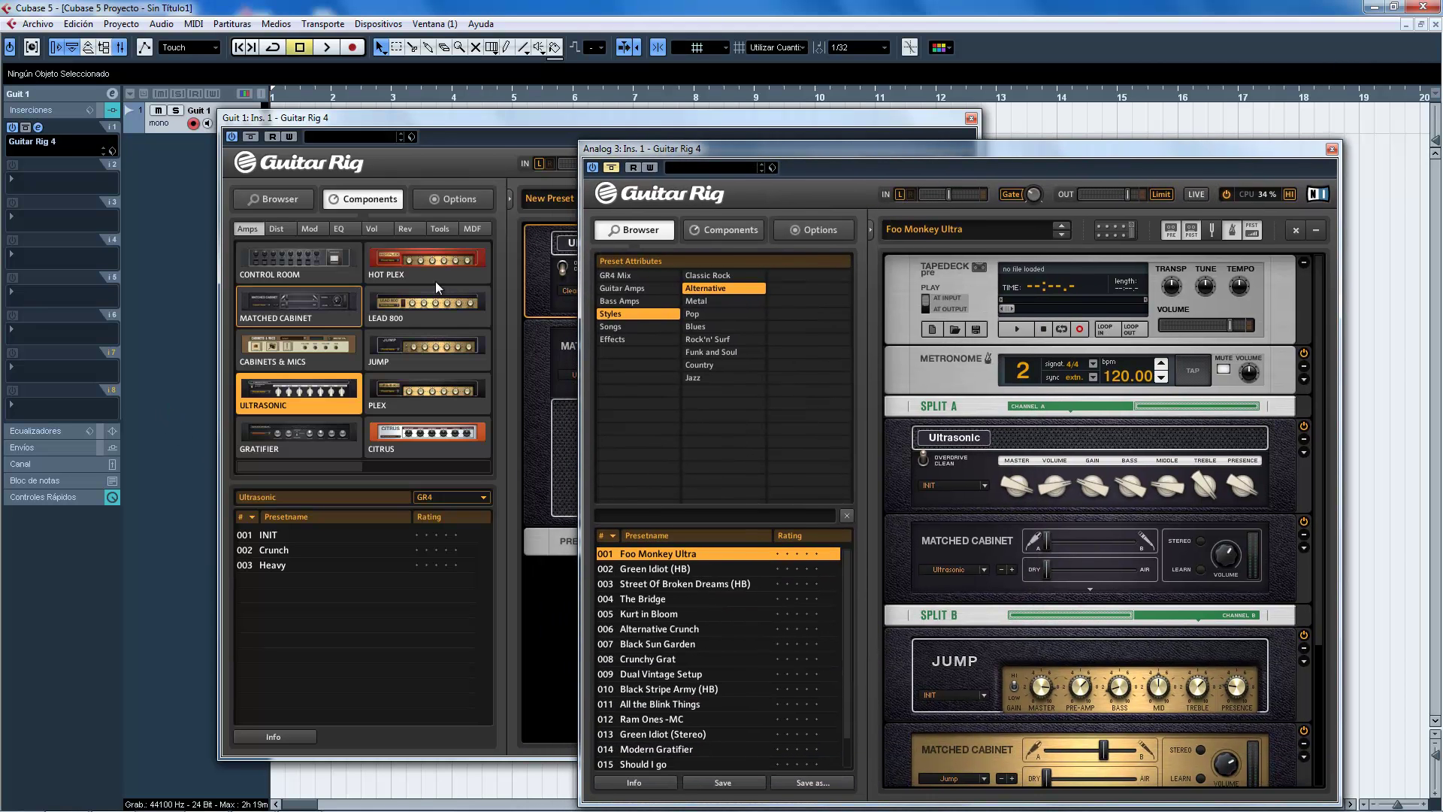
click(1332, 149)
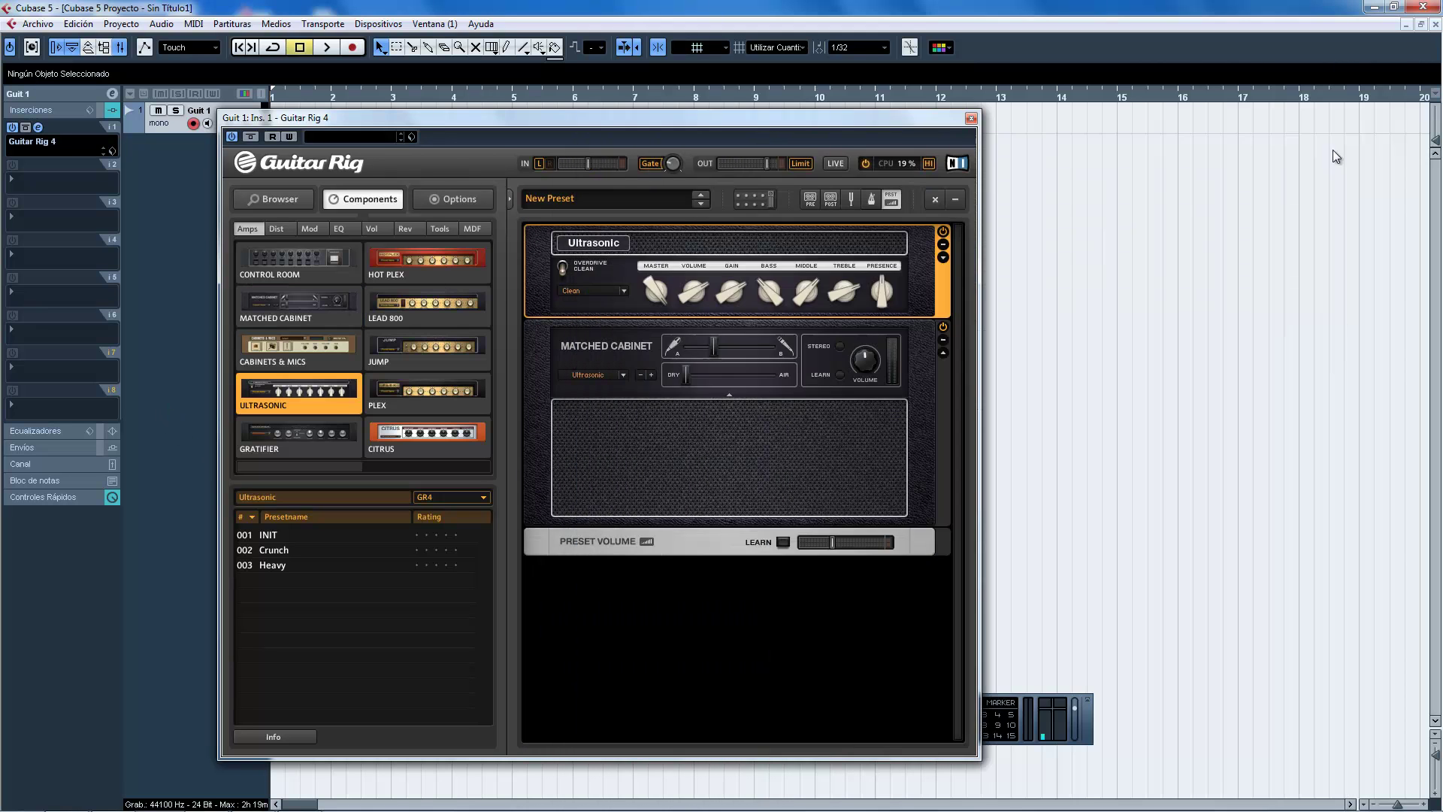
drag(509, 119, 657, 104)
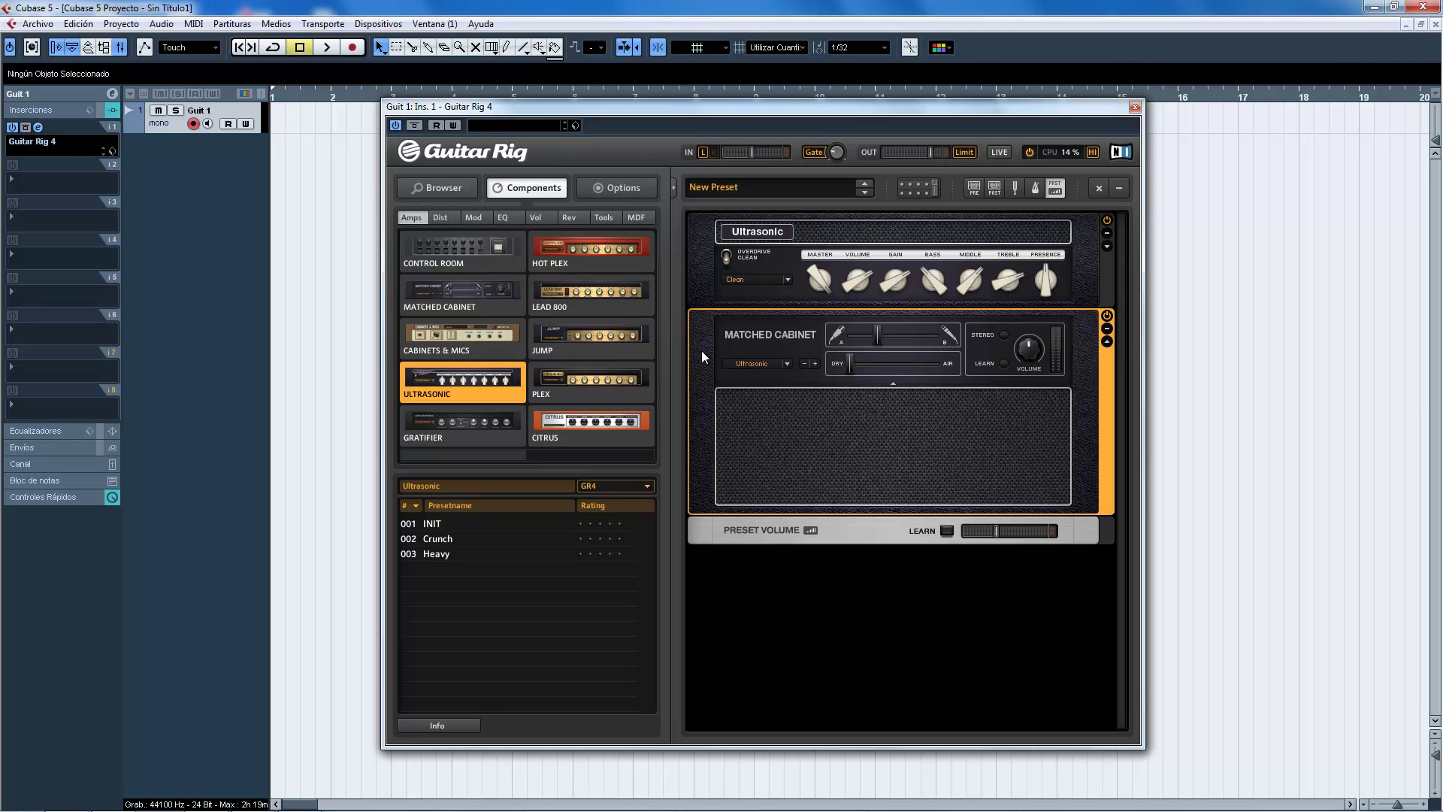
- Add the Skreamer distortion ahead of the Ultrasonic amp and try the amp's overdrive/clean switch
click(440, 217)
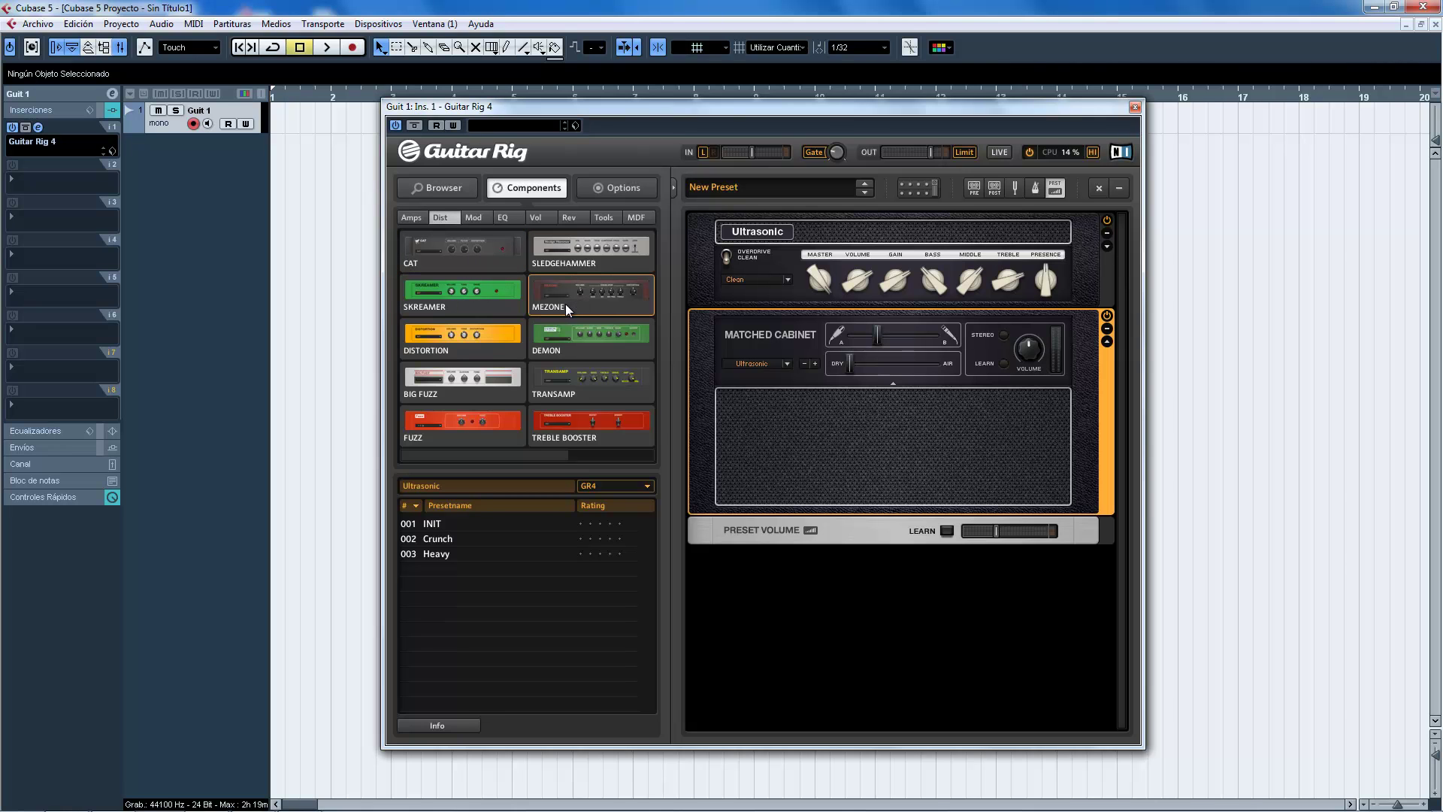
drag(458, 295, 818, 213)
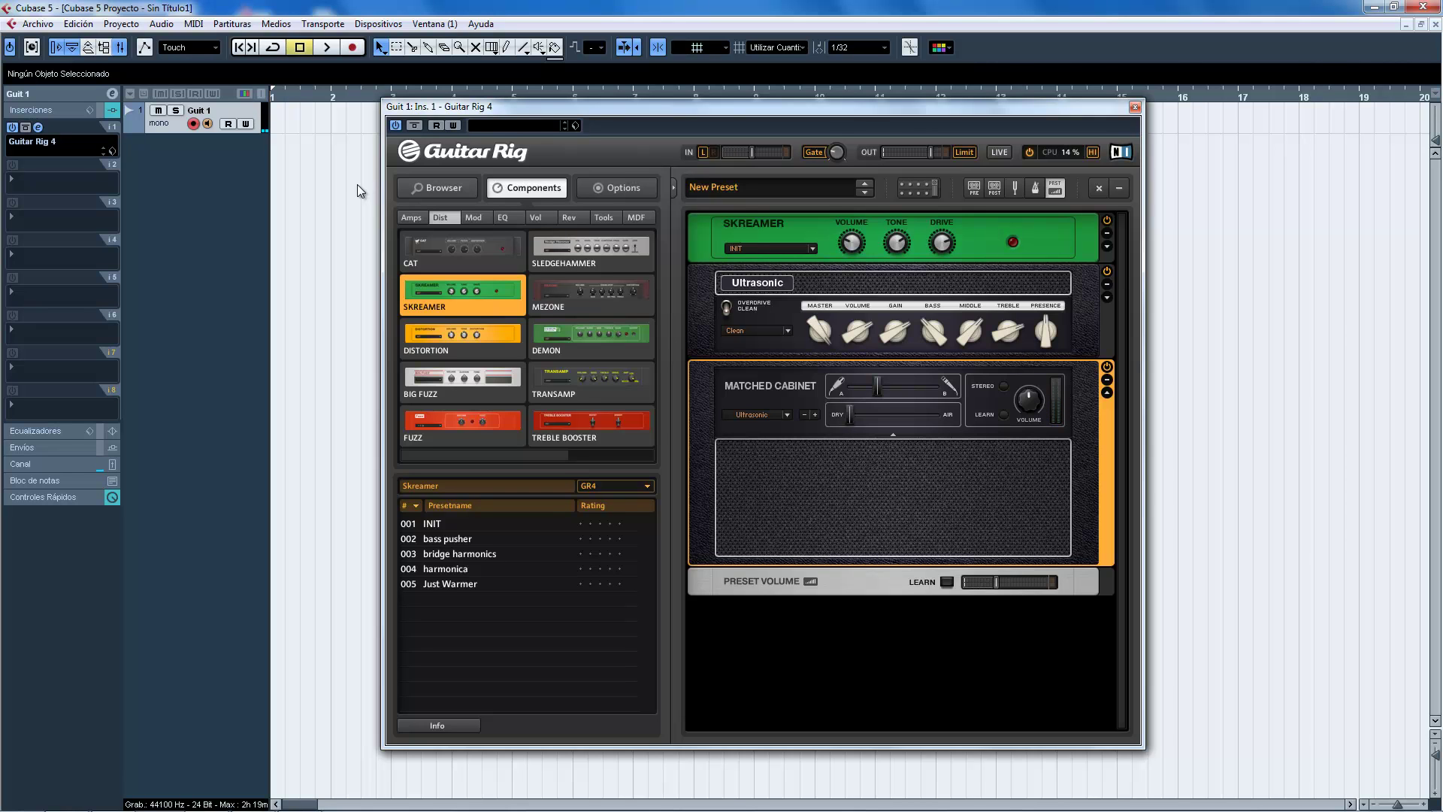
mouse_move(850, 245)
click(728, 306)
click(727, 307)
click(896, 286)
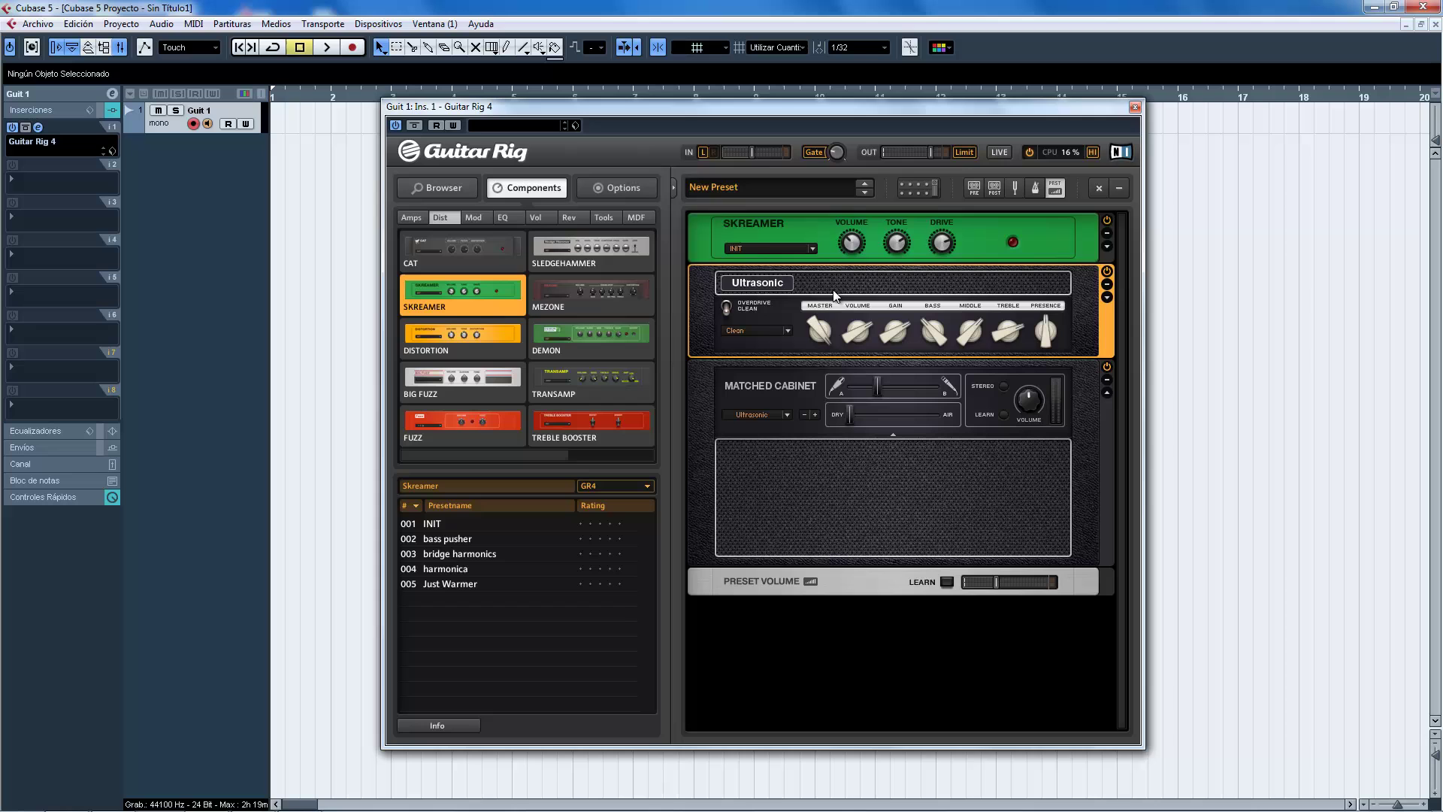
- Compare the Skreamer's component presets, highlighting harmonica, with the full rig presets in the Alternative style, highlighting Foo Monkey Ultra
click(818, 228)
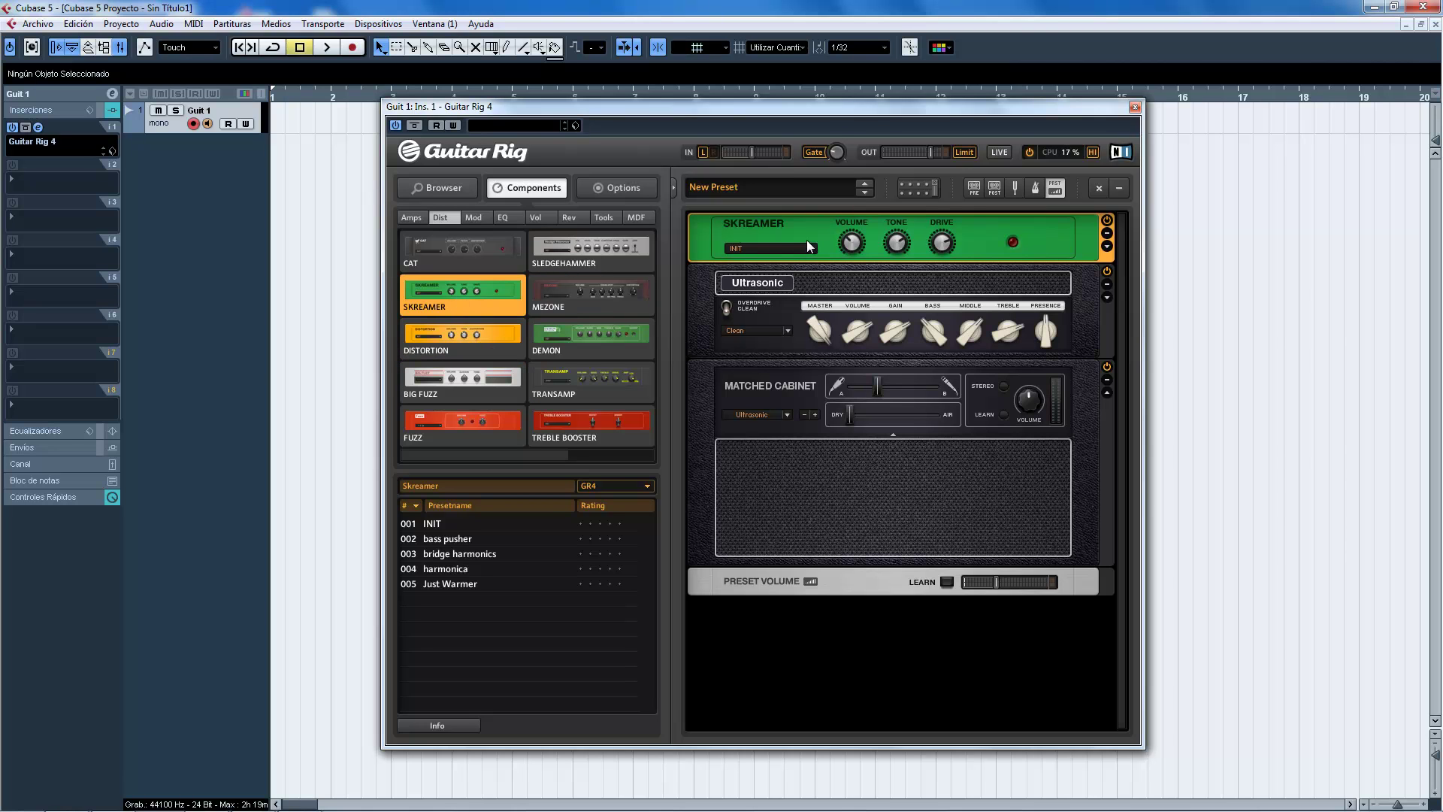
click(447, 572)
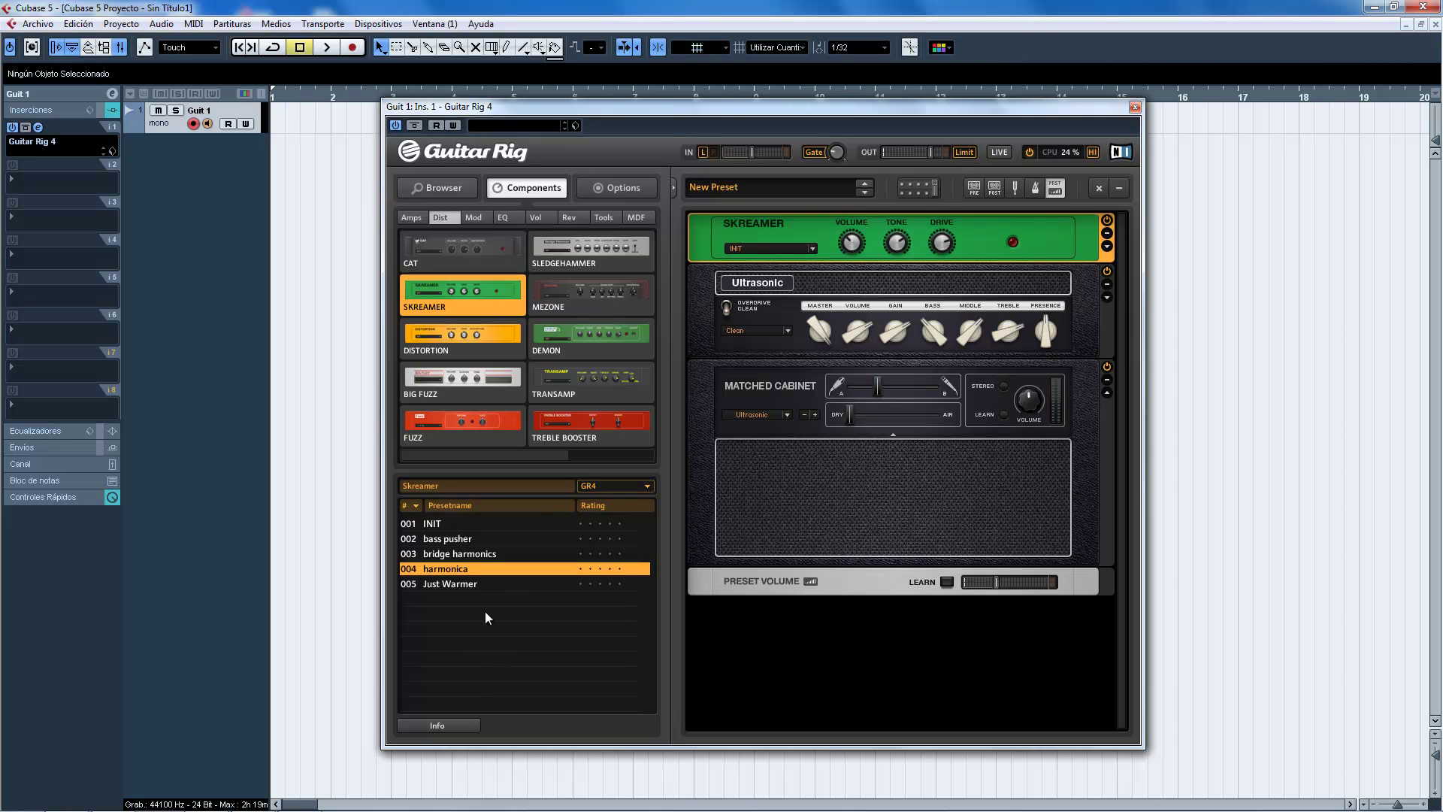
click(440, 185)
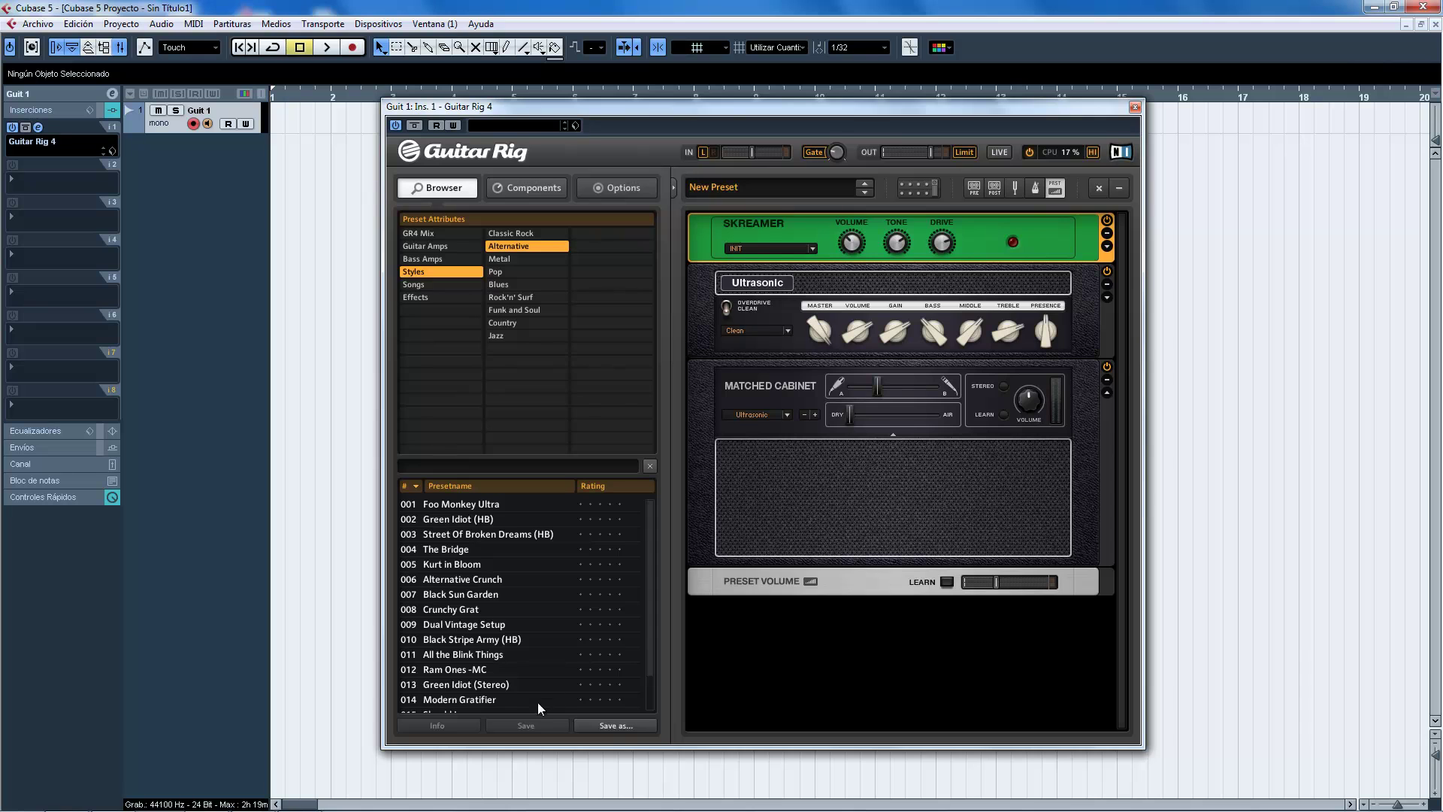
click(447, 507)
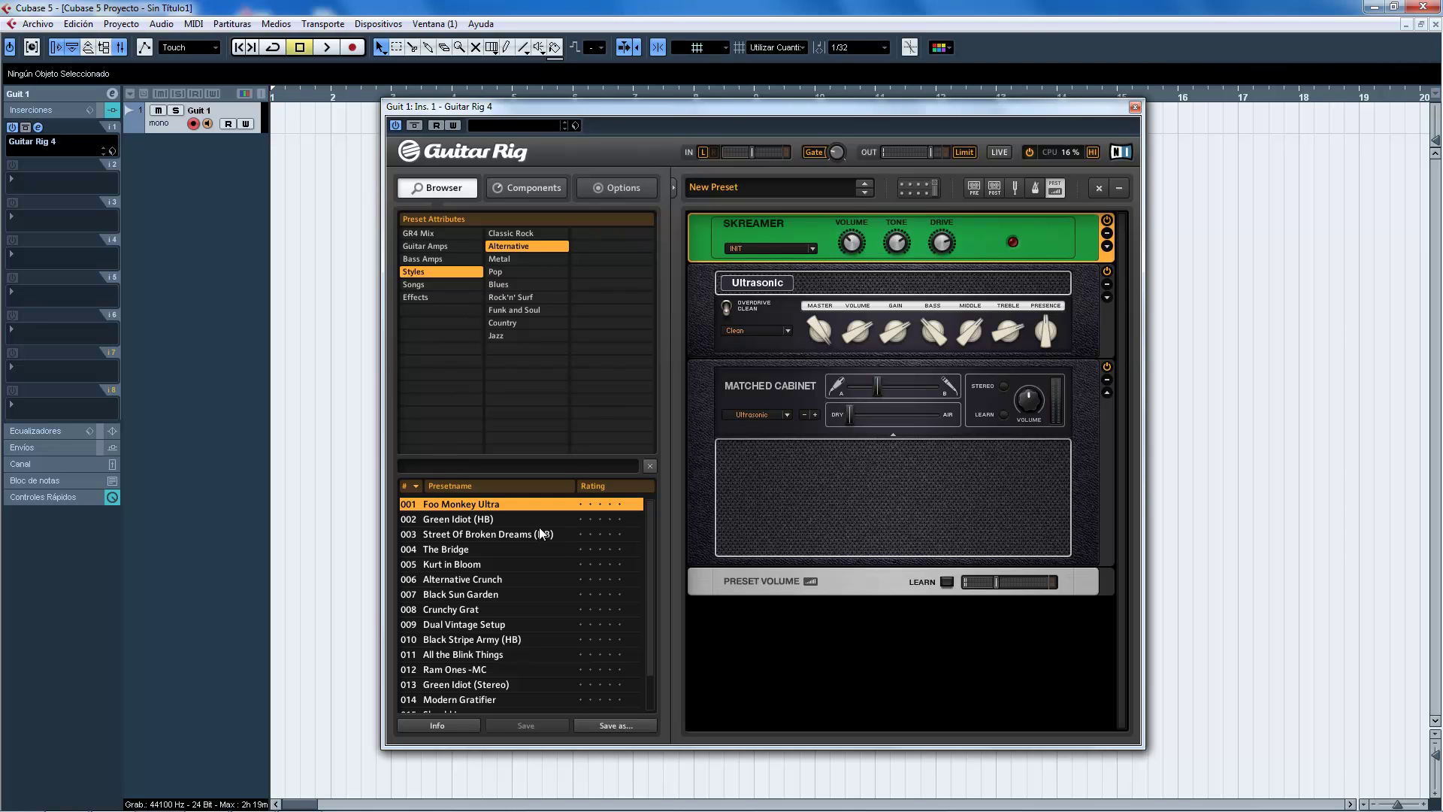
click(538, 186)
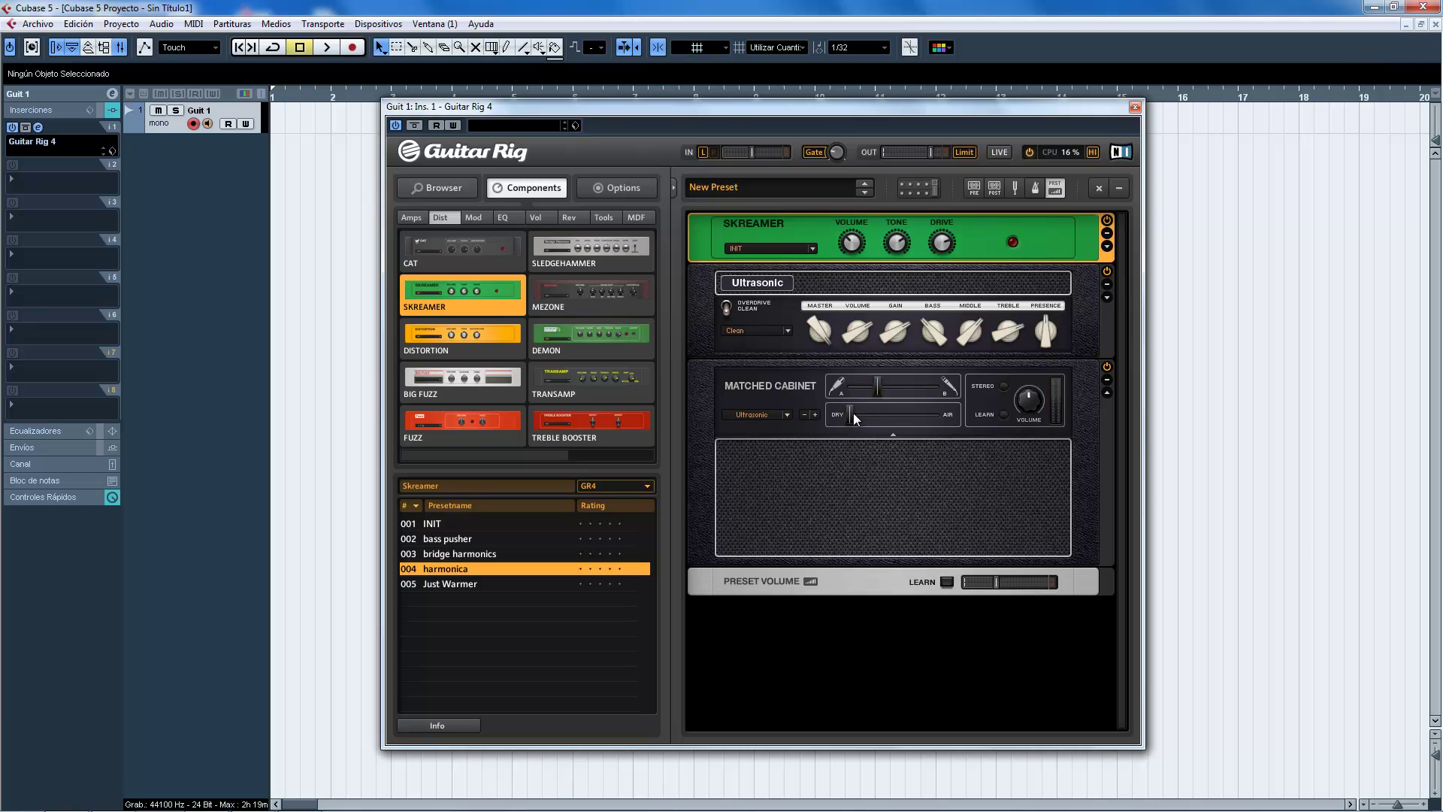
- Look through the modulation components and their presets, including Flanger, Rotator, Tremolo and Electric Lady
click(475, 217)
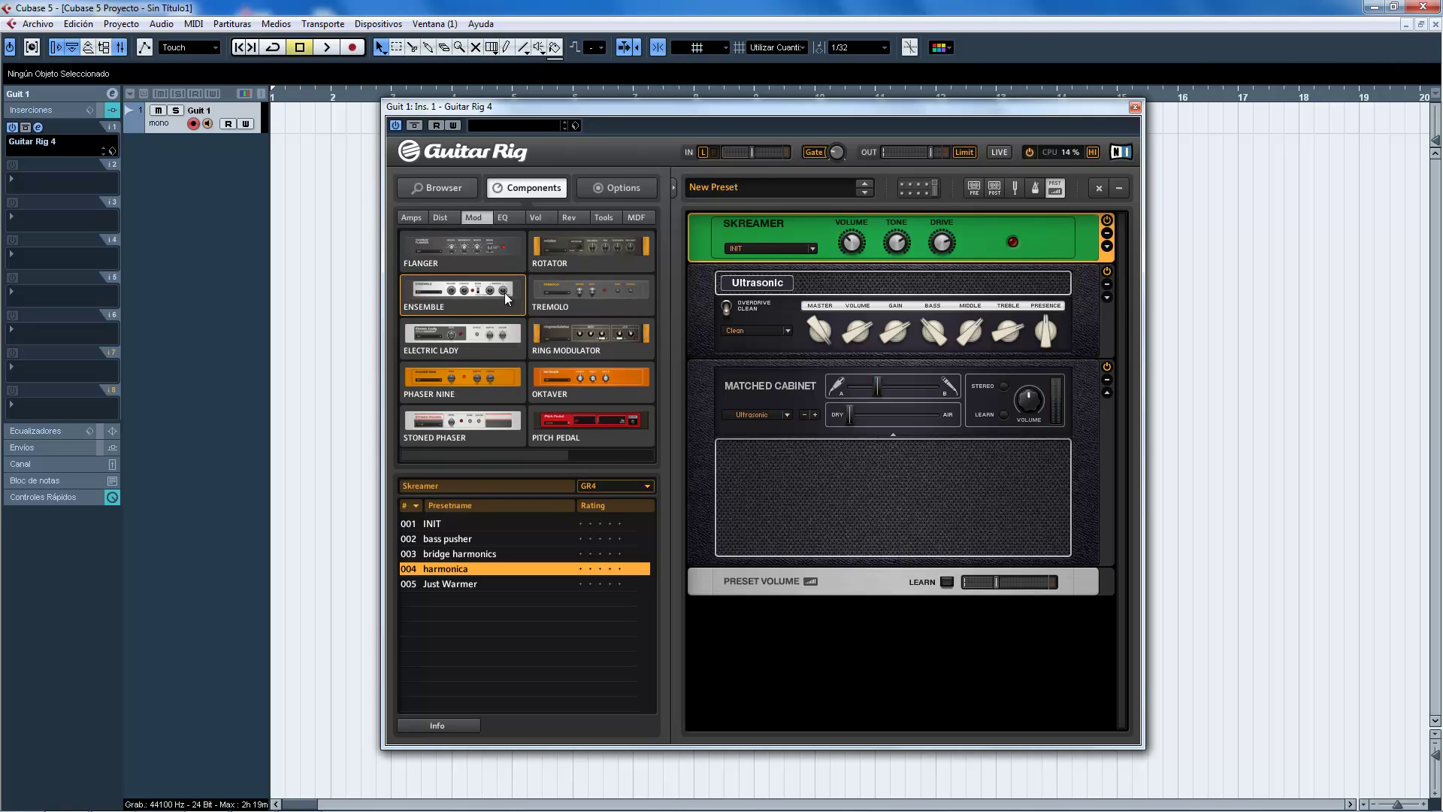
click(448, 259)
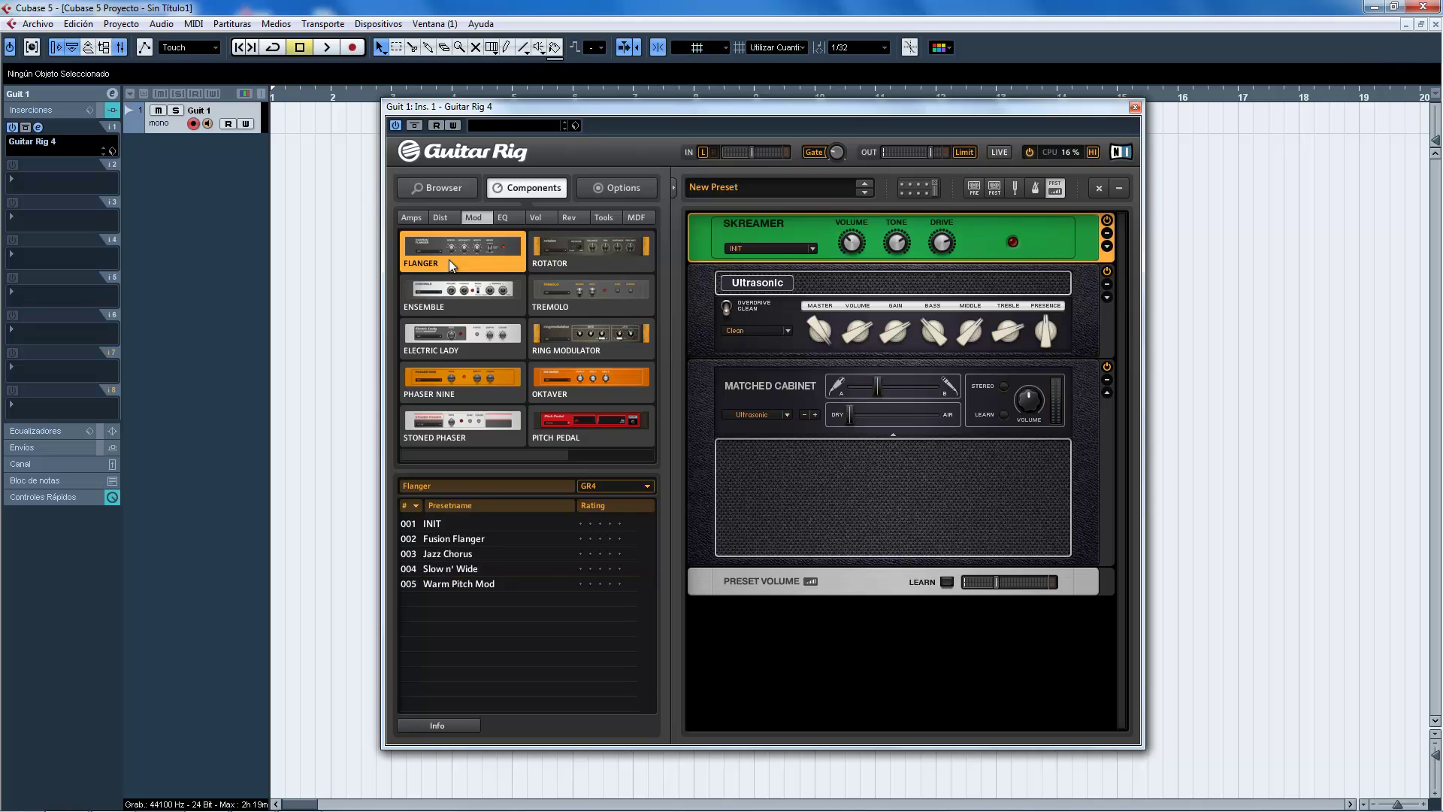
click(615, 259)
click(586, 304)
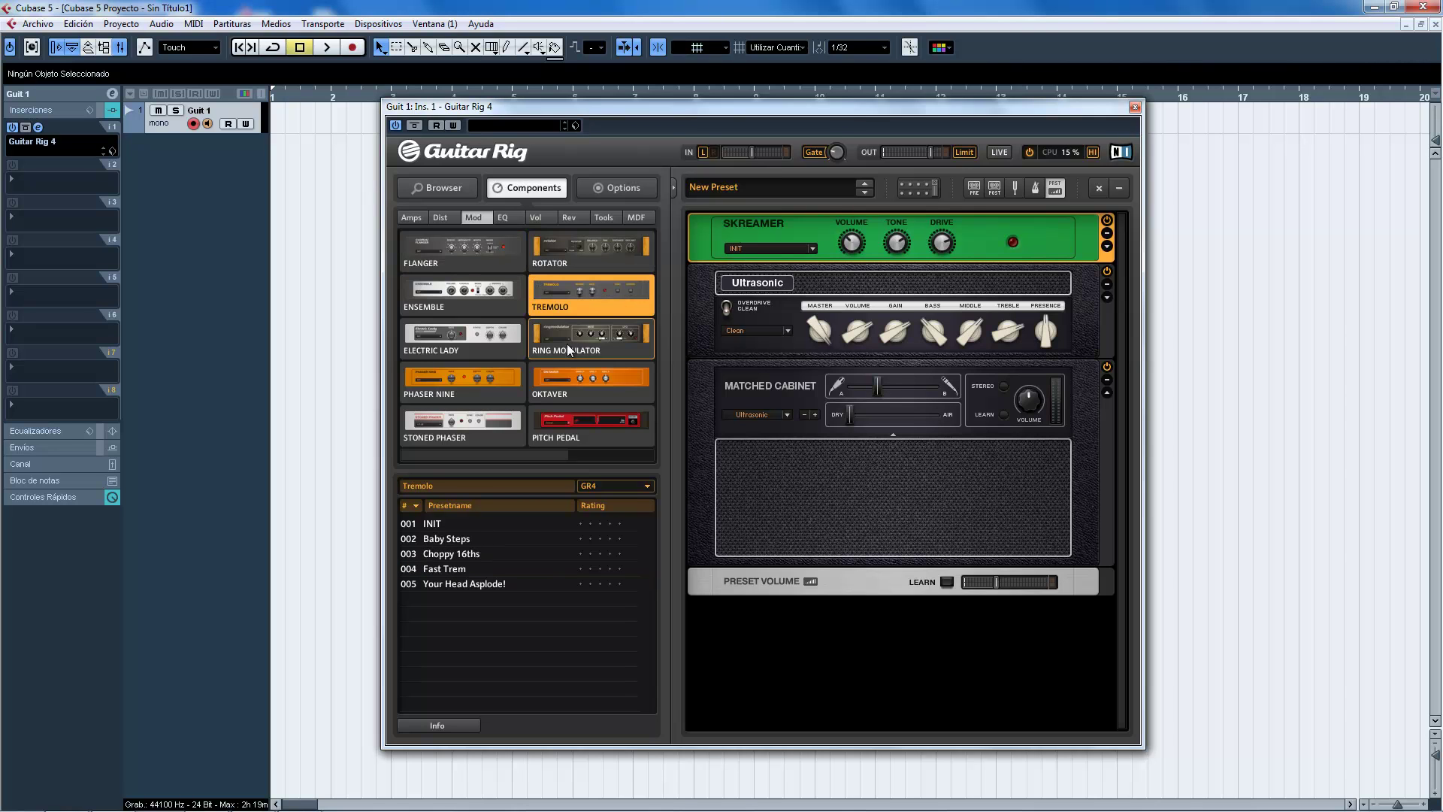
click(468, 342)
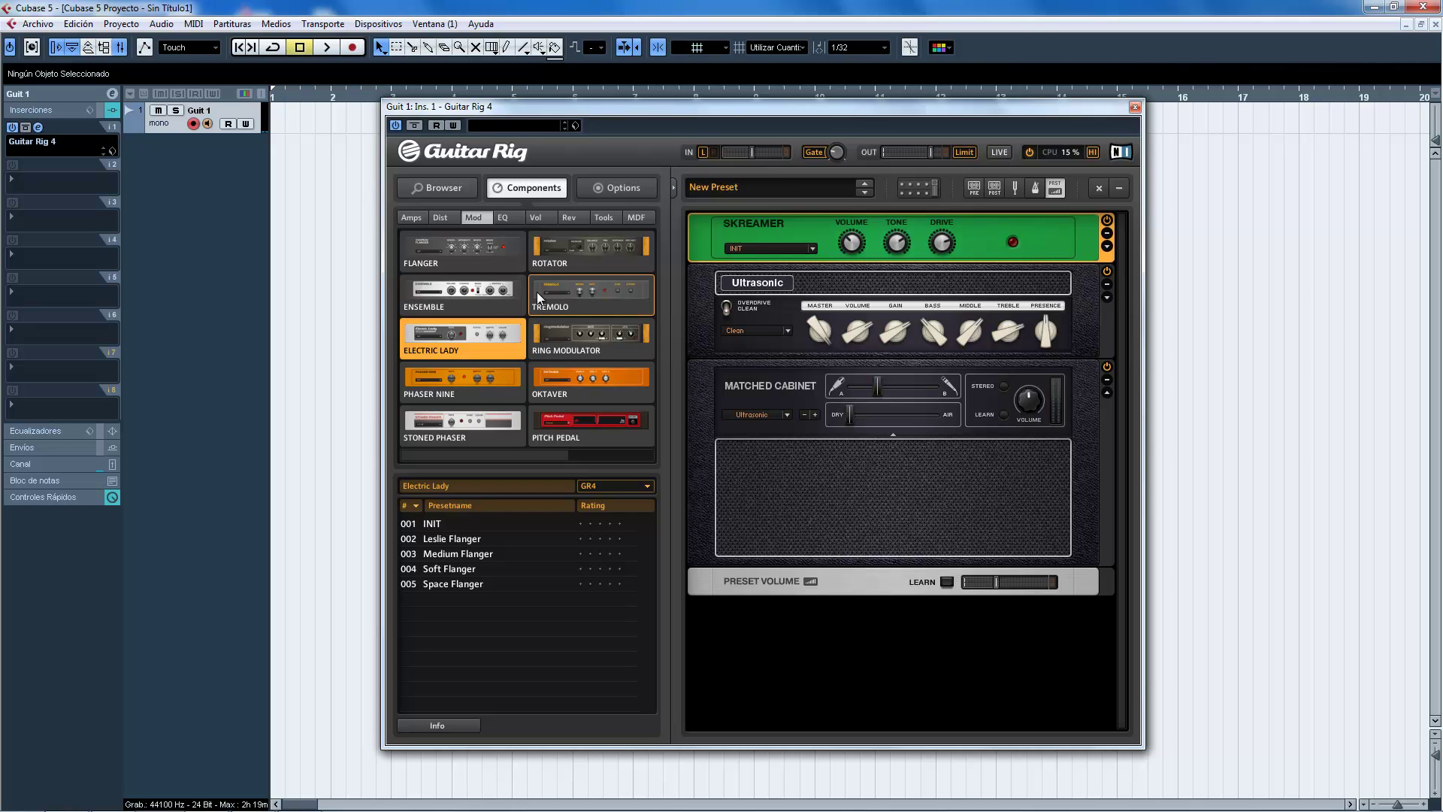
- Add the Wahwah component at the front of the rack and delete the Skreamer
click(509, 217)
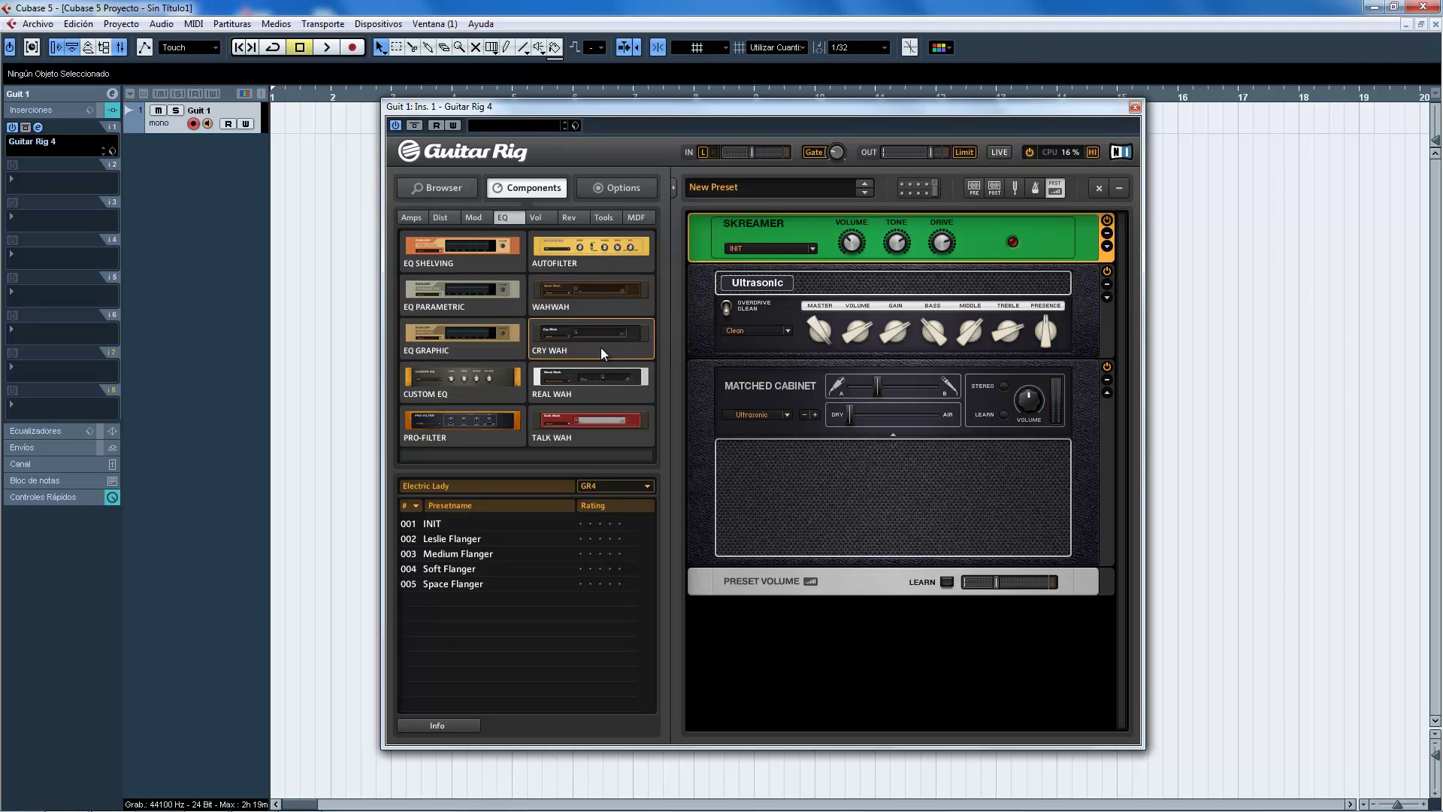
click(605, 293)
drag(593, 291, 801, 230)
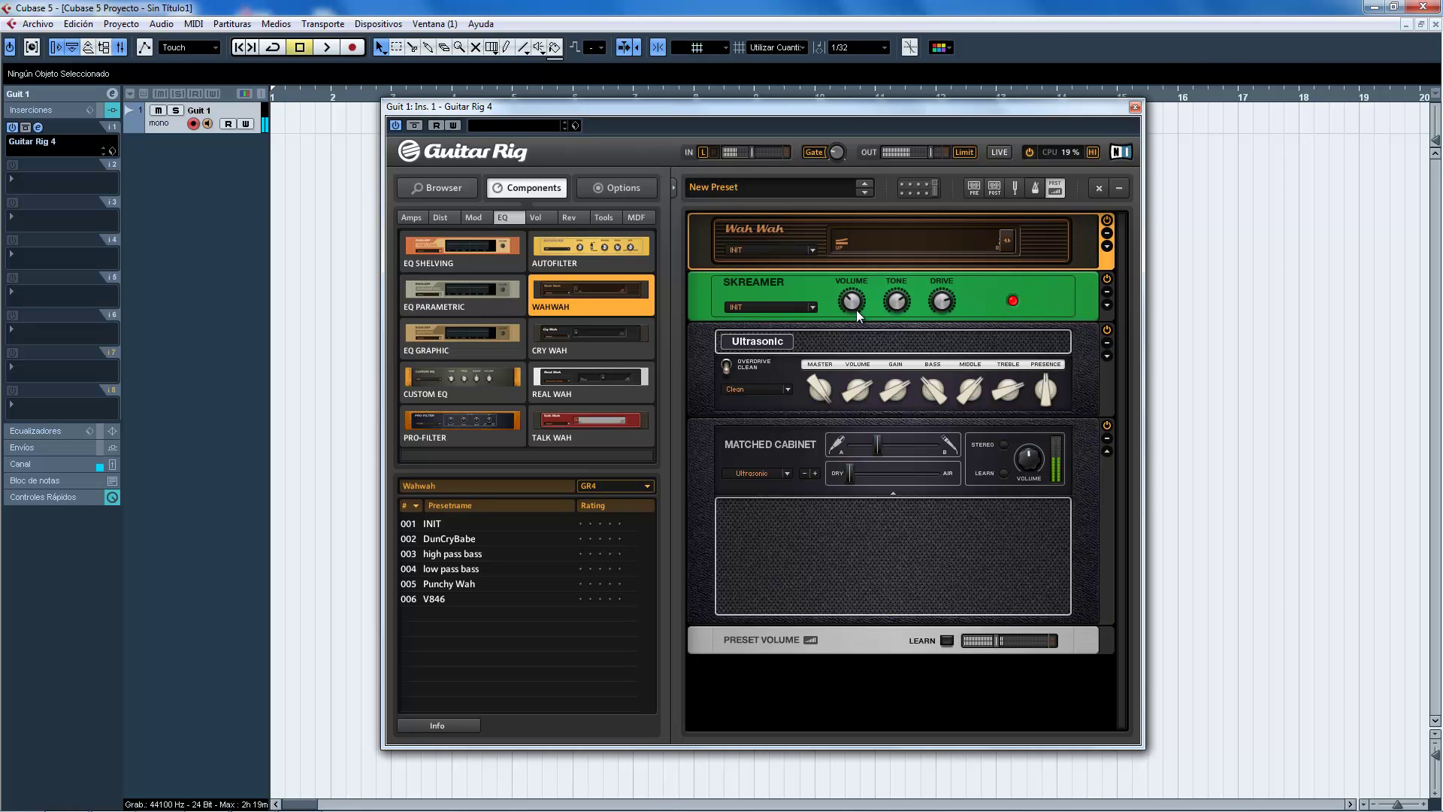
click(809, 290)
key(Delete)
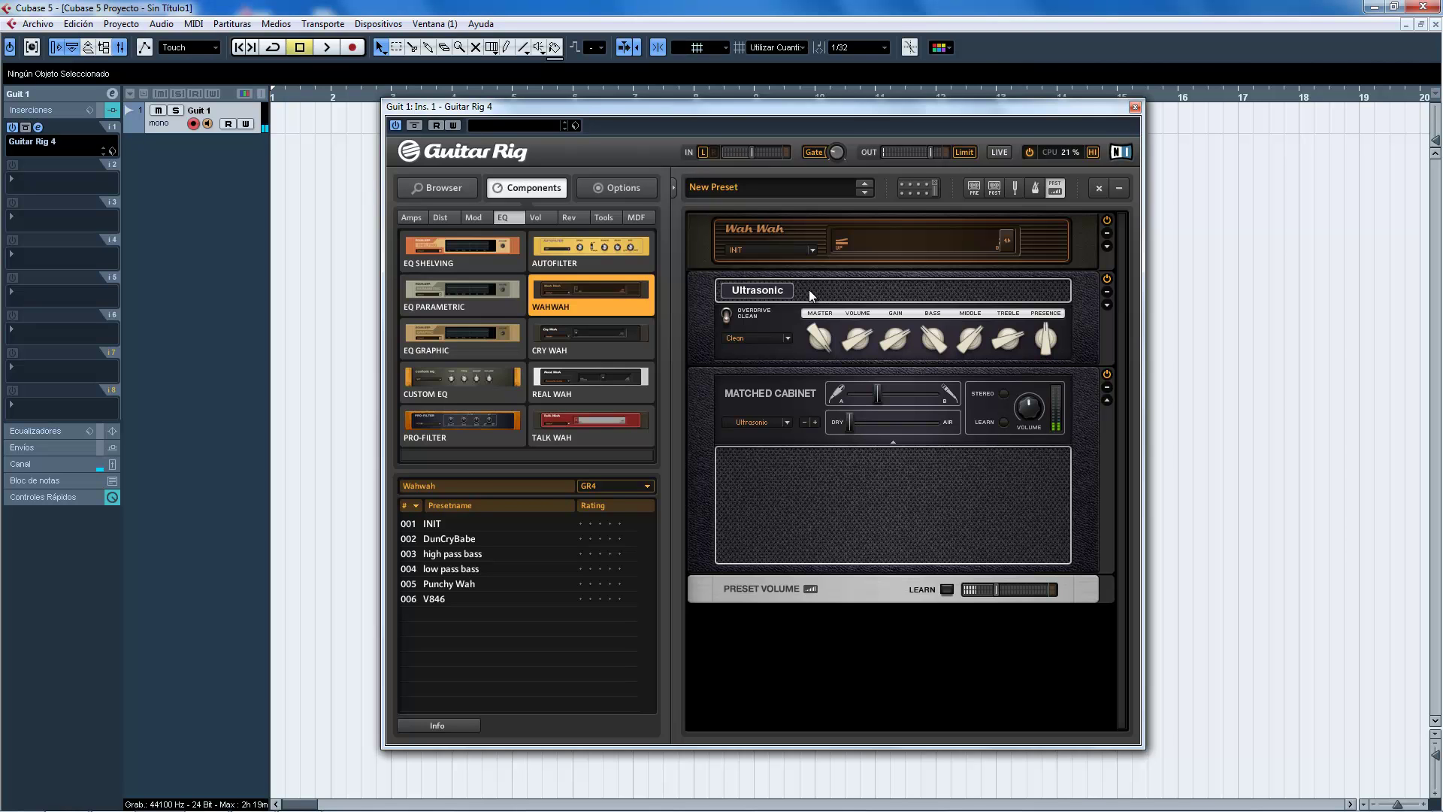
- Load the DunCryBabe preset on the Wah Wah, sweep its pedal, and briefly show the virtual foot controller
click(770, 218)
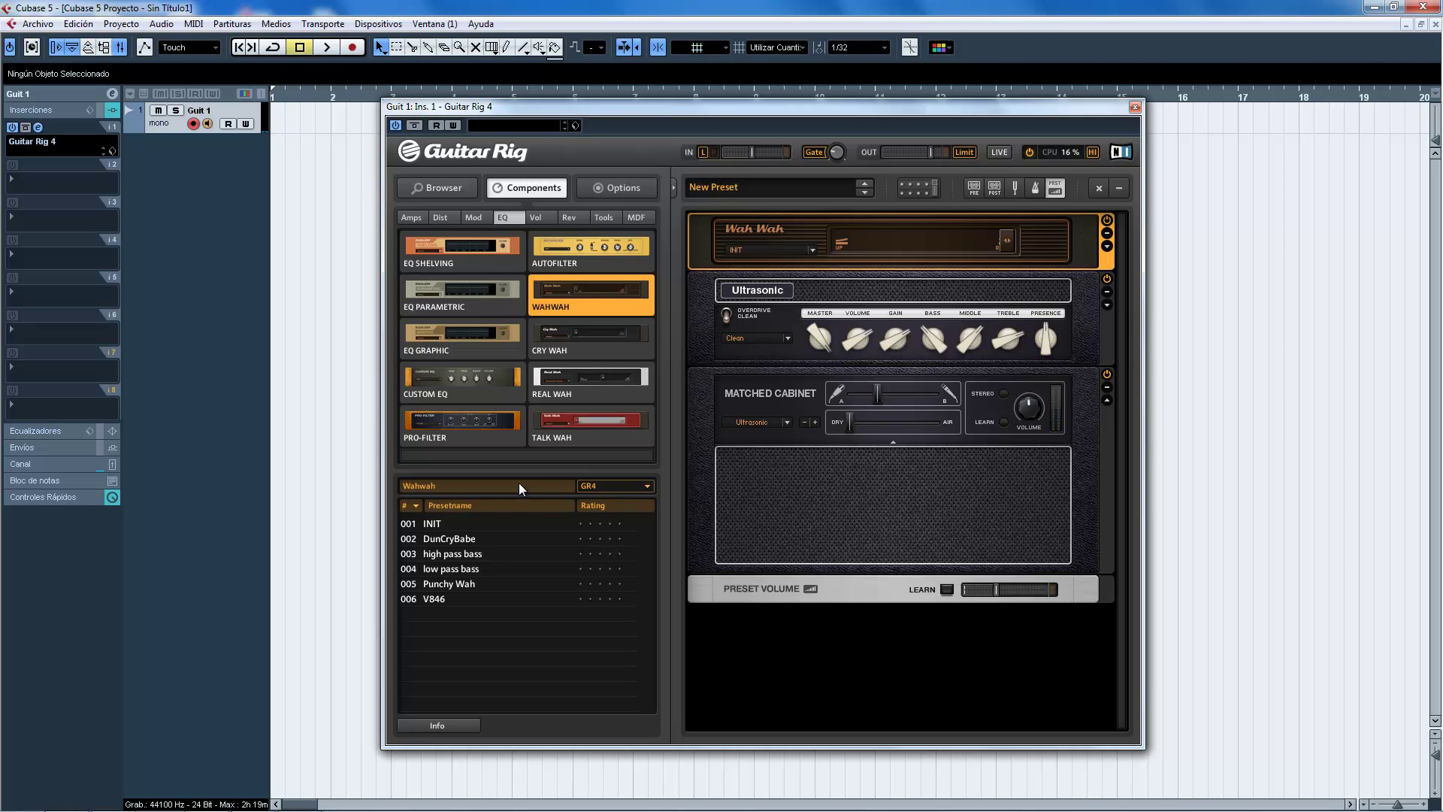
click(454, 541)
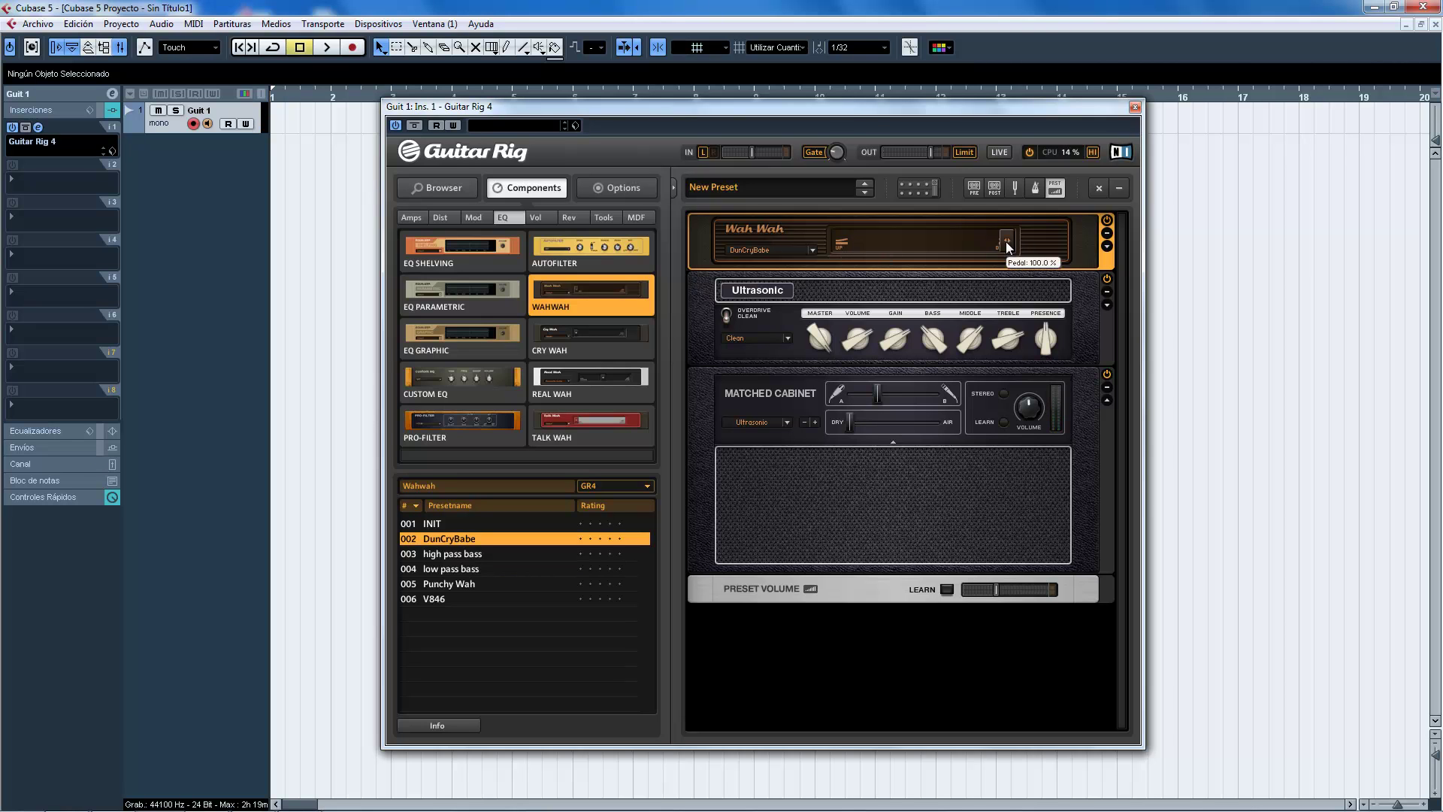
mouse_move(1013, 242)
drag(1012, 241, 911, 241)
click(917, 192)
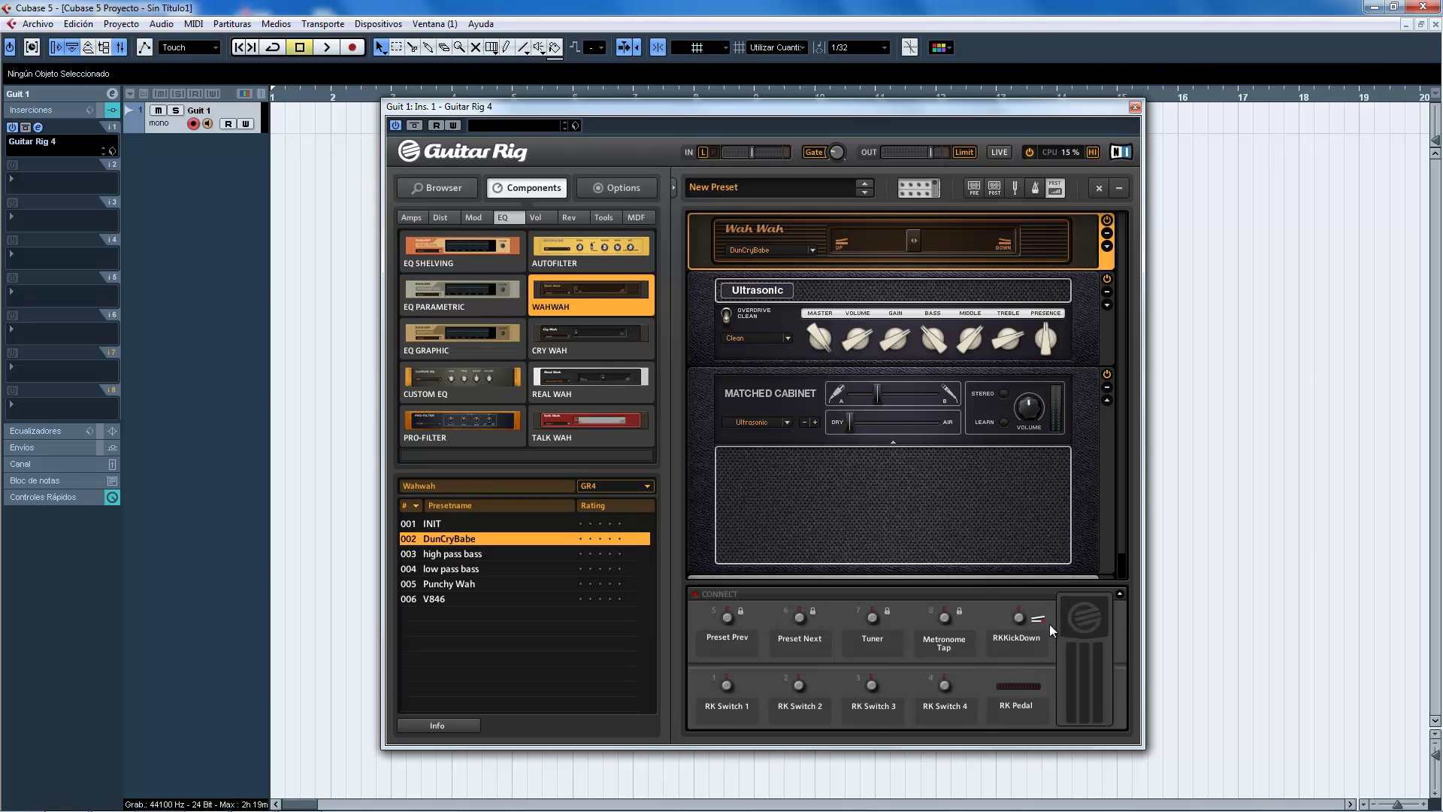
click(931, 194)
drag(904, 248, 1021, 250)
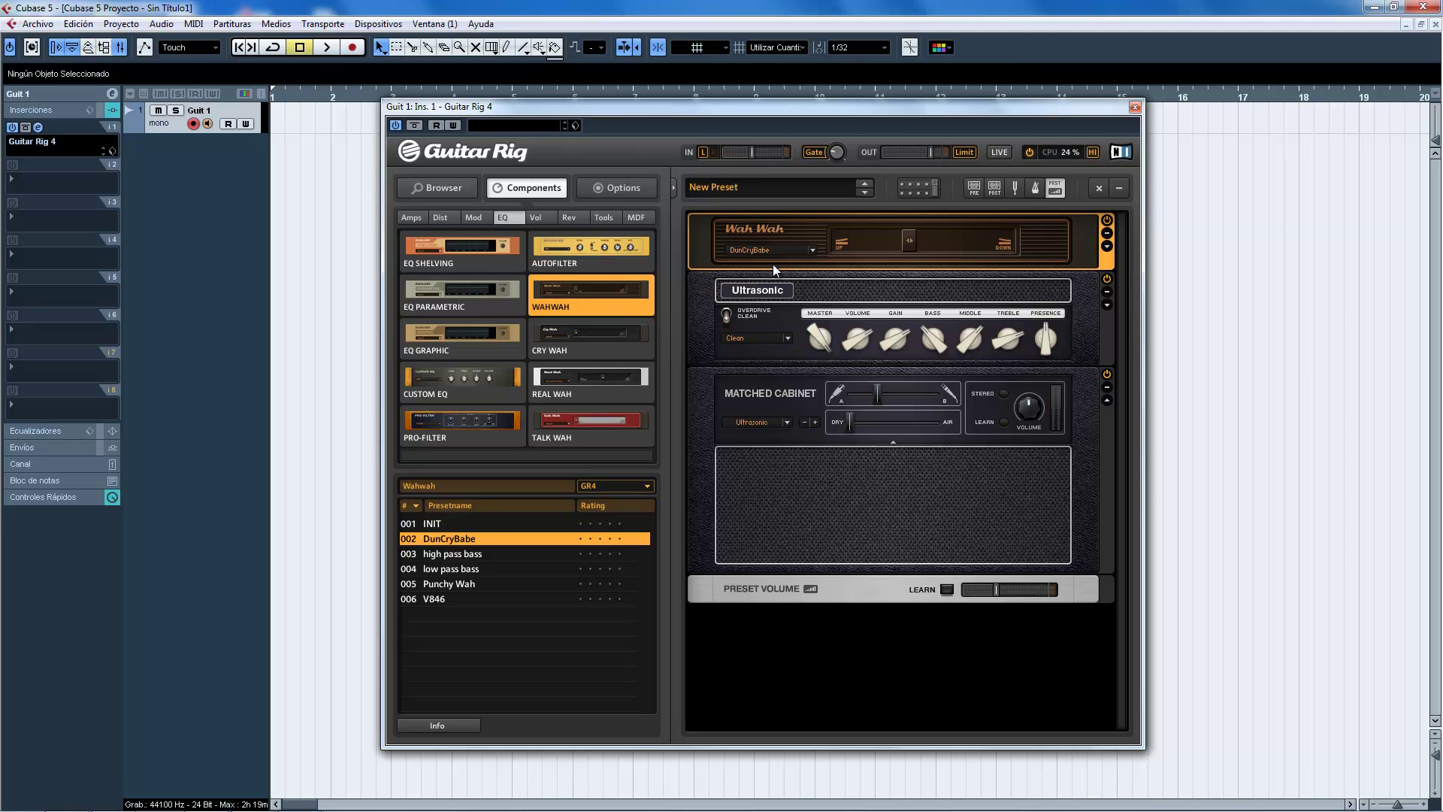
- Delete the Wah Wah from the rack
click(814, 238)
key(Delete)
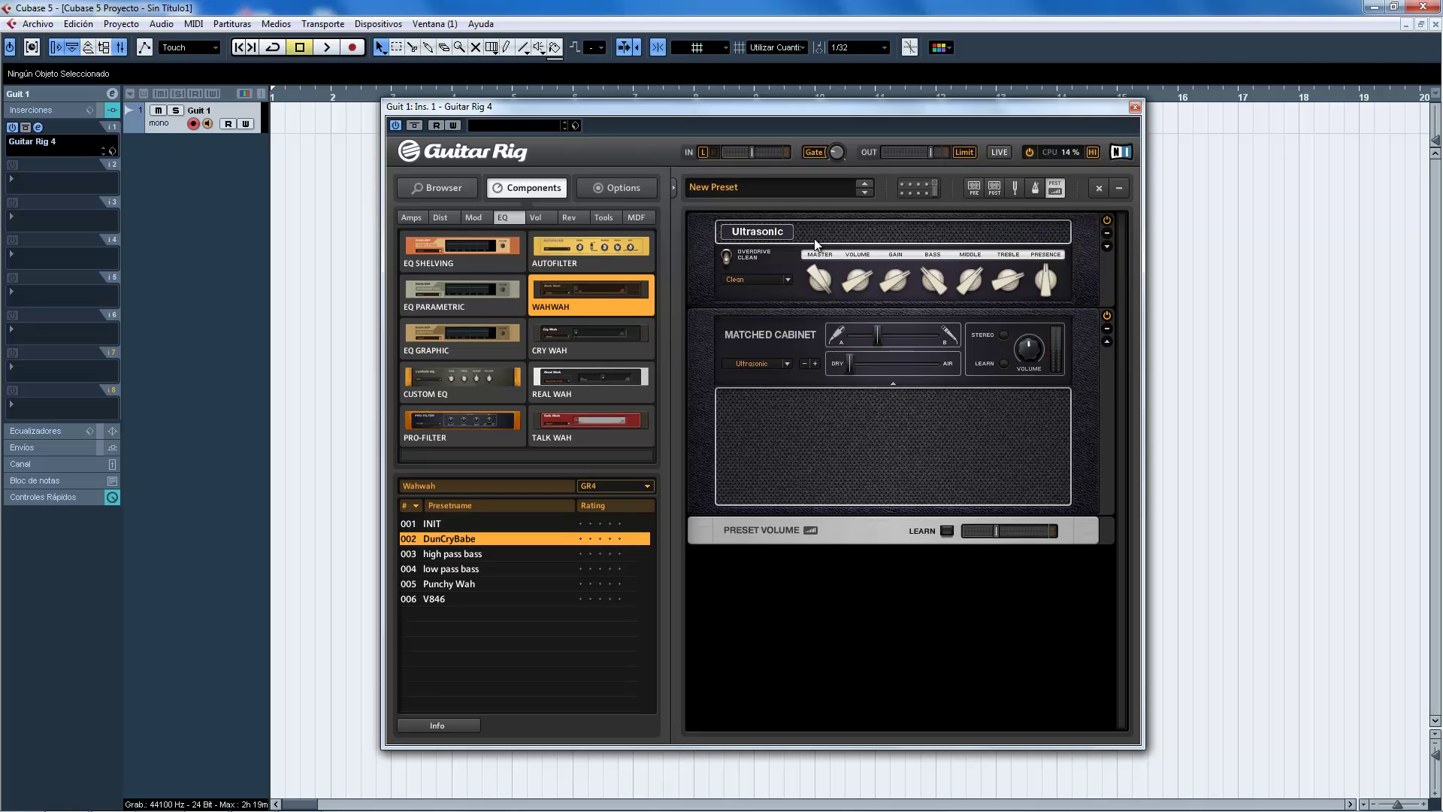
- Look through the volume components, including Tube Compressor, Volume Pedal, Limiter, Noise Gate, Noise Reduction and Stomp Compressor
click(535, 219)
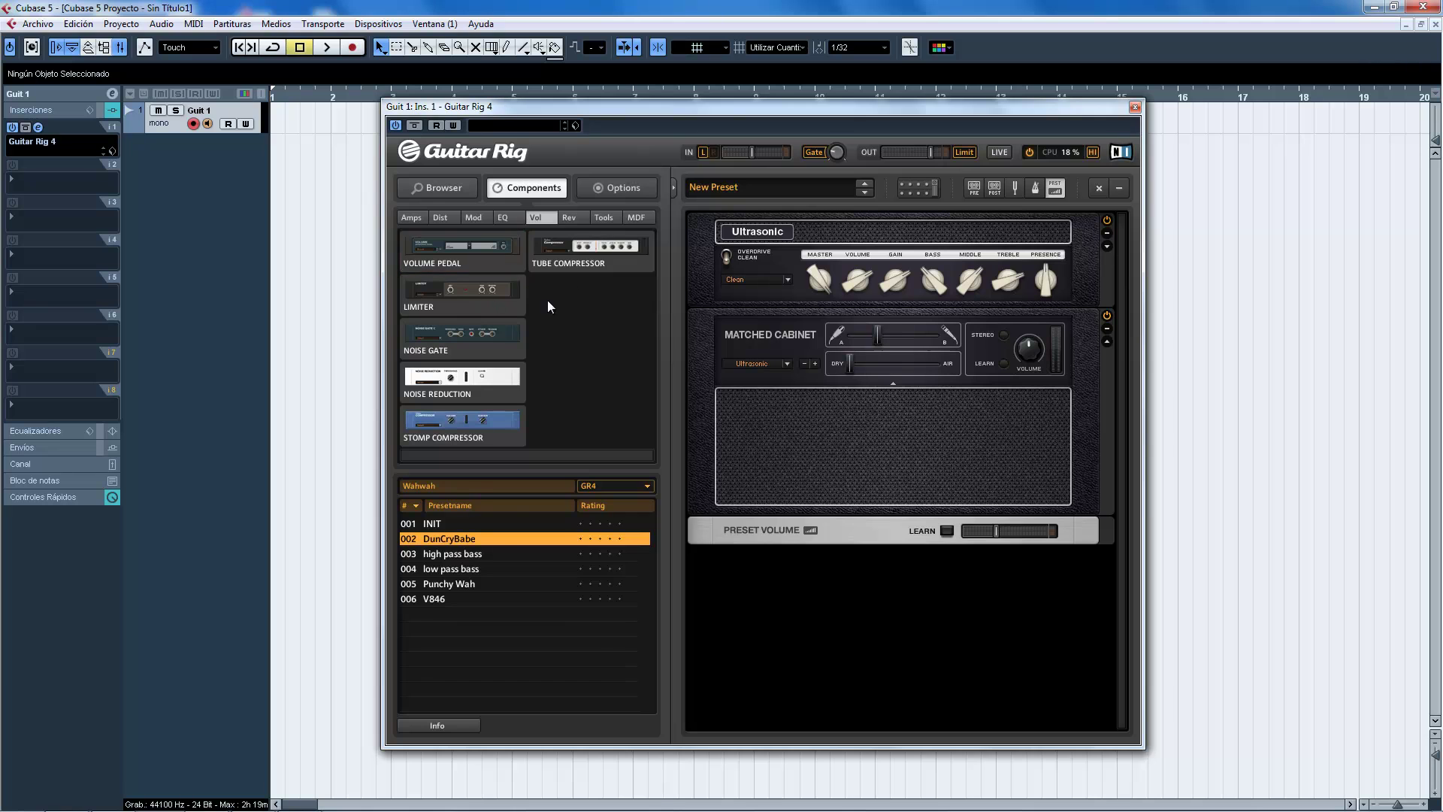
click(593, 256)
click(485, 249)
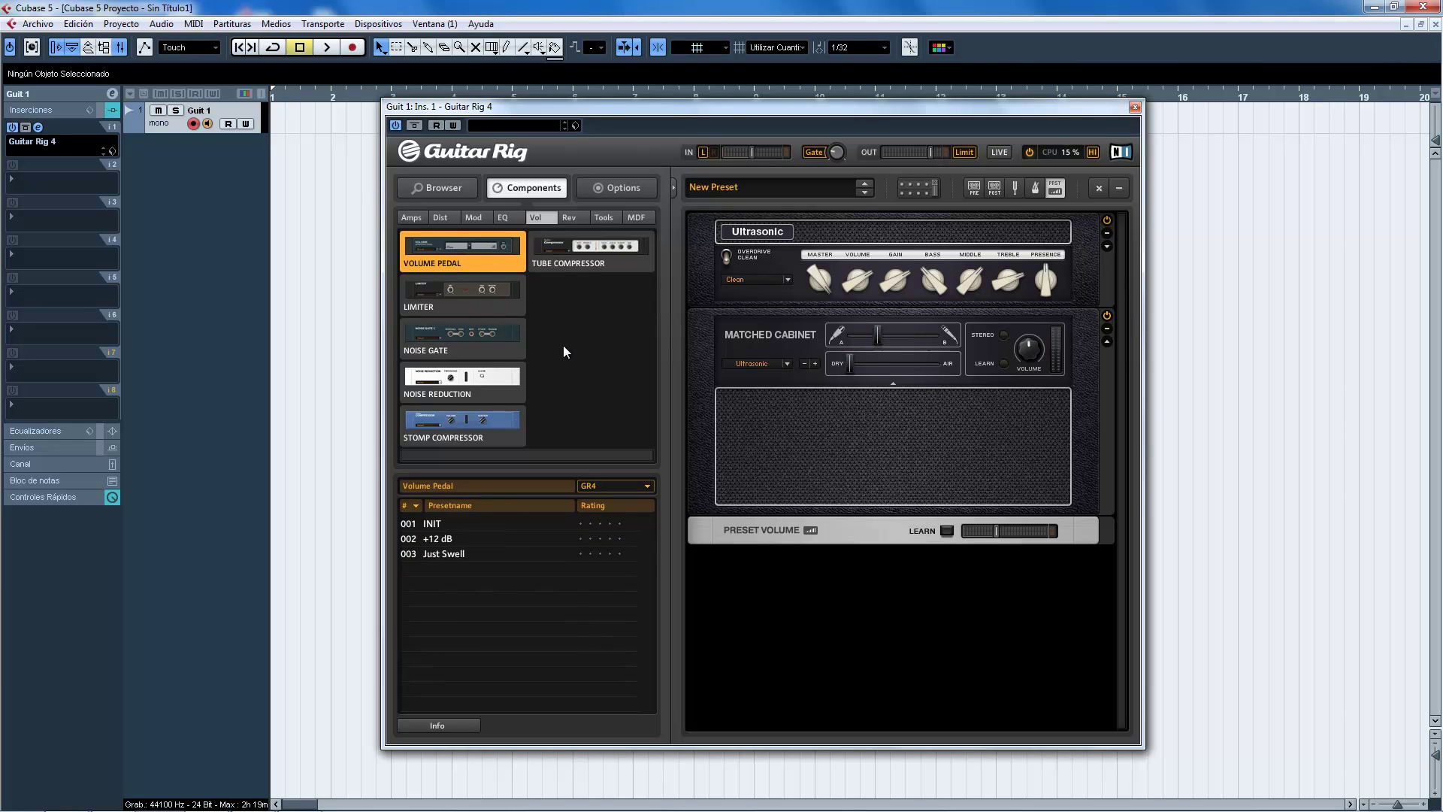
click(455, 304)
click(450, 331)
click(499, 384)
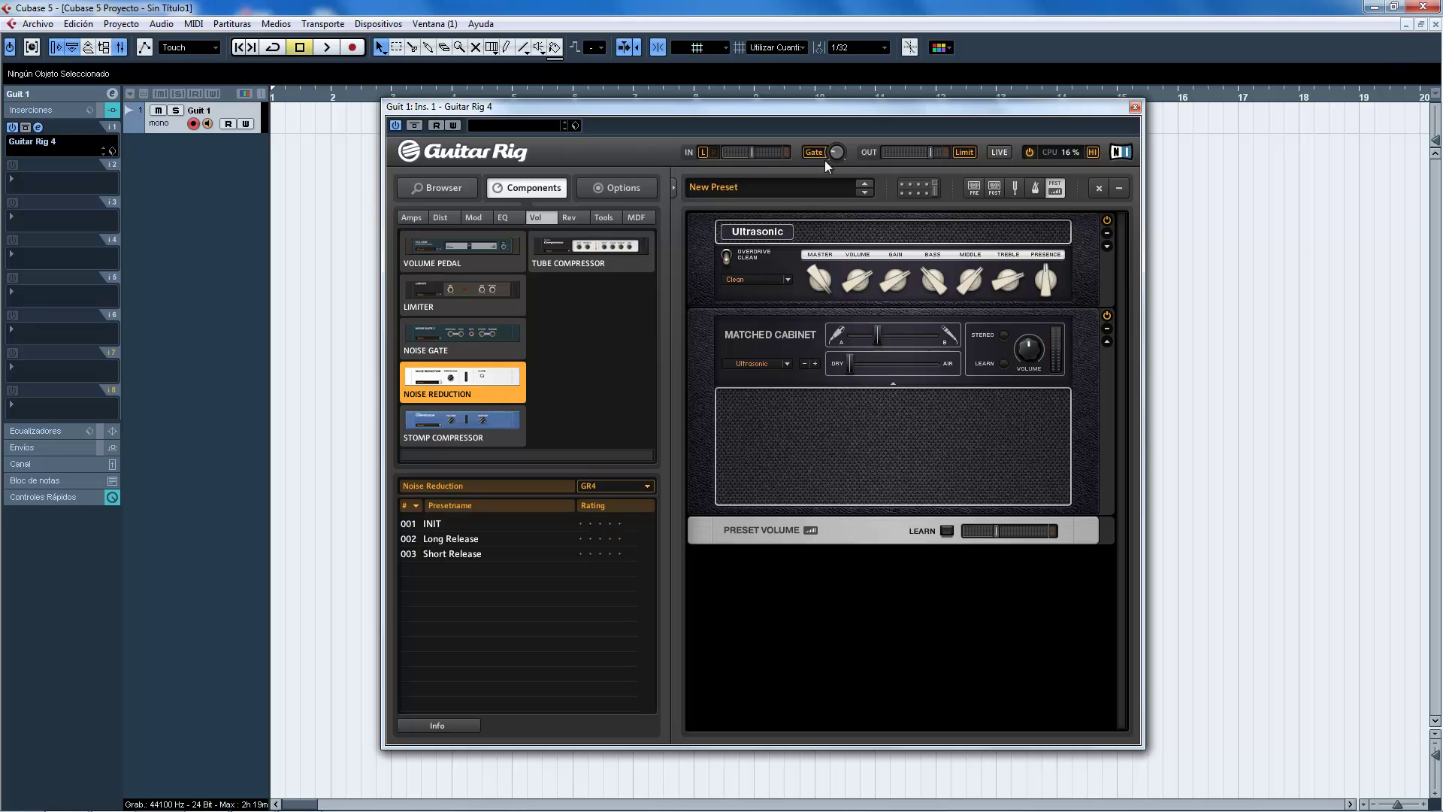
click(481, 427)
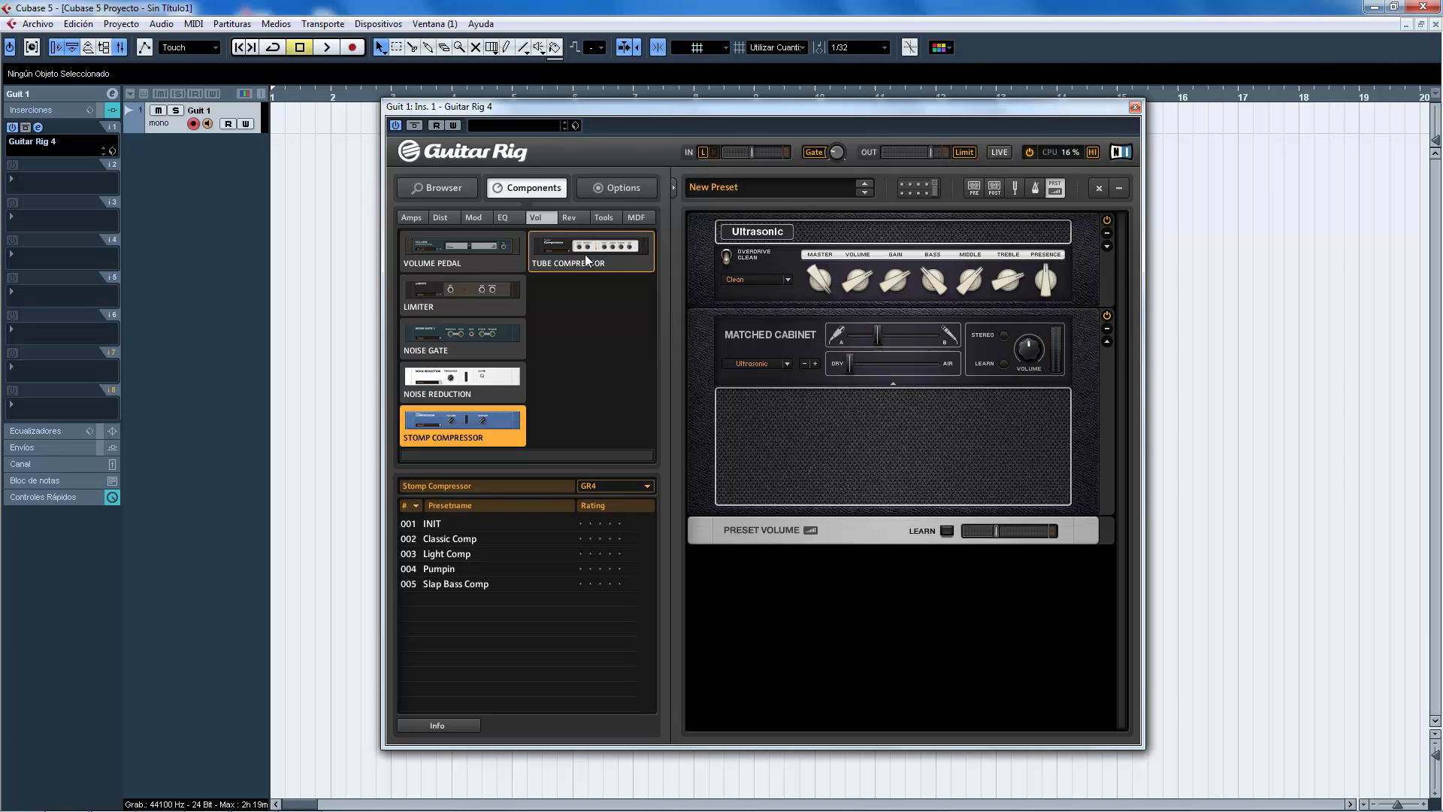
- Browse the reverb and delay components and add the Quad Delay below the Matched Cabinet
drag(548, 113, 574, 130)
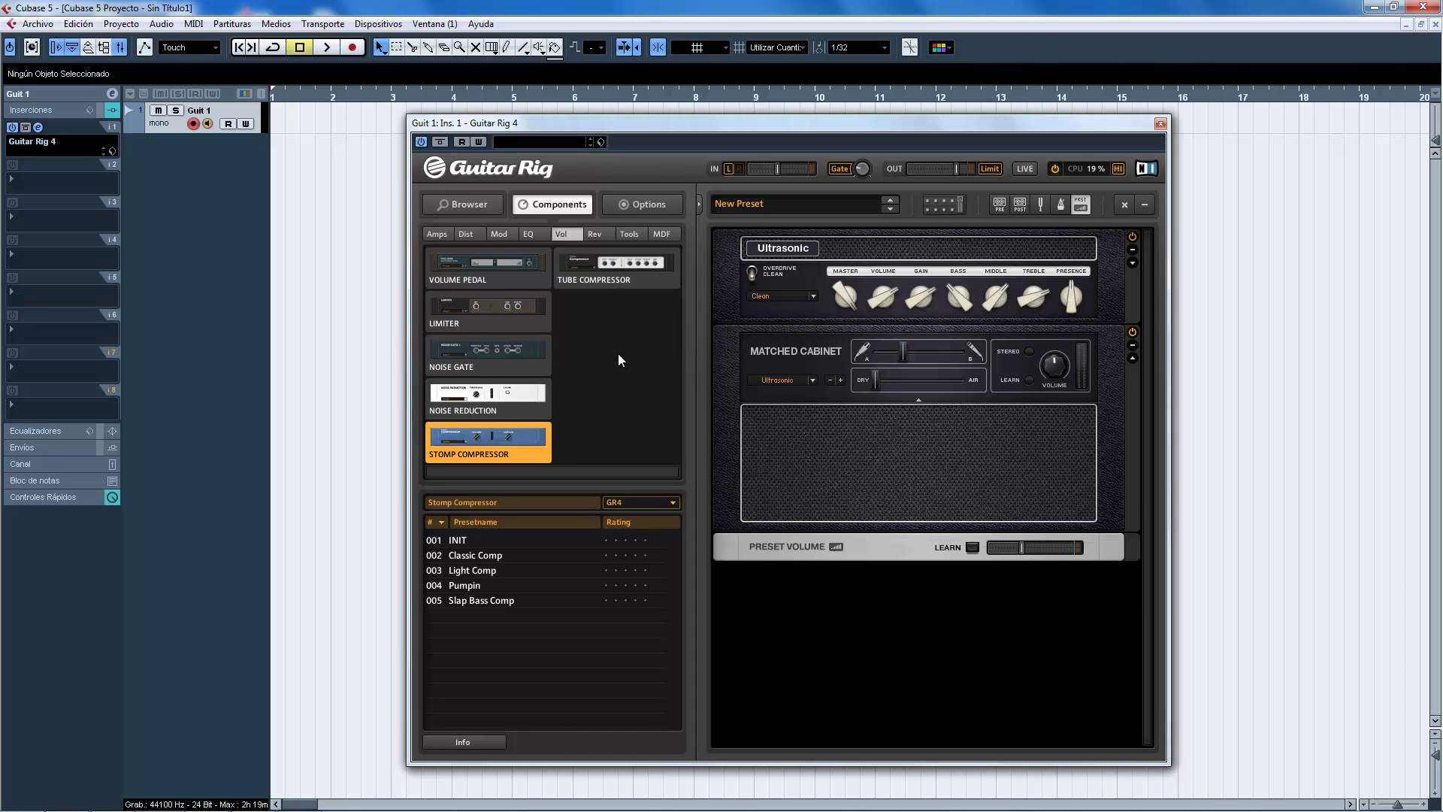
click(599, 234)
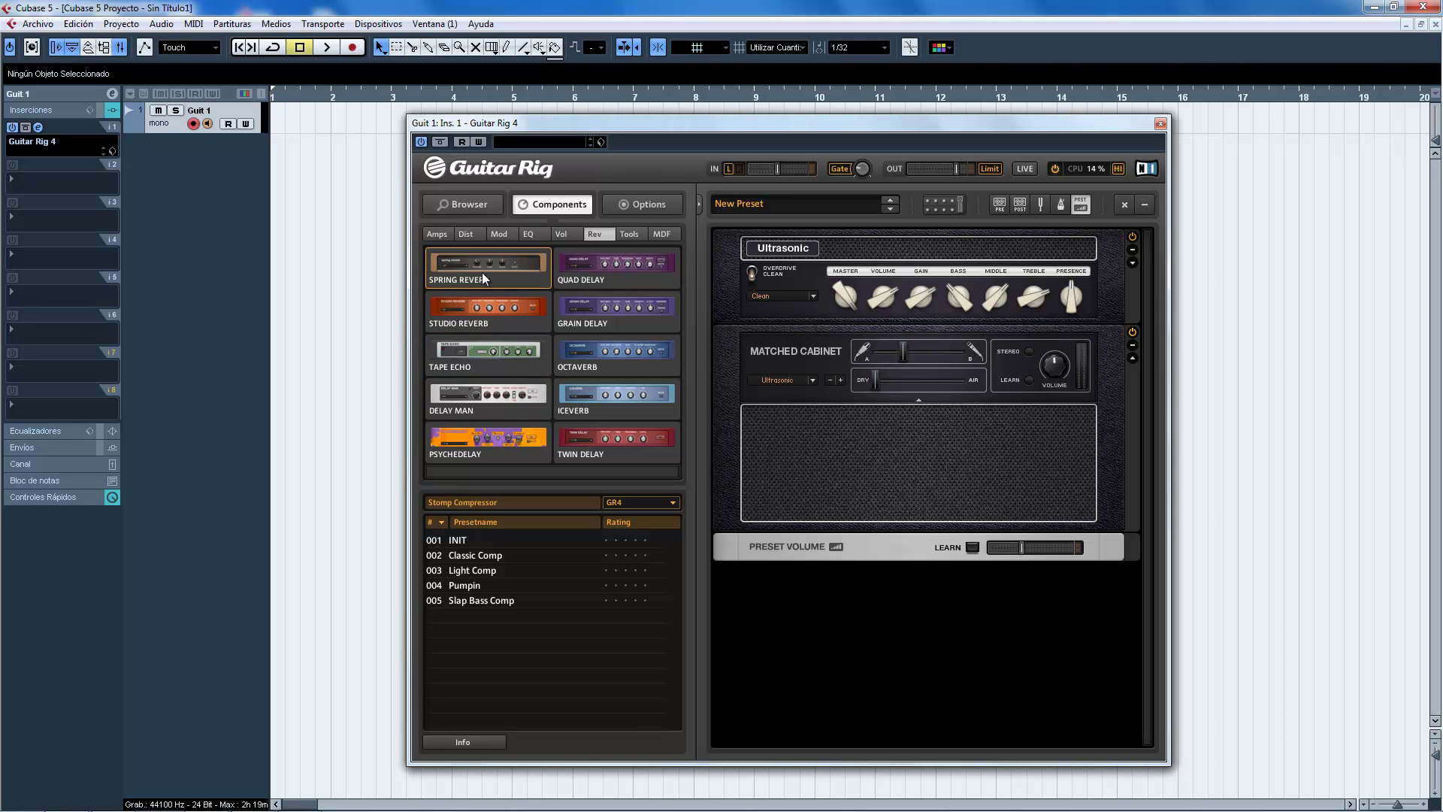
click(468, 395)
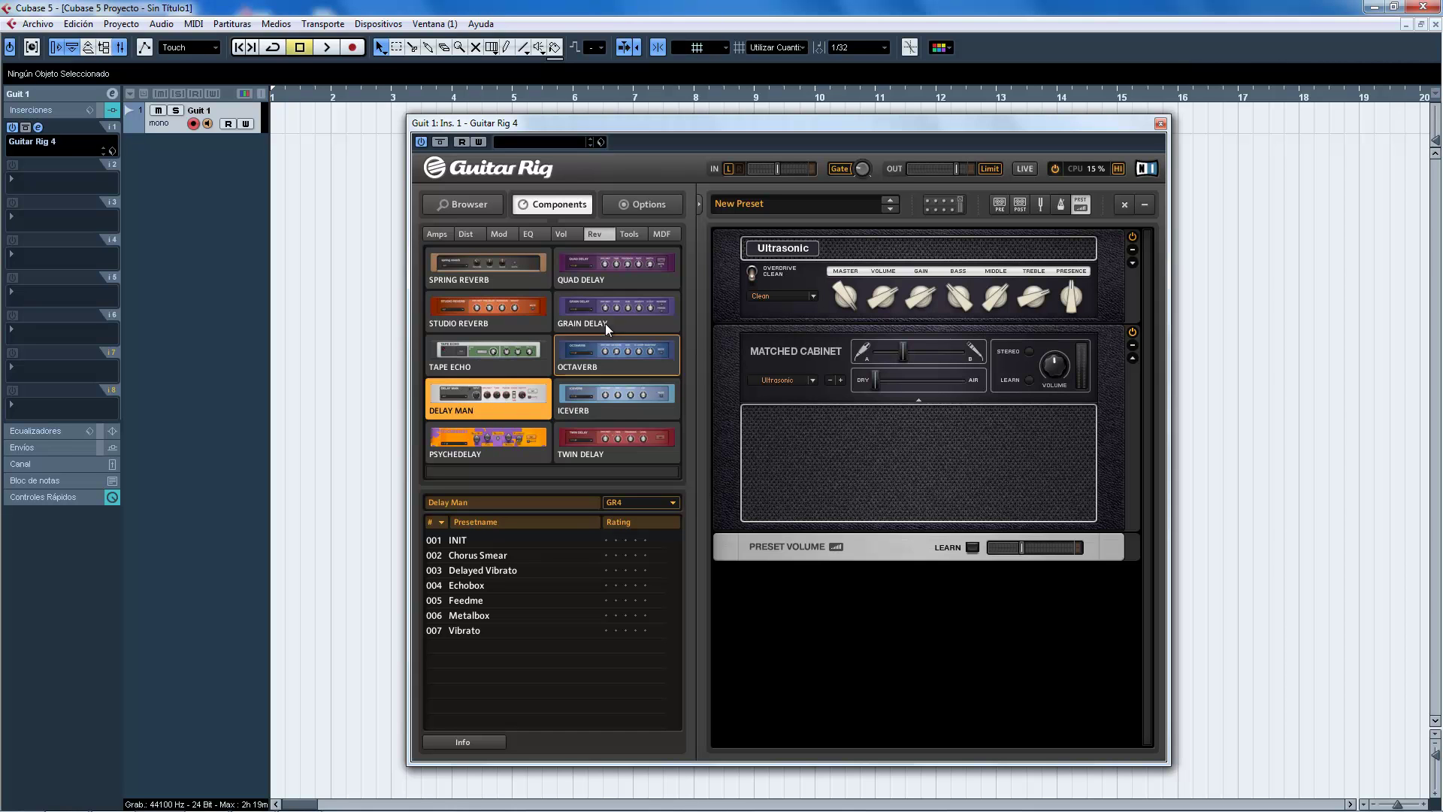
click(593, 280)
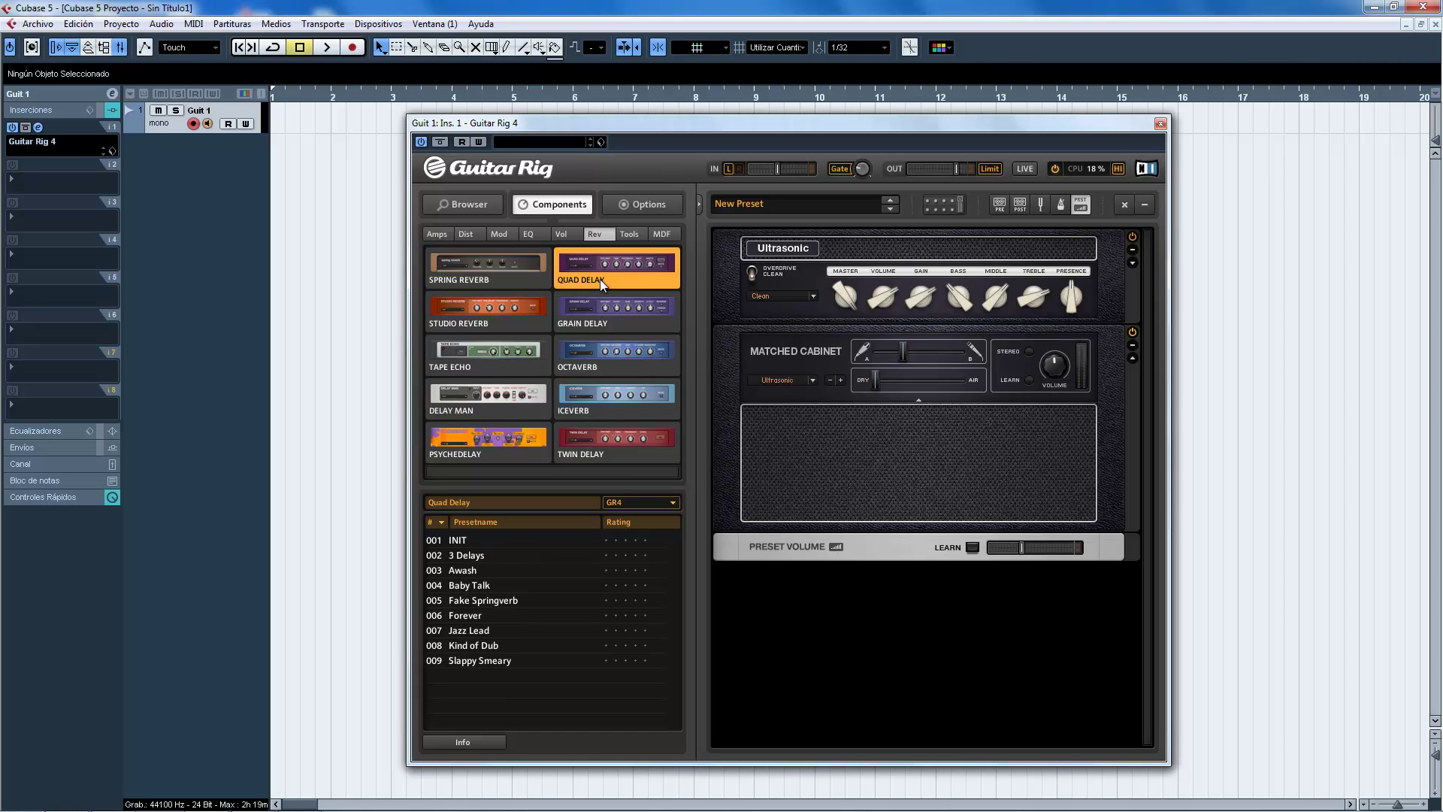
drag(607, 275, 860, 520)
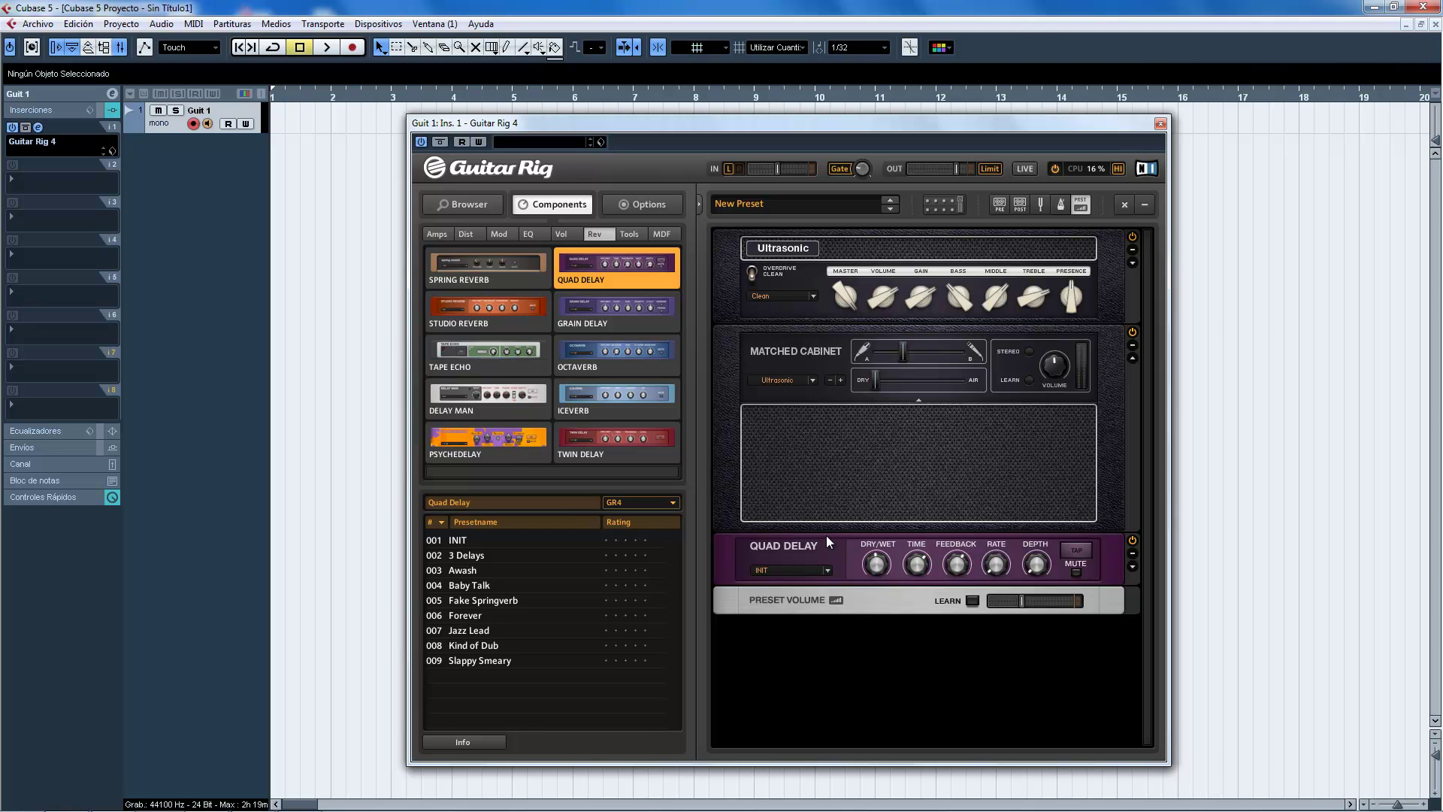
- Add a Quad Delay with the 3 Delays preset and delete the INIT Quad Delay, leaving 3 Delays as the chosen preset
double_click(490, 556)
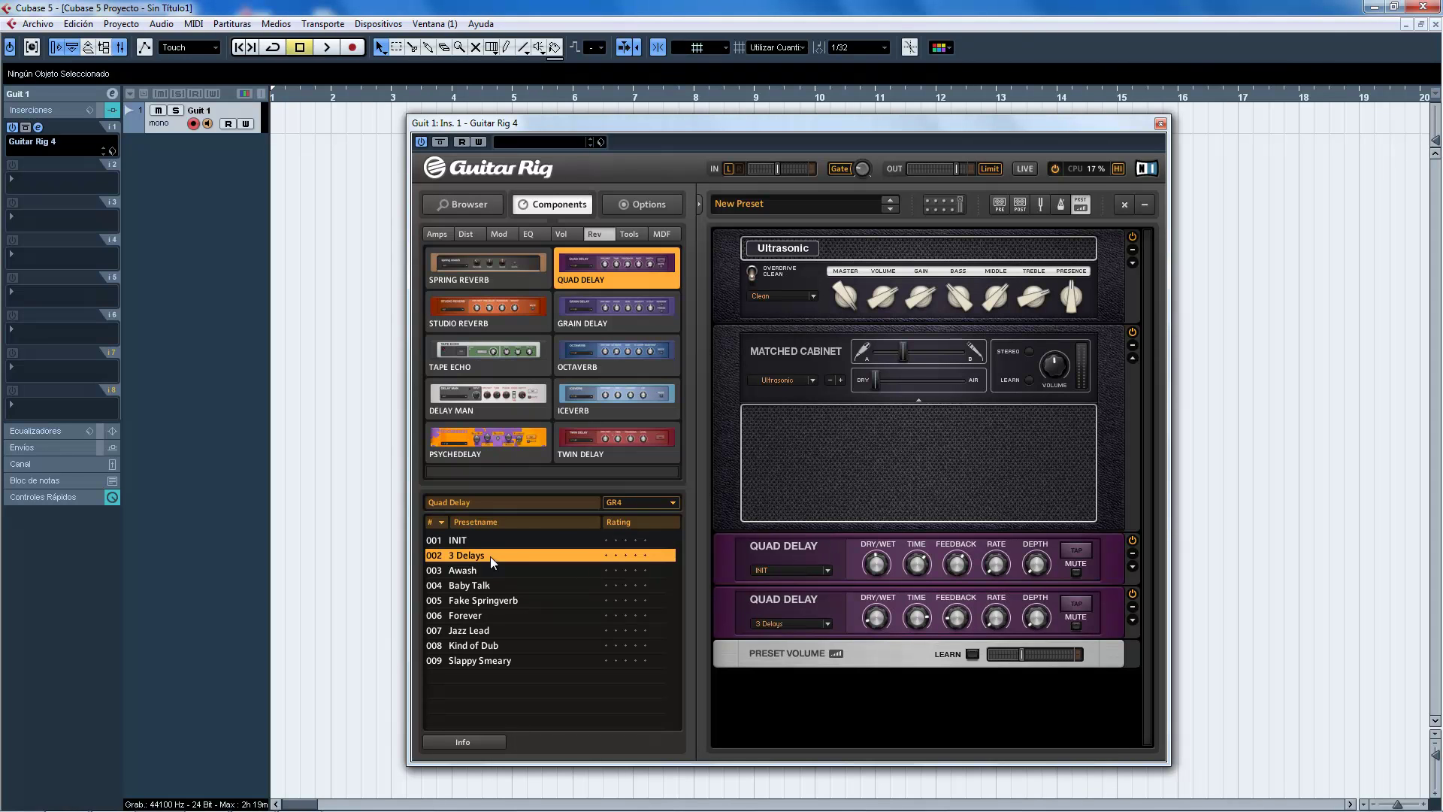
click(744, 553)
key(Delete)
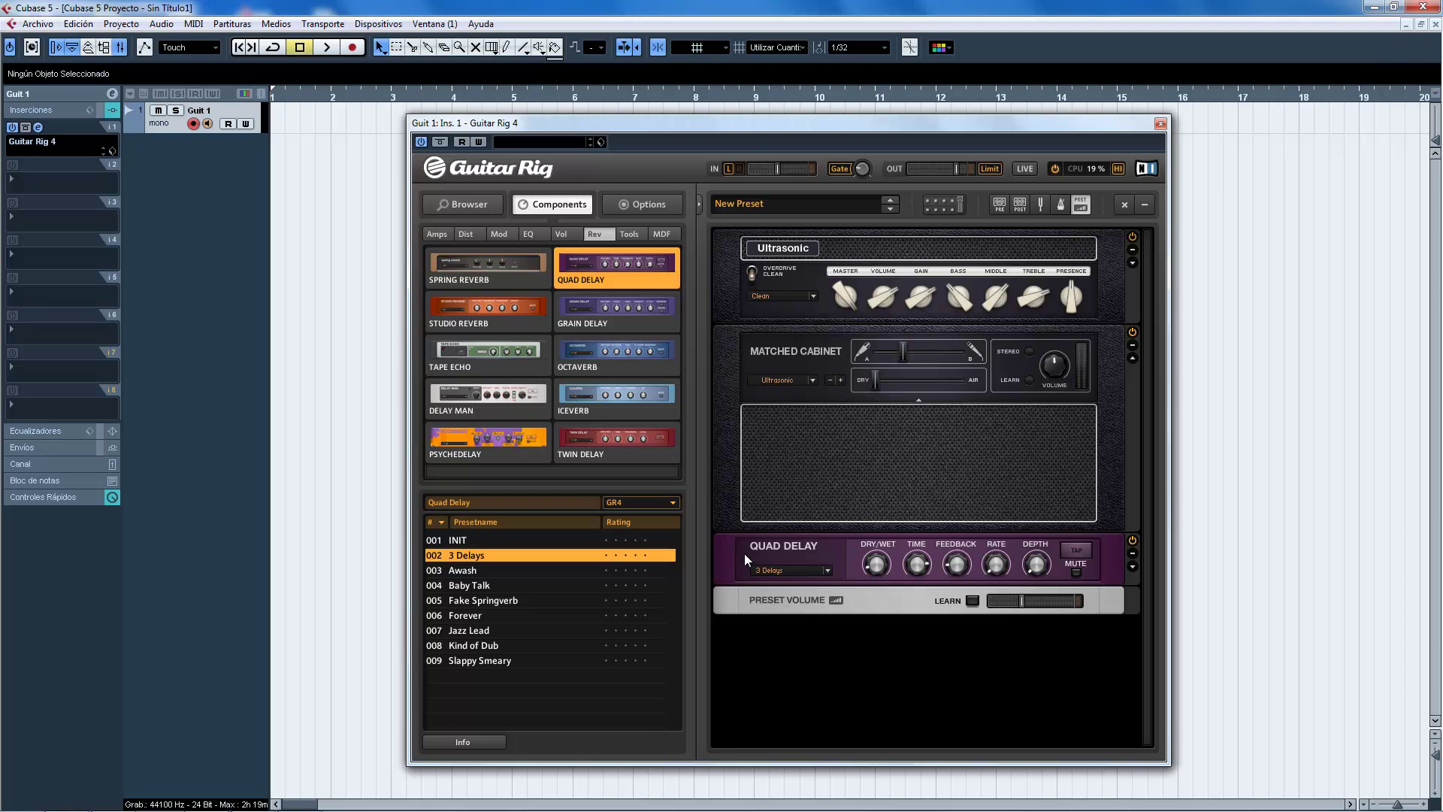
click(750, 555)
click(499, 572)
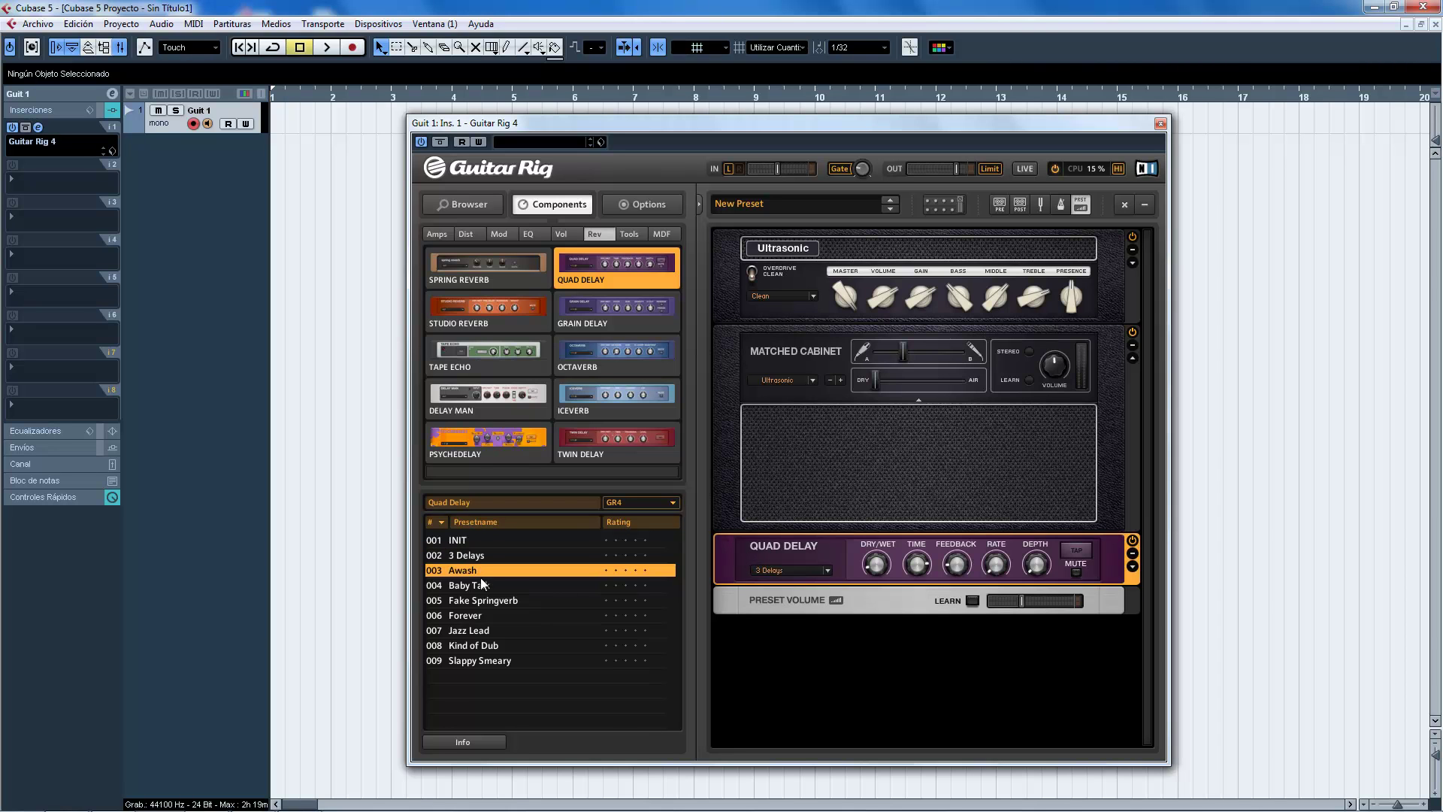
click(471, 557)
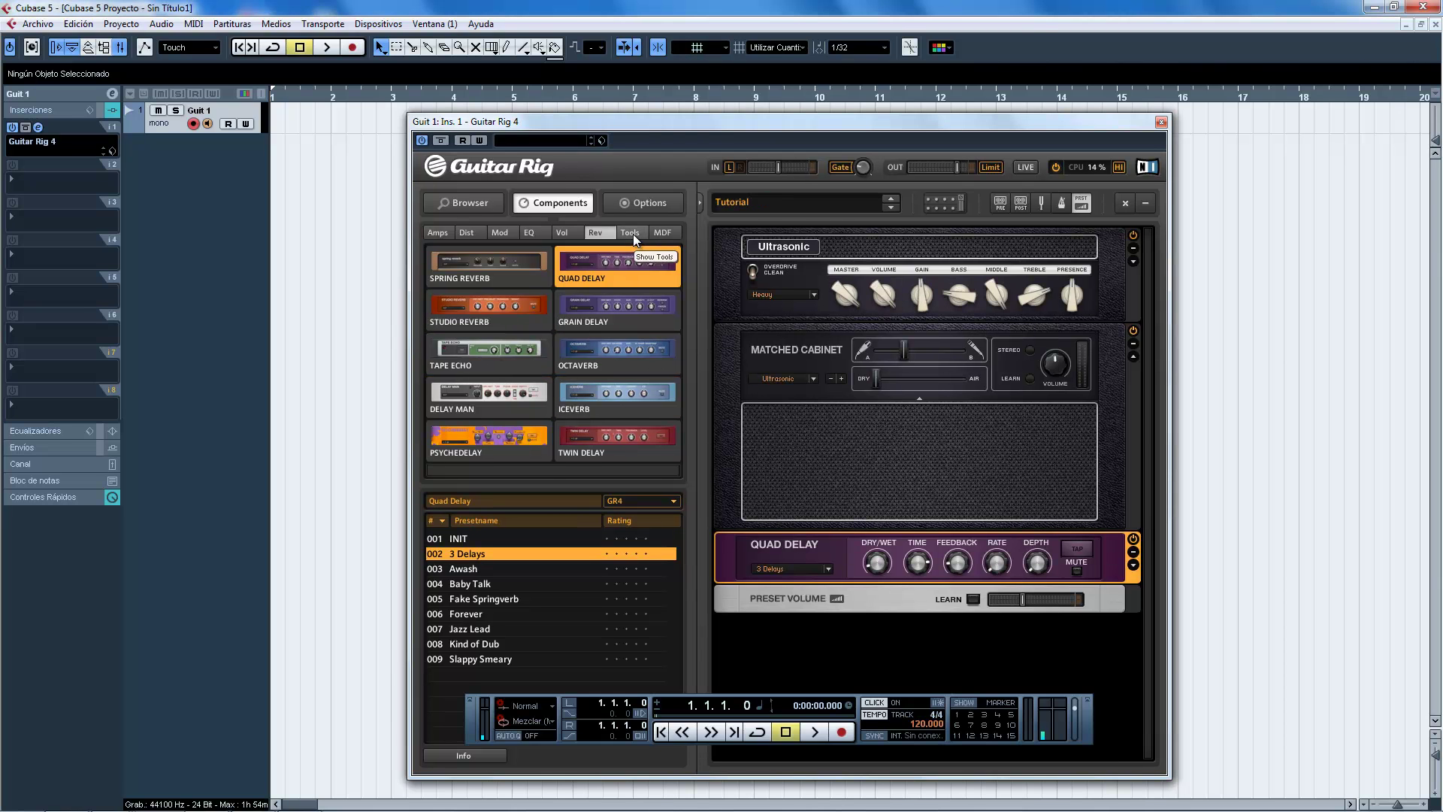
- Add the Split tool at the head of the rack, above the Ultrasonic amp
click(632, 233)
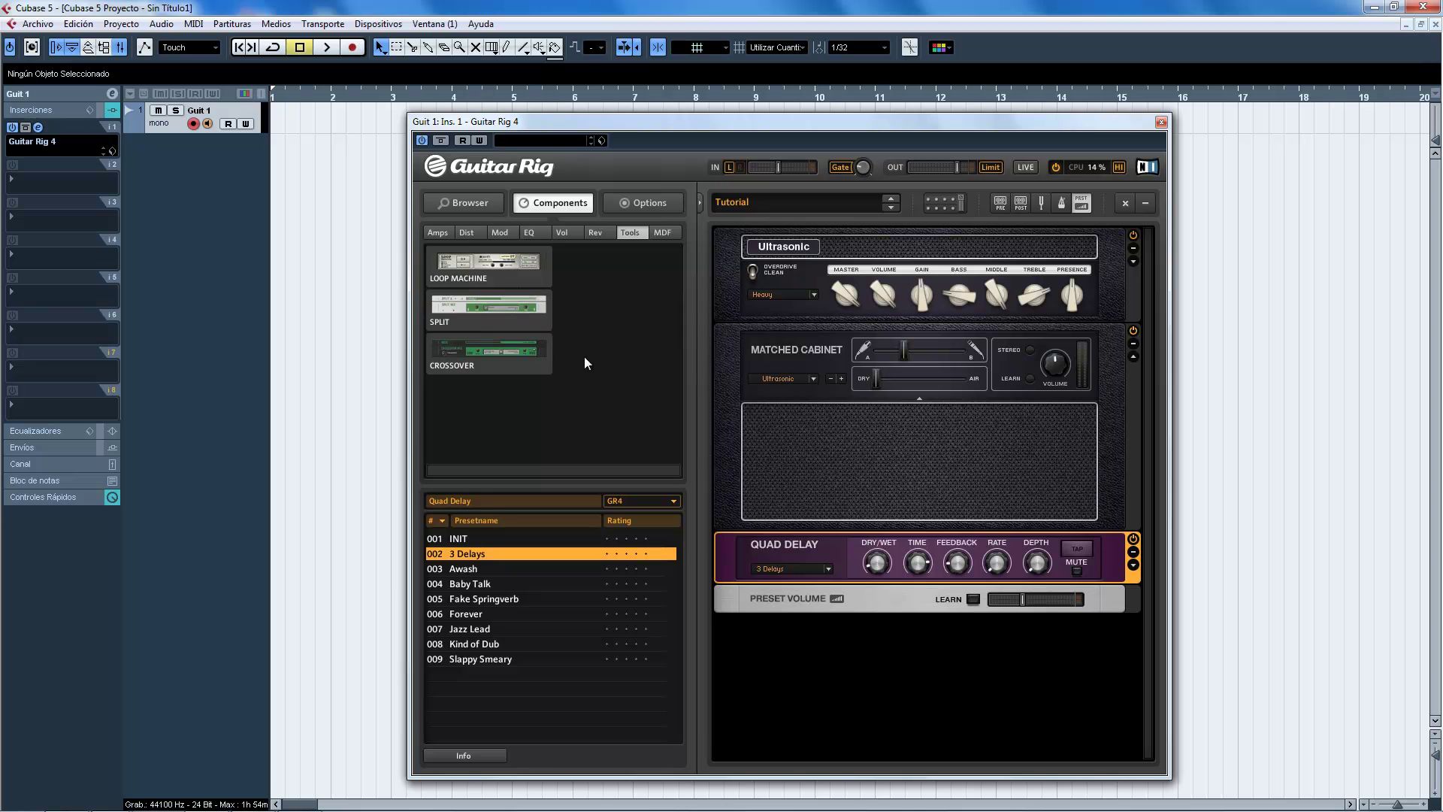
drag(459, 313, 789, 239)
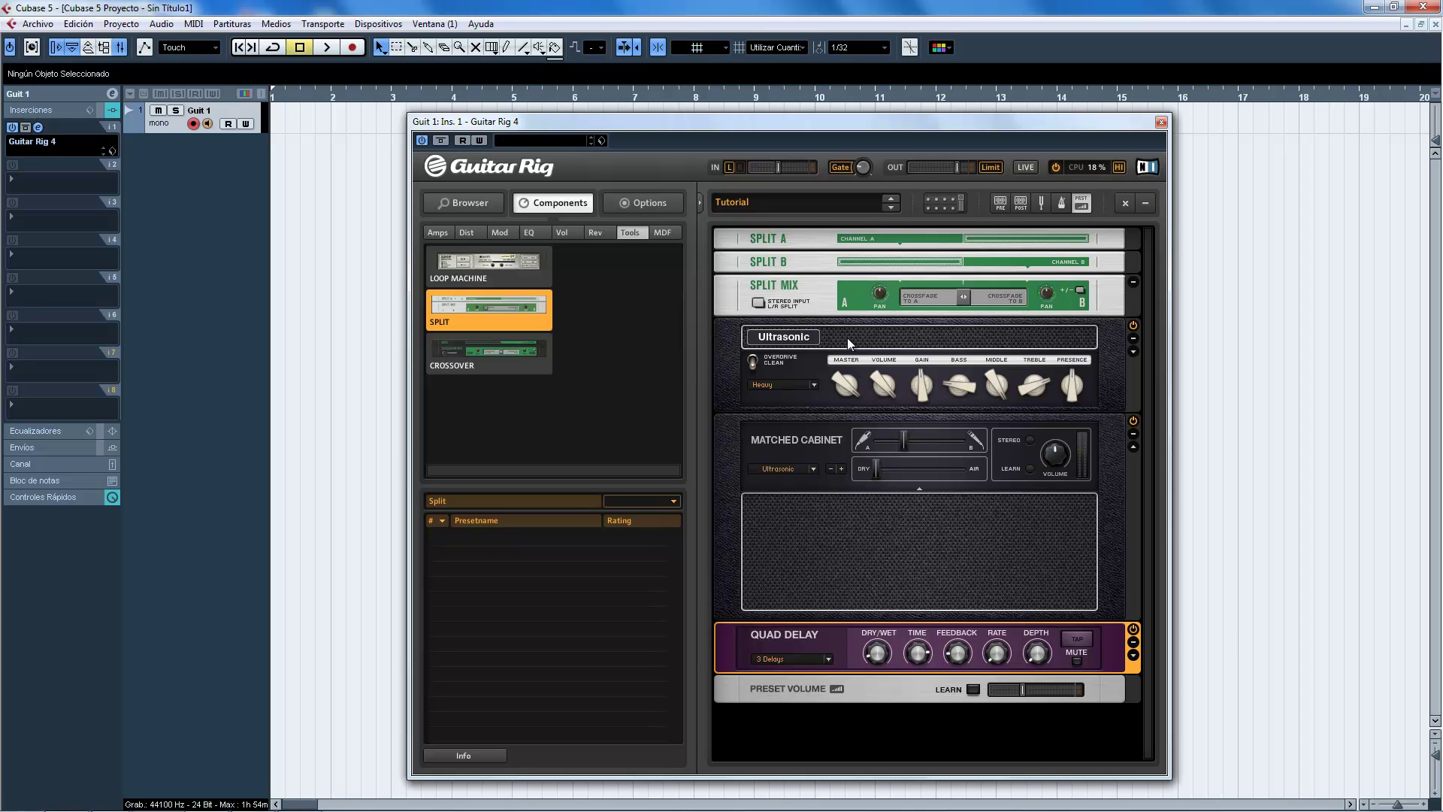
- Move the Ultrasonic amp and its matched cabinet into Split A, and add the Jump amp with its cabinet under Split B
drag(846, 336, 845, 259)
drag(732, 454, 769, 342)
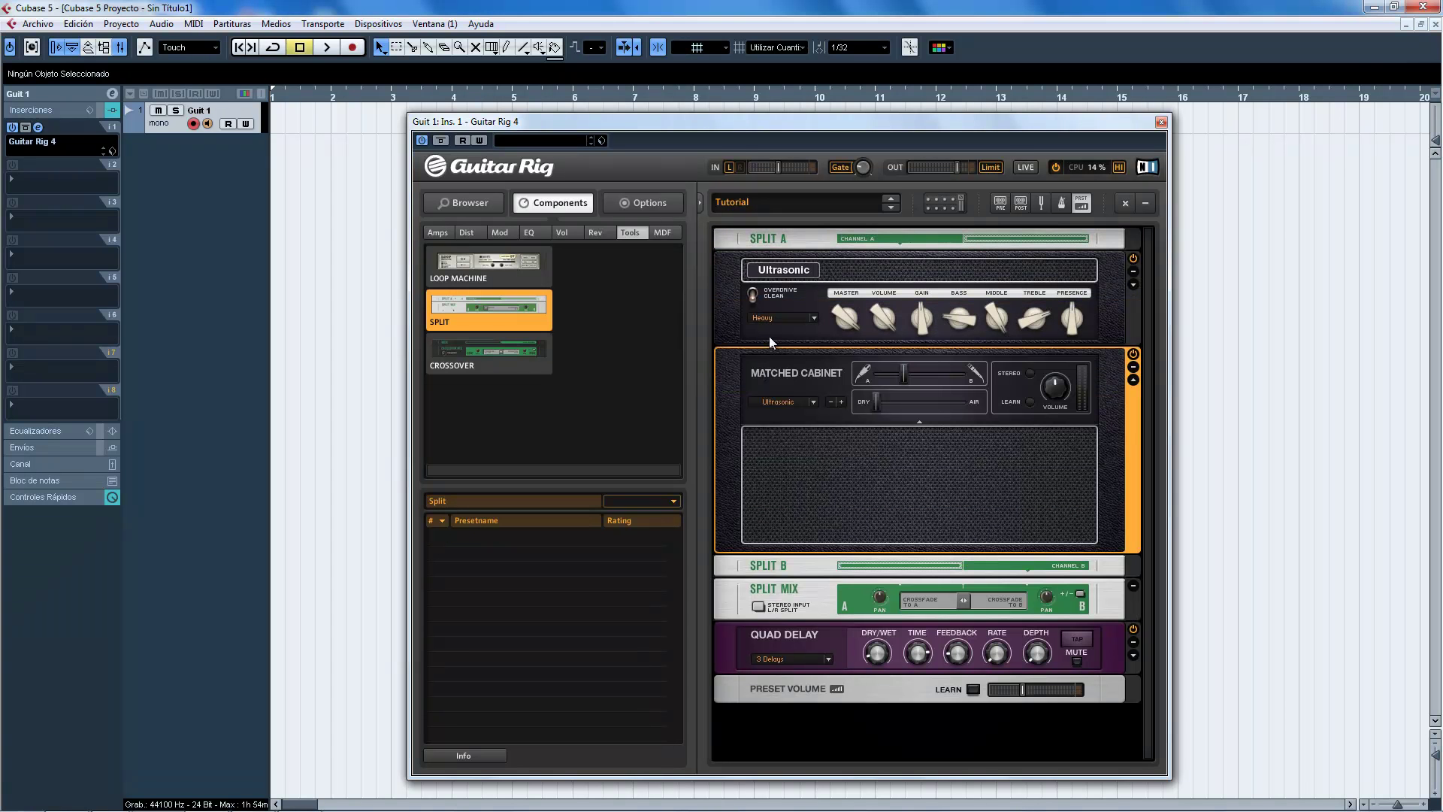
click(439, 235)
drag(597, 376, 798, 574)
scroll(838, 401, up, 2)
scroll(830, 402, down, 2)
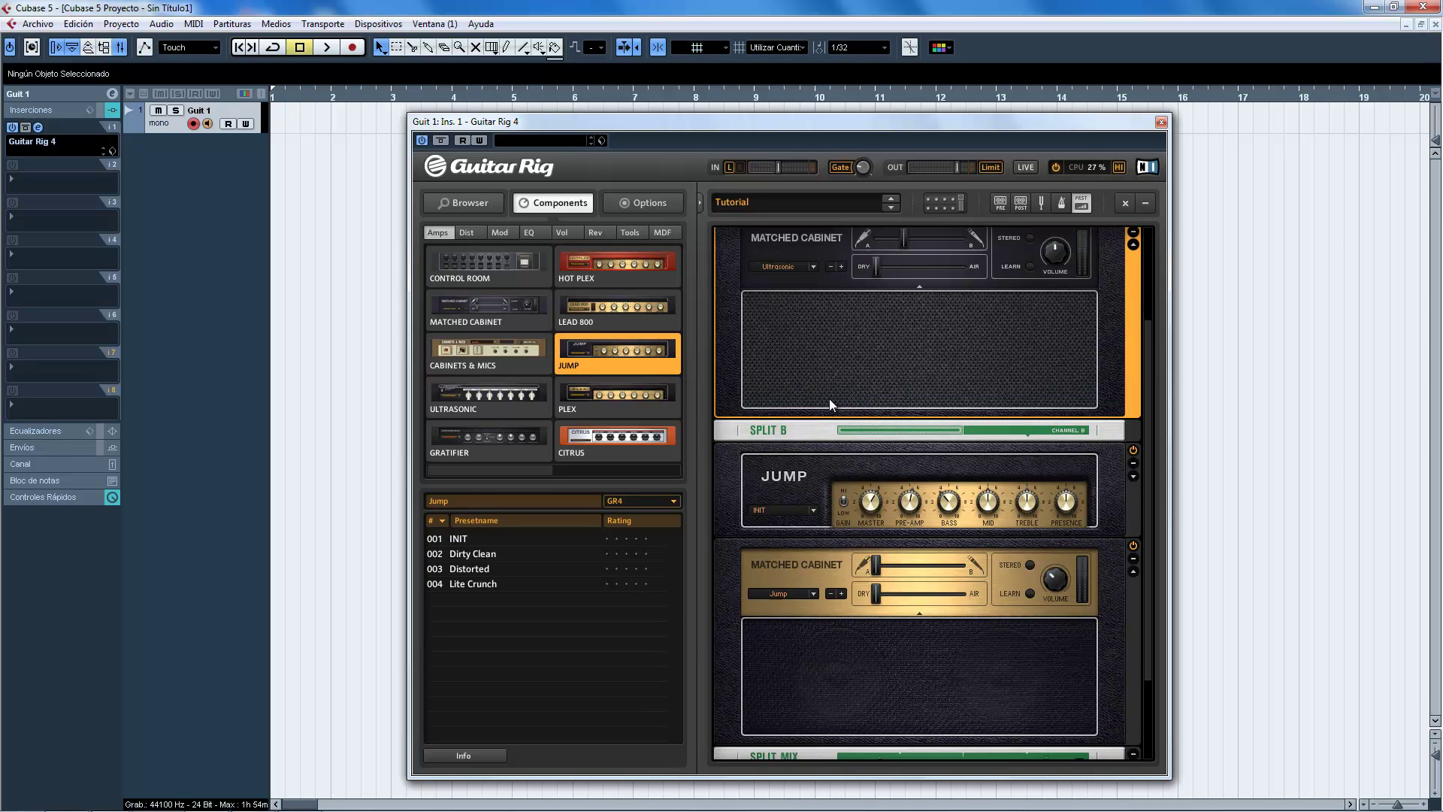
scroll(847, 496, up, 2)
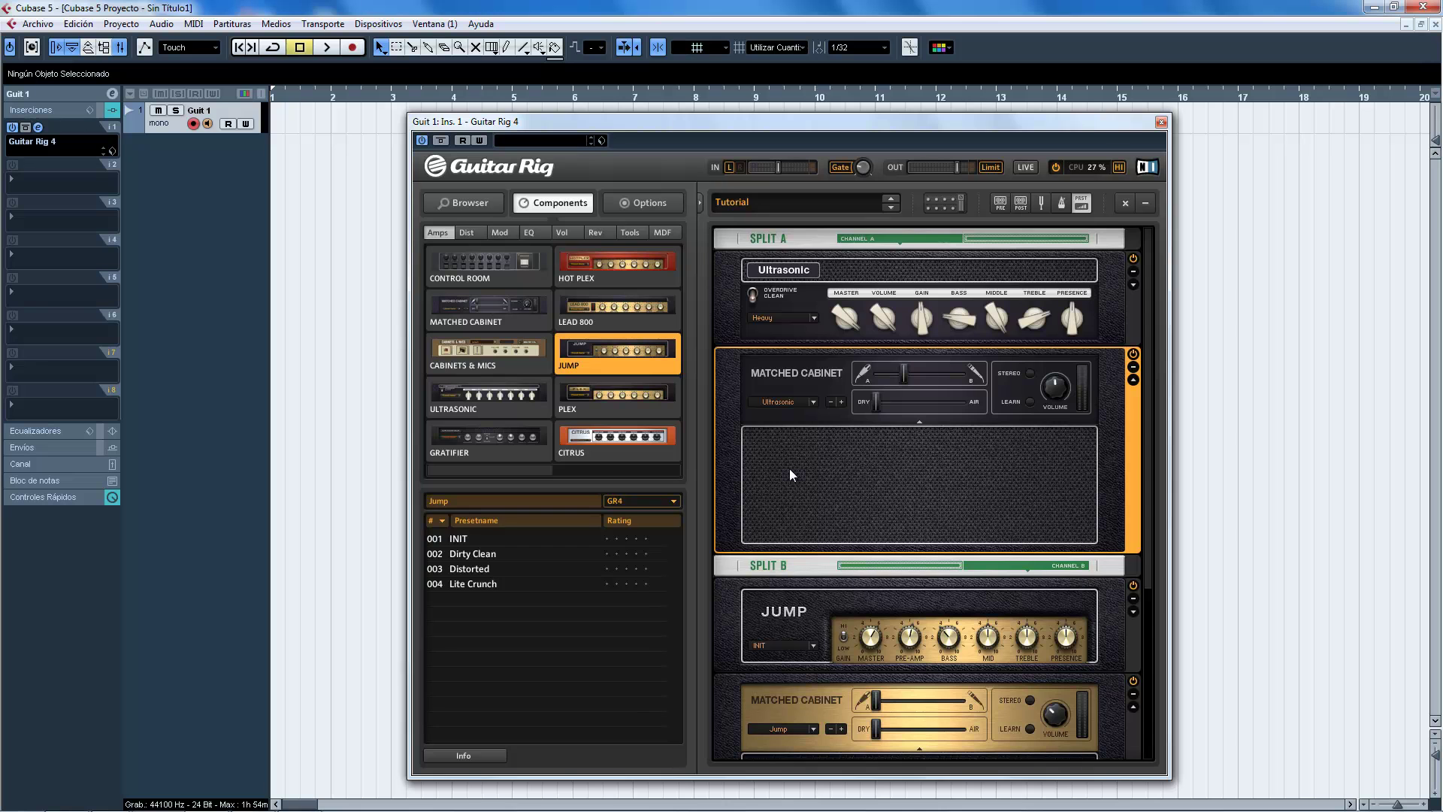
scroll(862, 466, down, 4)
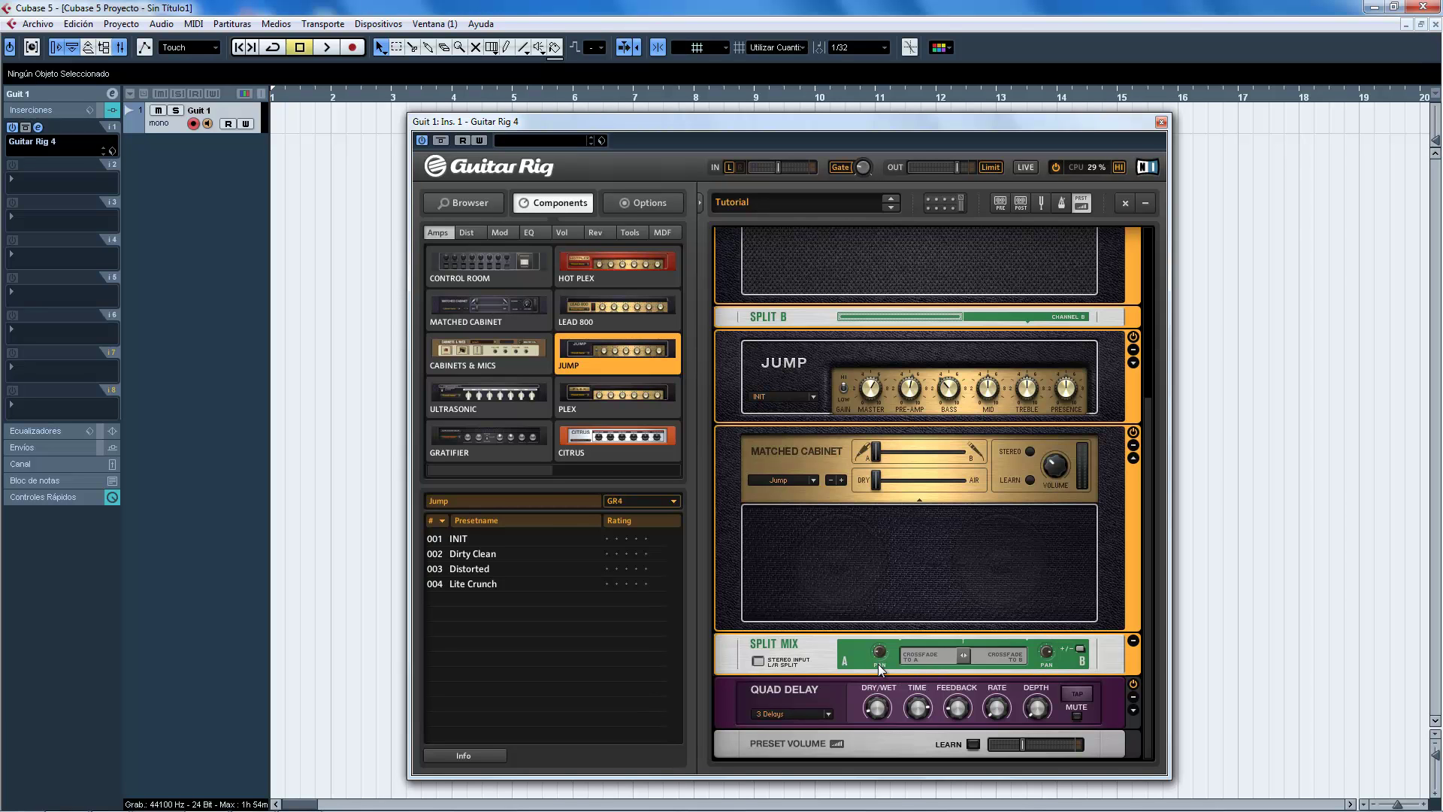
mouse_move(878, 664)
scroll(833, 615, up, 3)
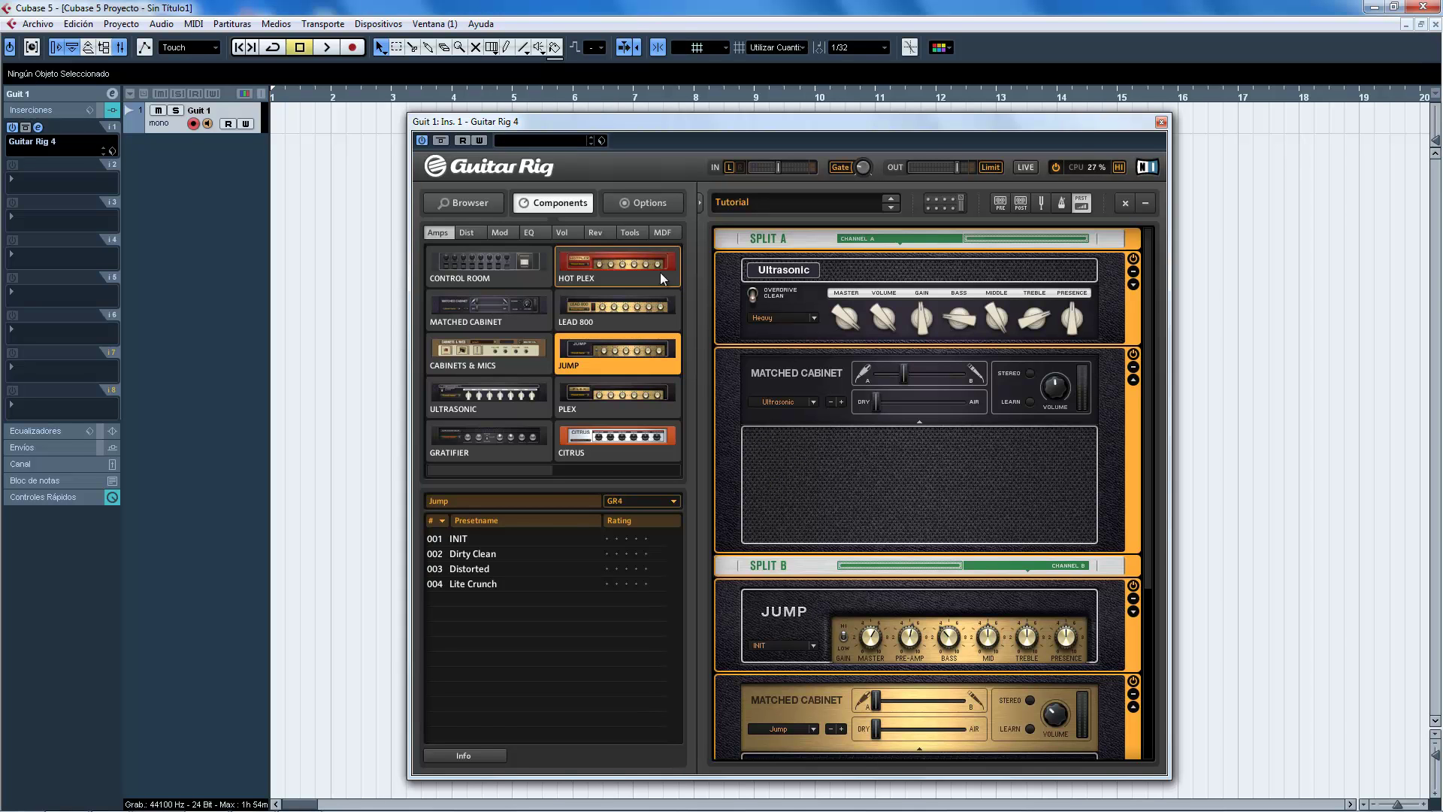
- Look through the modifier components, including Envelope, LFO and Step Sequencer, with their presets
click(661, 233)
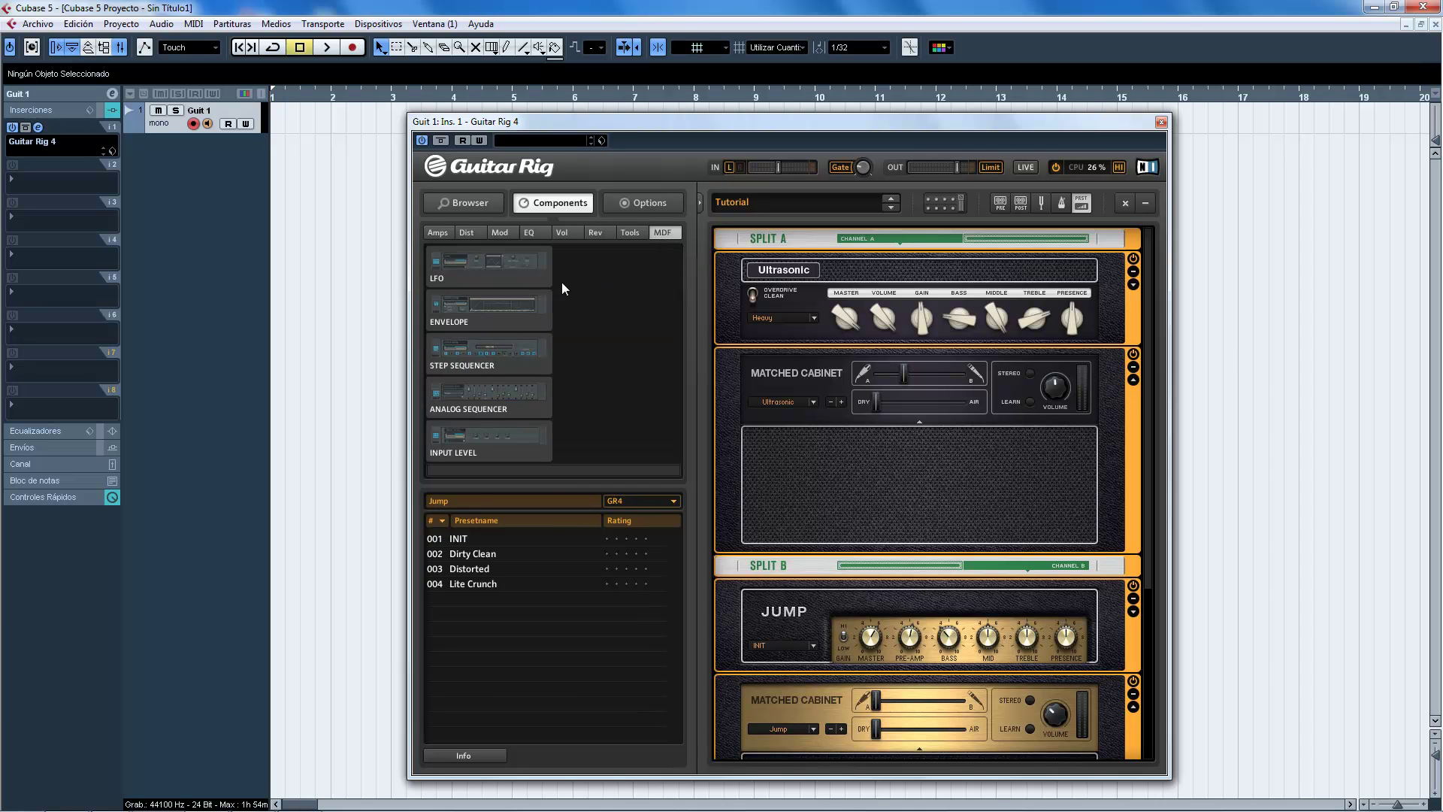
click(527, 314)
click(542, 268)
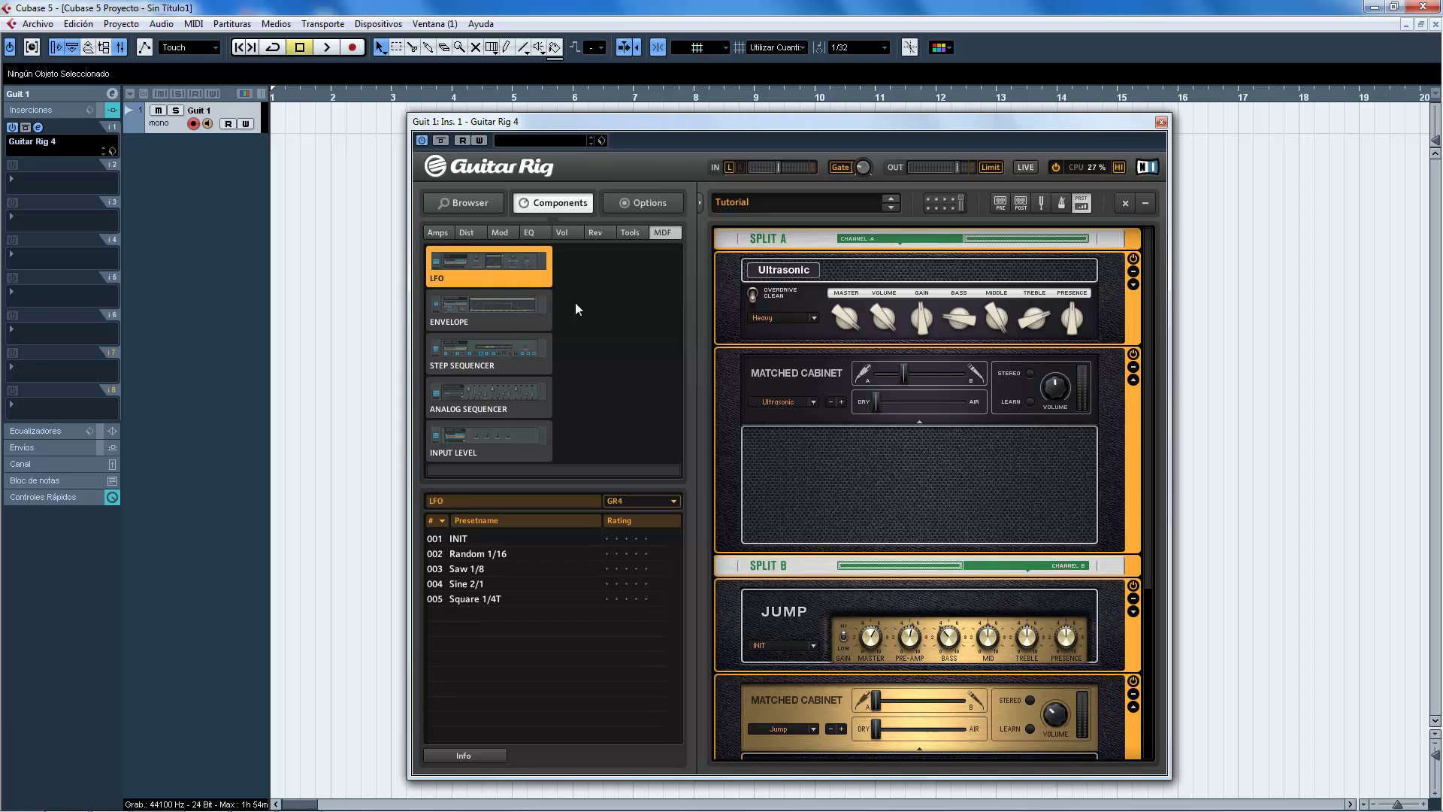
click(514, 356)
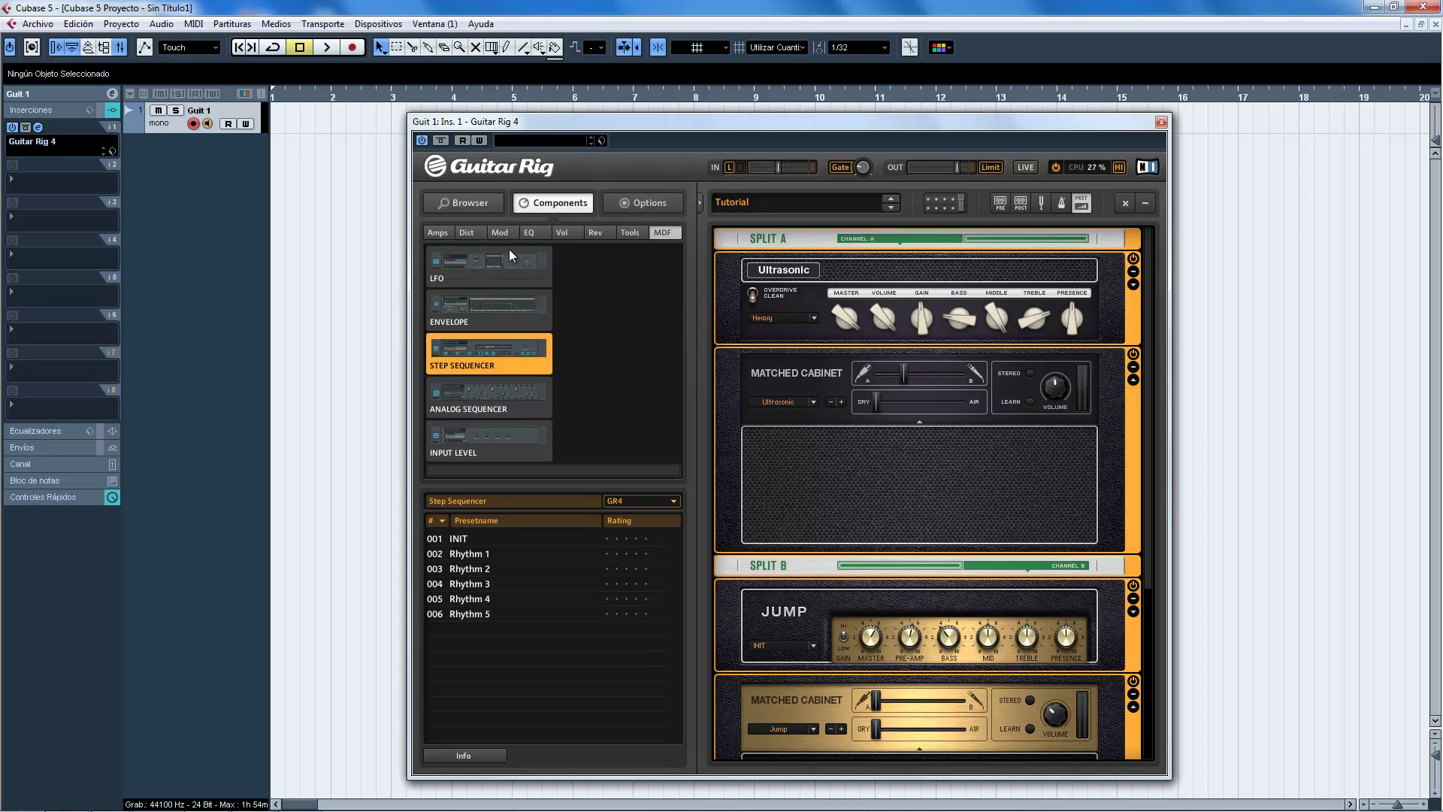
- Save the current split rack as a new preset named Tutorial1
click(478, 204)
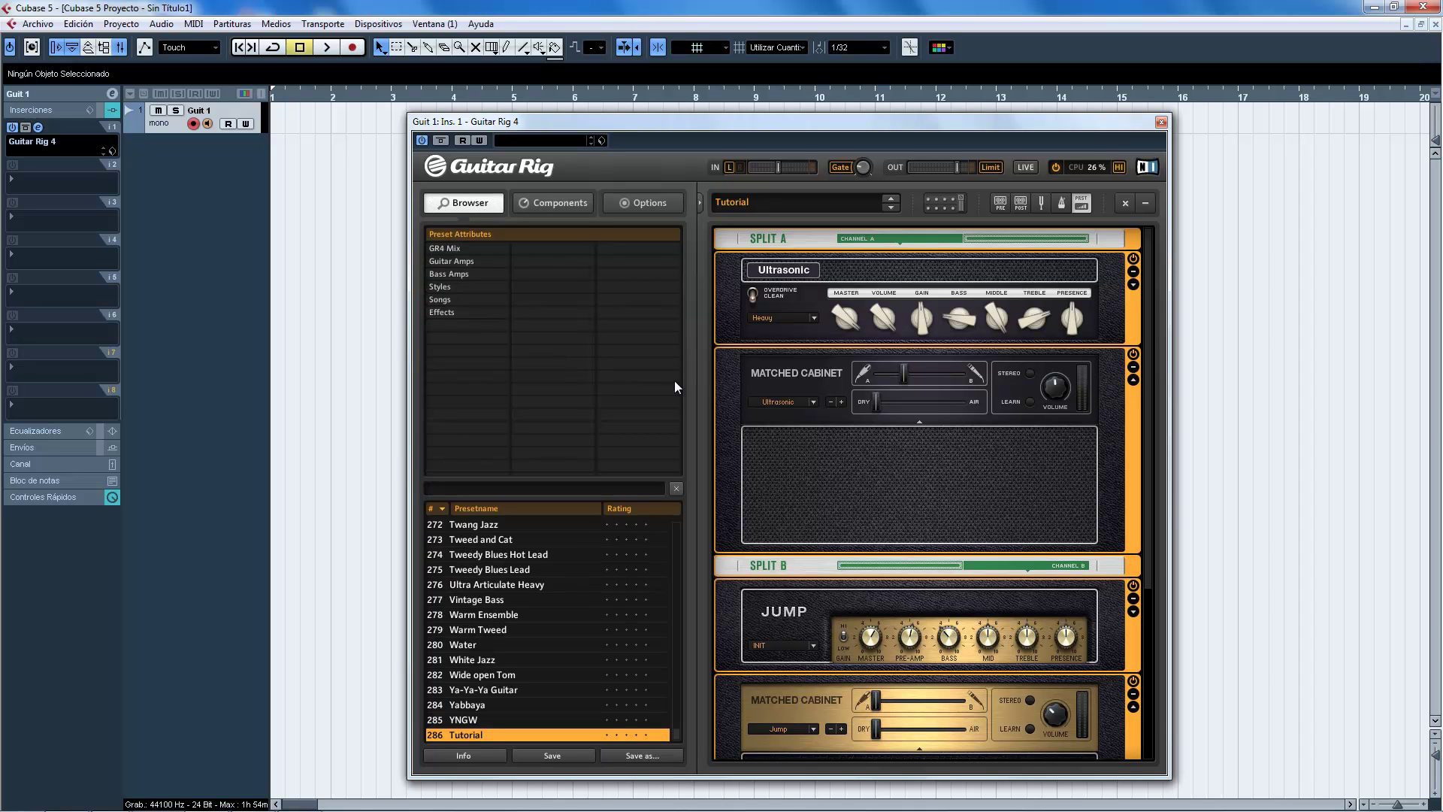
scroll(848, 362, down, 3)
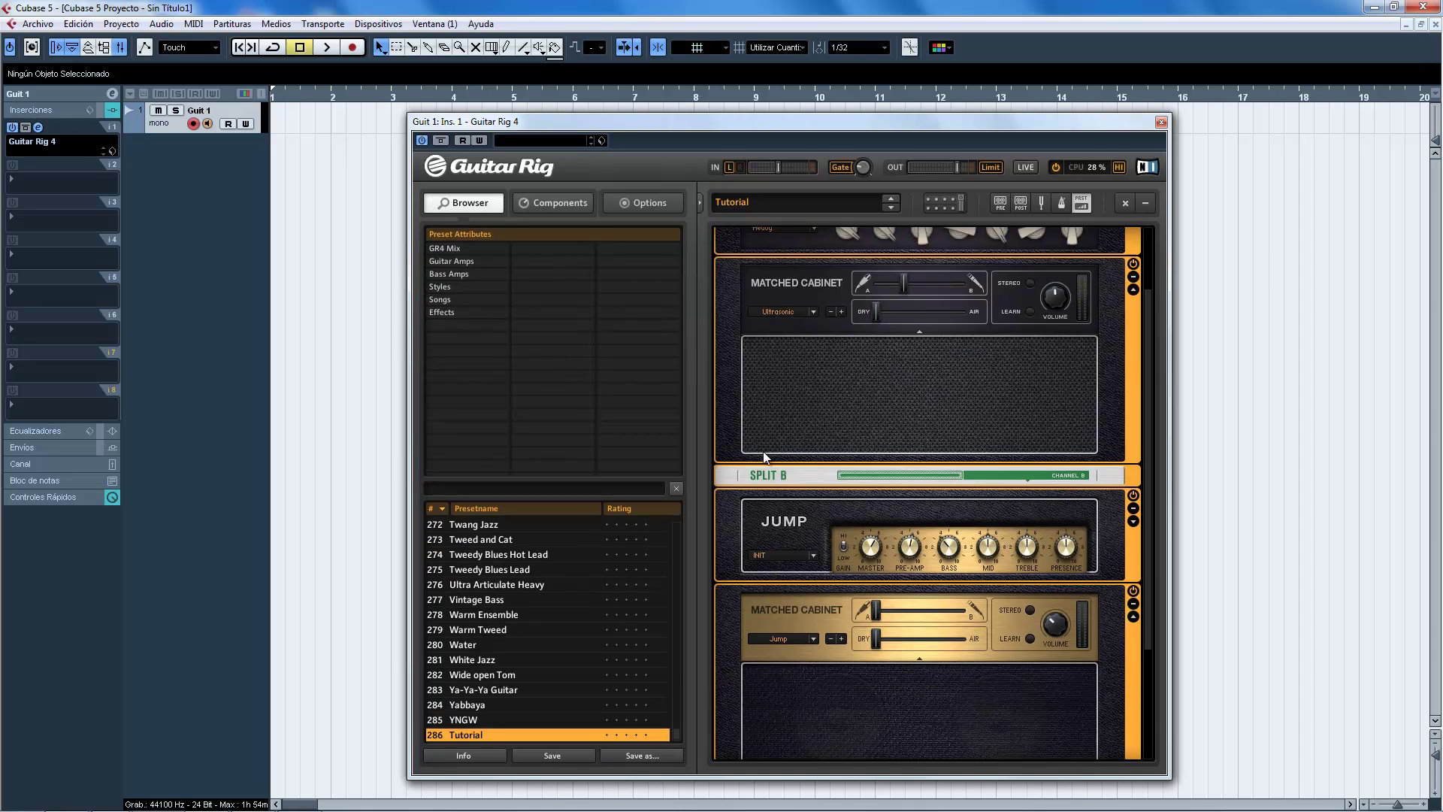
click(638, 757)
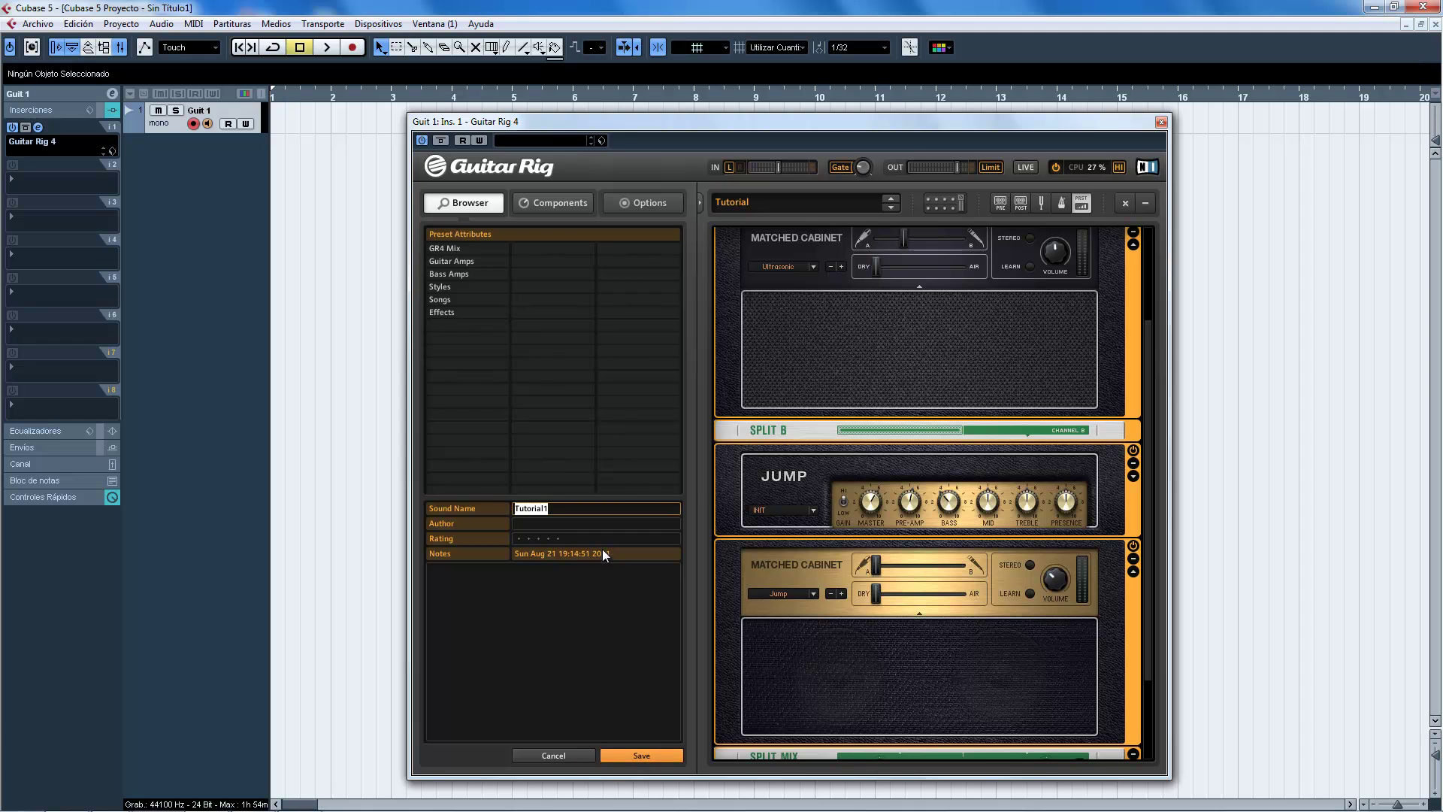
click(646, 754)
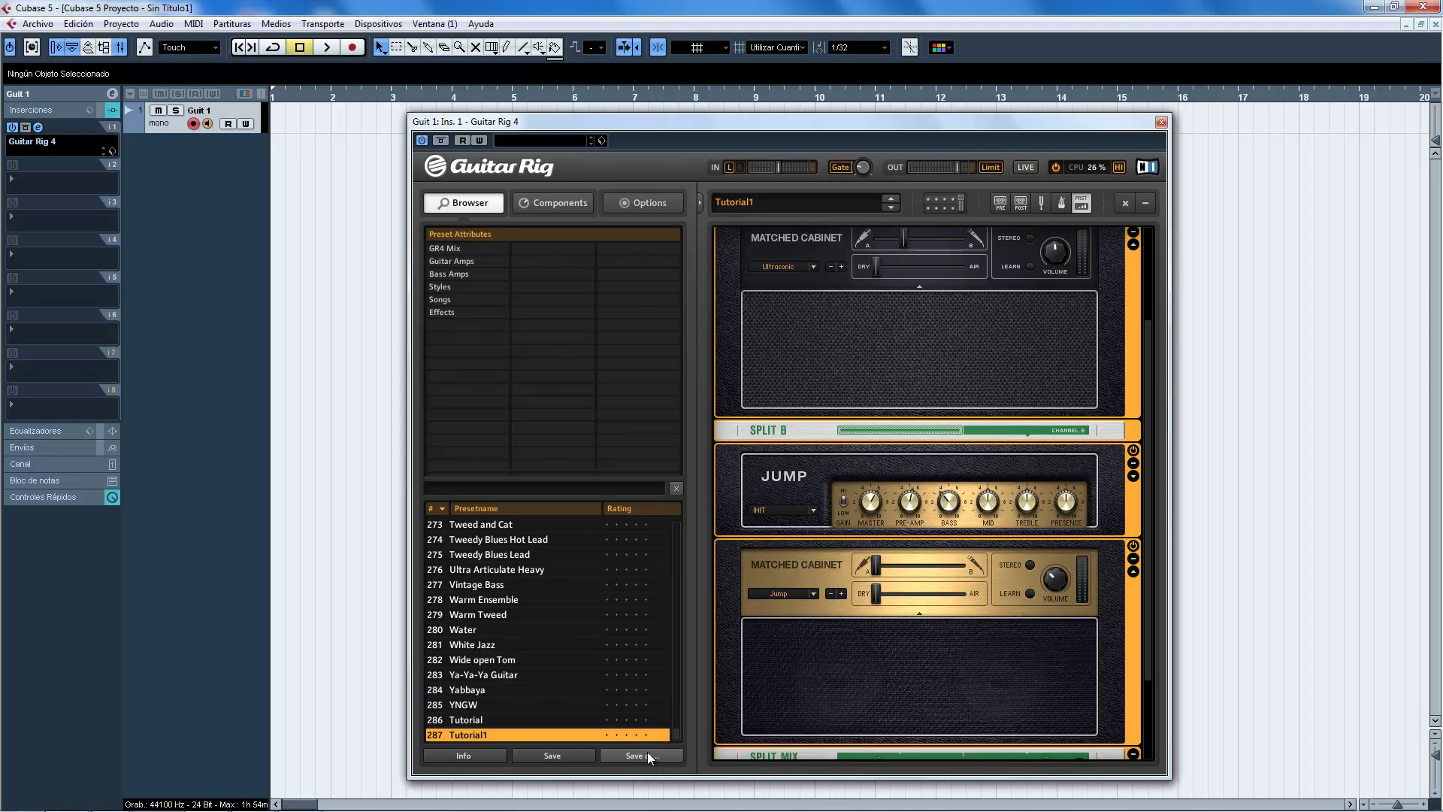
- Look back through the preset list to its first entries and shift the plug-in window slightly
scroll(482, 722, up, 4)
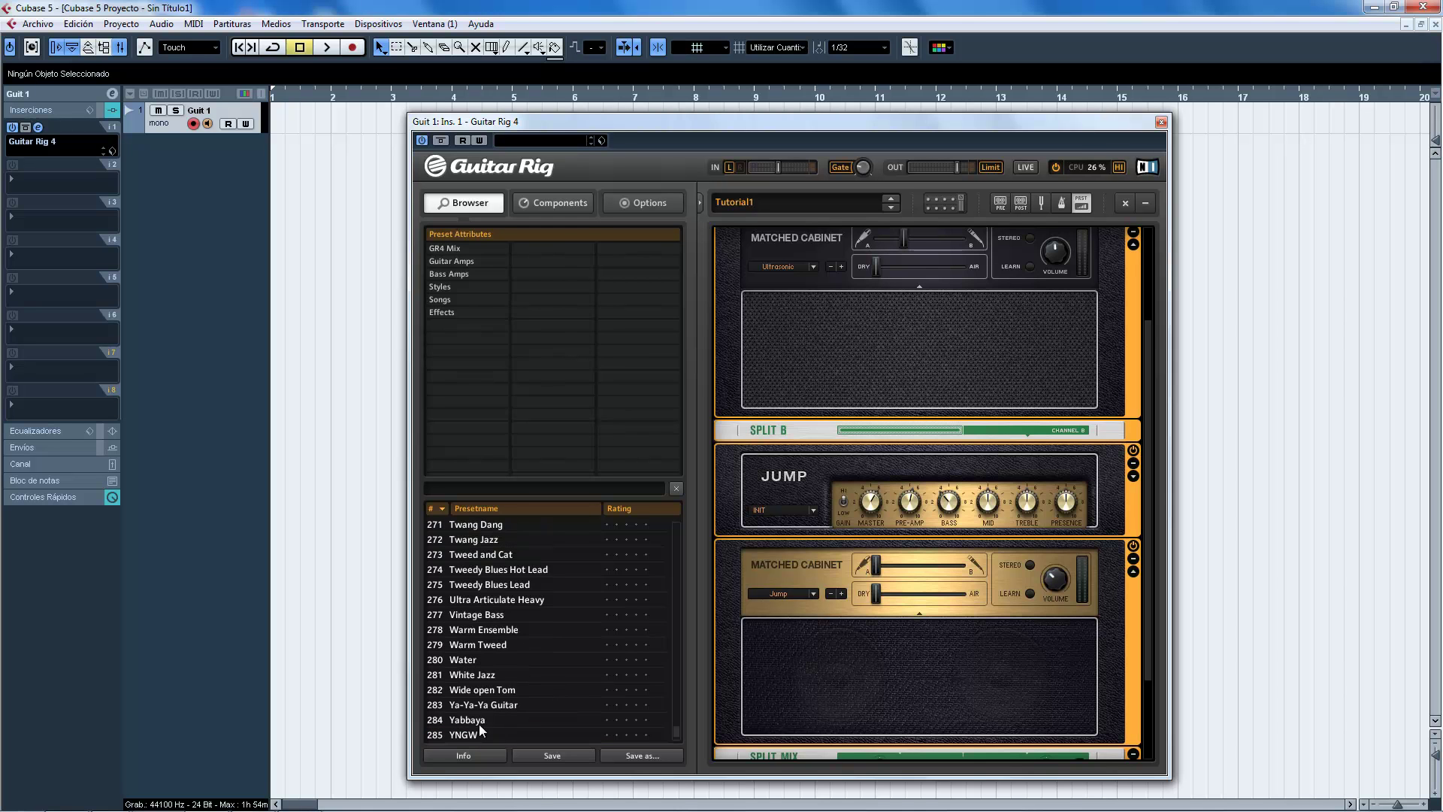
scroll(516, 710, up, 5)
drag(676, 718, 674, 548)
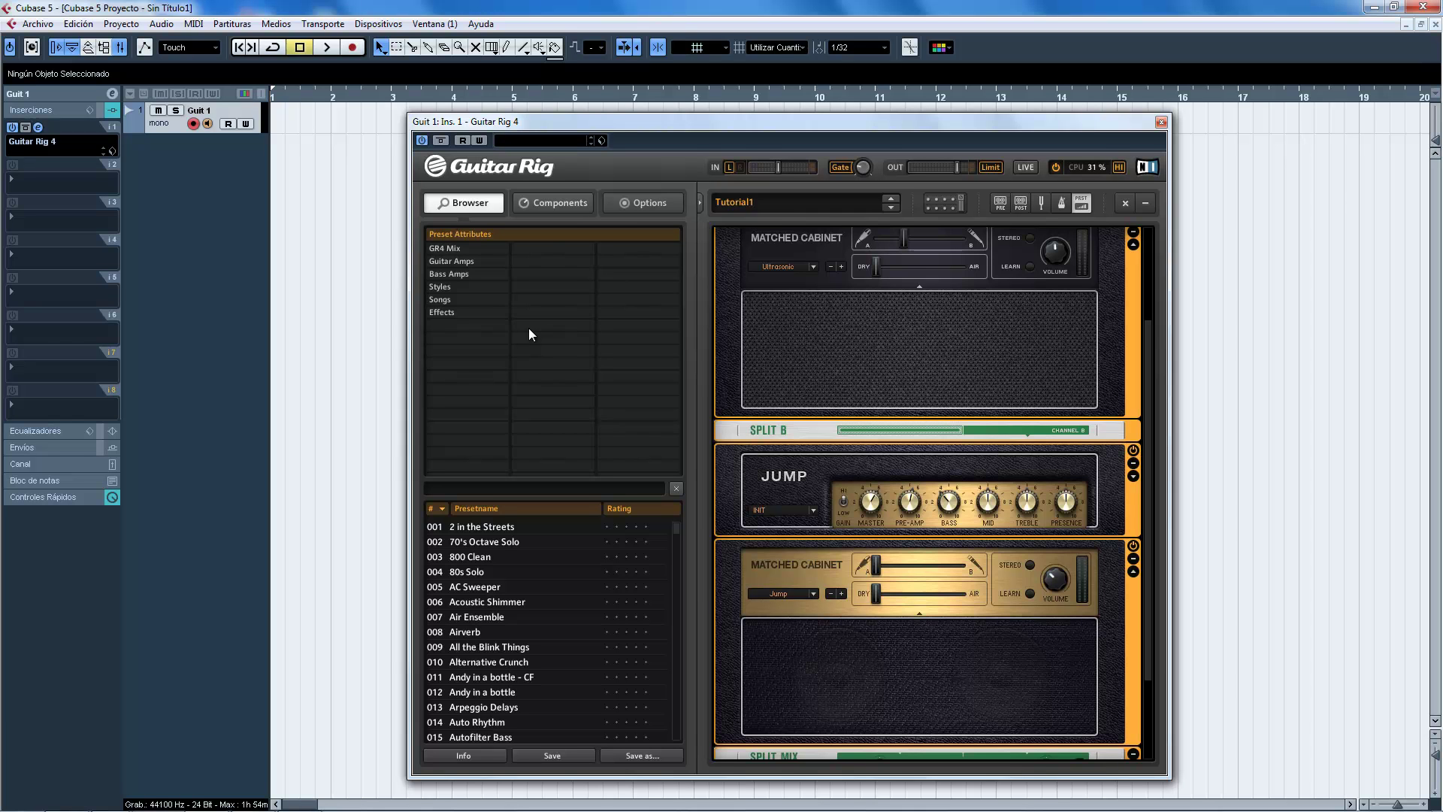
mouse_move(641, 120)
mouse_down()
mouse_move(623, 78)
mouse_move(658, 118)
mouse_up()
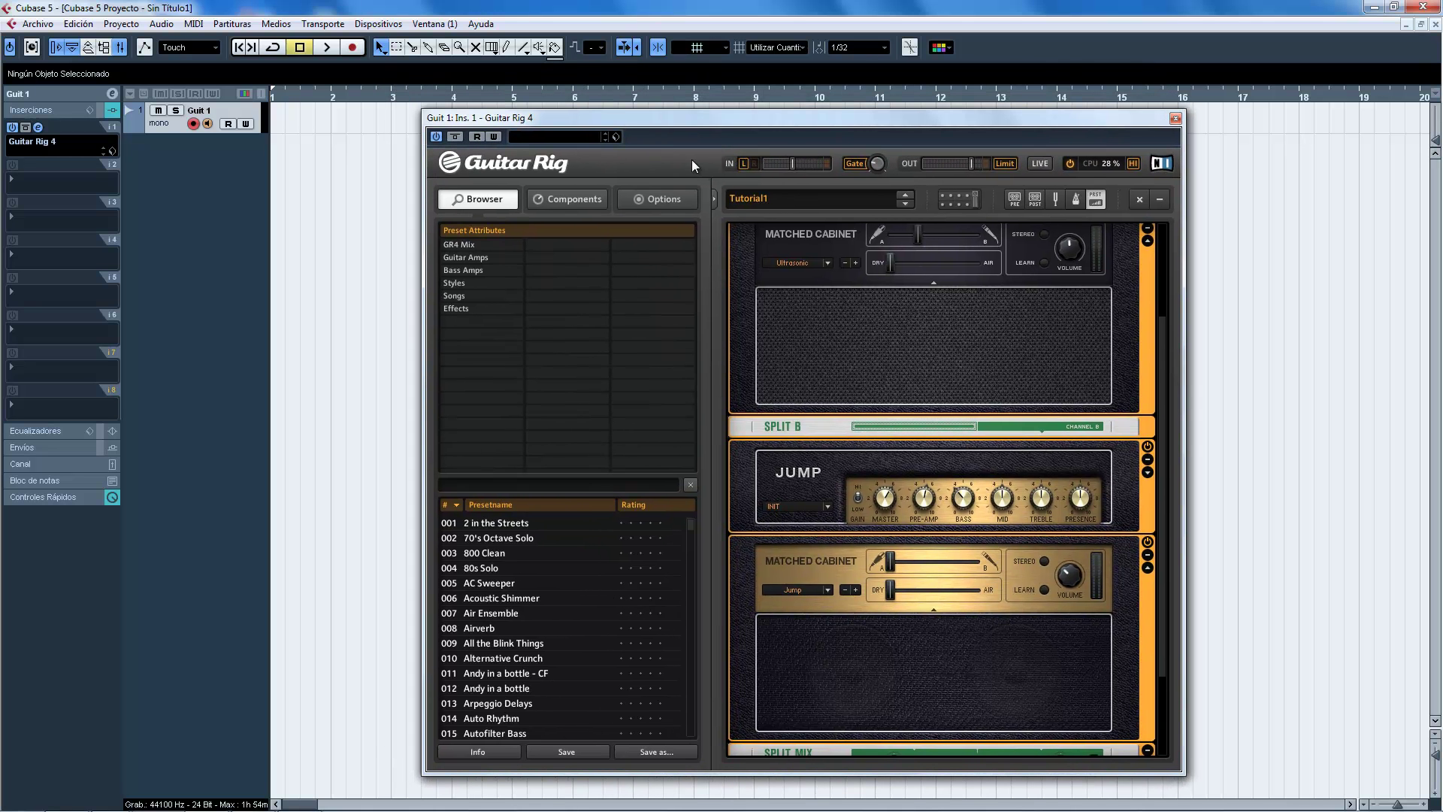